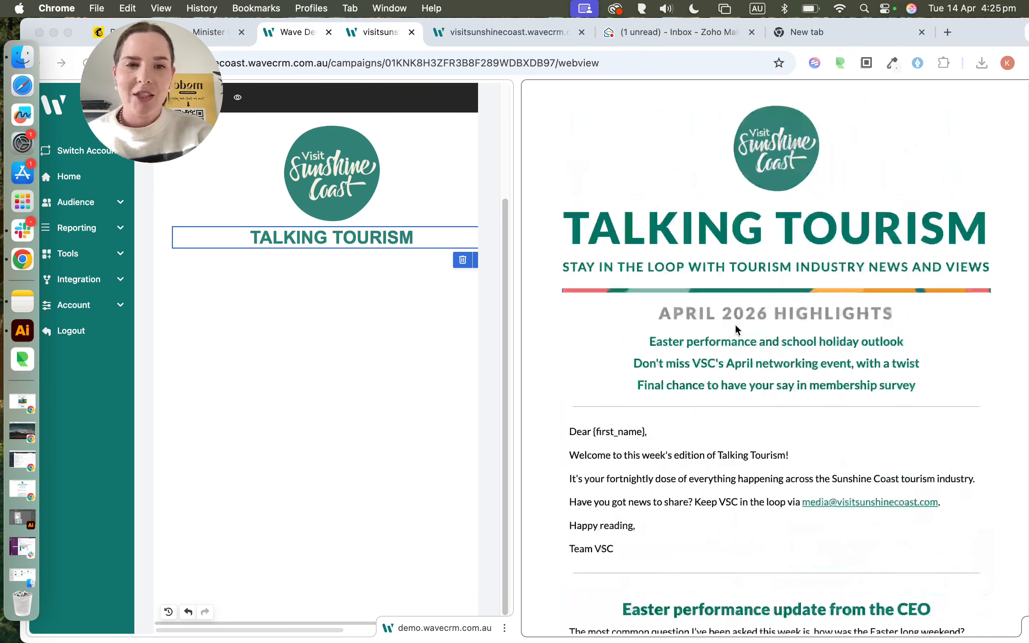
- Examine the reference Talking Tourism newsletter's layout from the logo header through the articles to the footer
{"action": "scroll", "coordinate": [737, 329], "scroll_direction": "down", "scroll_amount": 10}
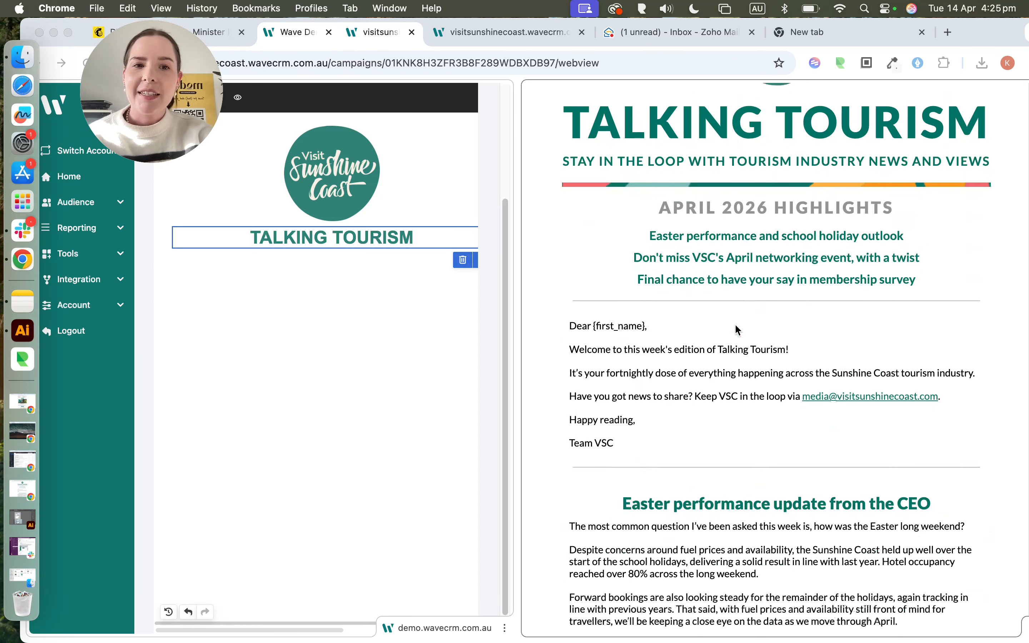
{"action": "scroll", "coordinate": [737, 327], "scroll_direction": "up", "scroll_amount": 10}
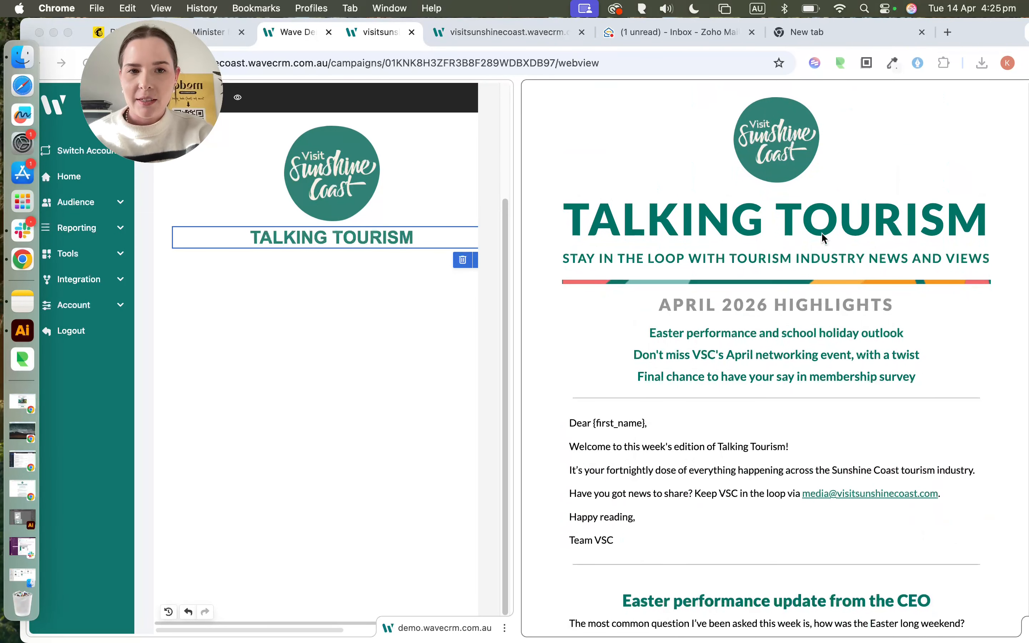
{"action": "scroll", "coordinate": [758, 225], "scroll_direction": "down", "scroll_amount": 15}
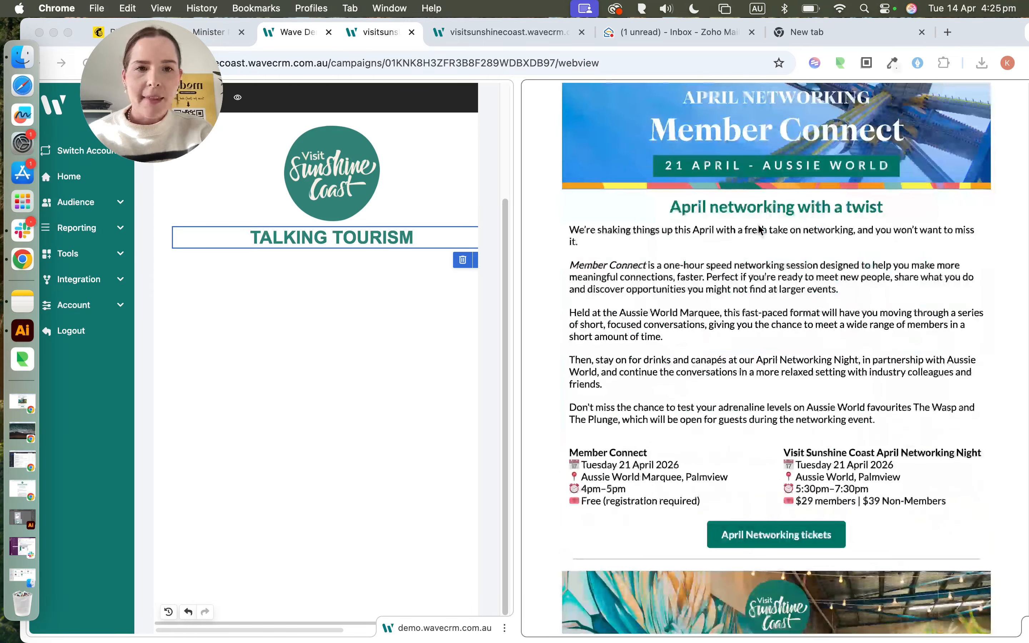
{"action": "scroll", "coordinate": [760, 230], "scroll_direction": "up", "scroll_amount": 2}
{"action": "scroll", "coordinate": [716, 424], "scroll_direction": "down", "scroll_amount": 3}
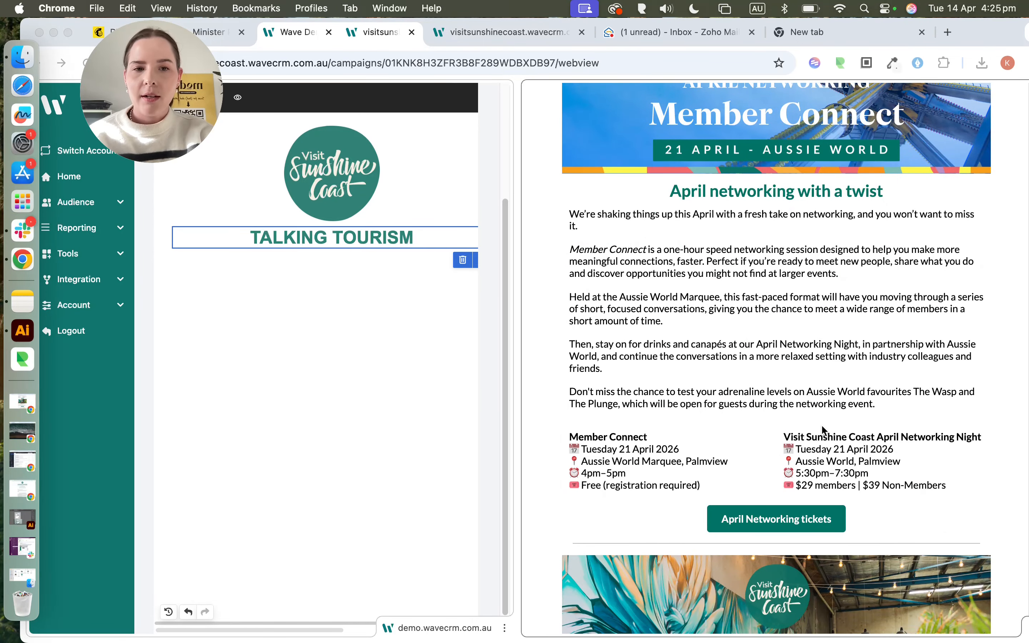
{"action": "scroll", "coordinate": [821, 424], "scroll_direction": "down", "scroll_amount": 20}
{"action": "scroll", "coordinate": [822, 430], "scroll_direction": "down", "scroll_amount": 10}
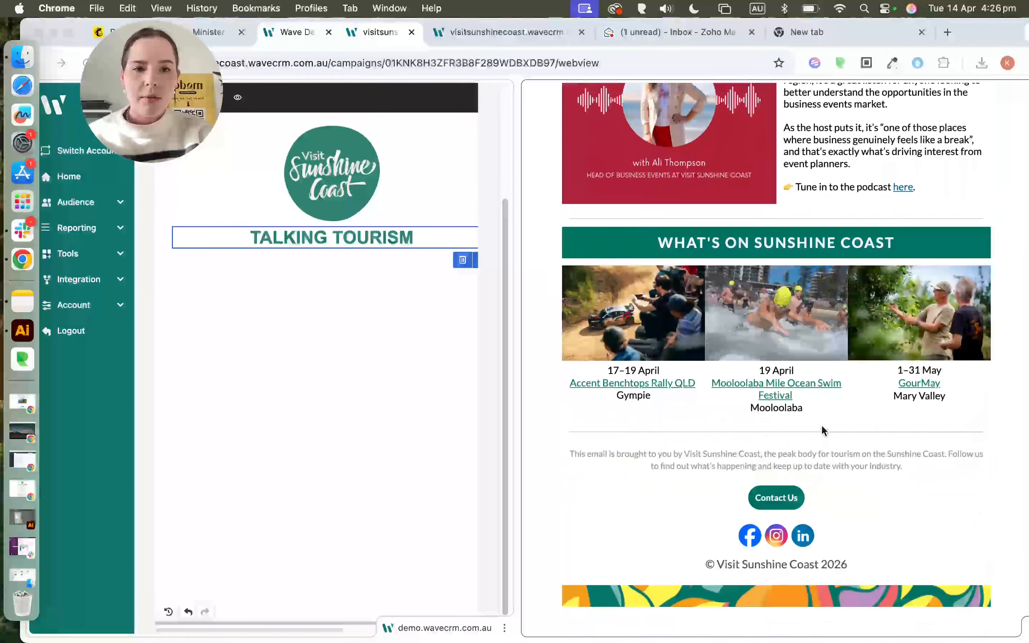
{"action": "scroll", "coordinate": [702, 355], "scroll_direction": "down", "scroll_amount": 2}
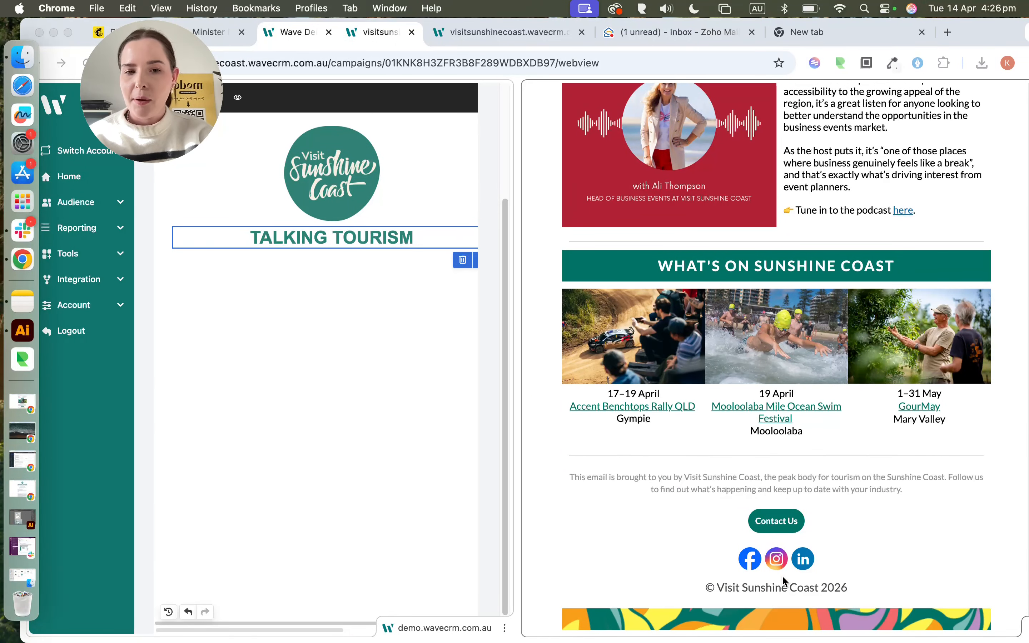
{"action": "scroll", "coordinate": [723, 472], "scroll_direction": "up", "scroll_amount": 20}
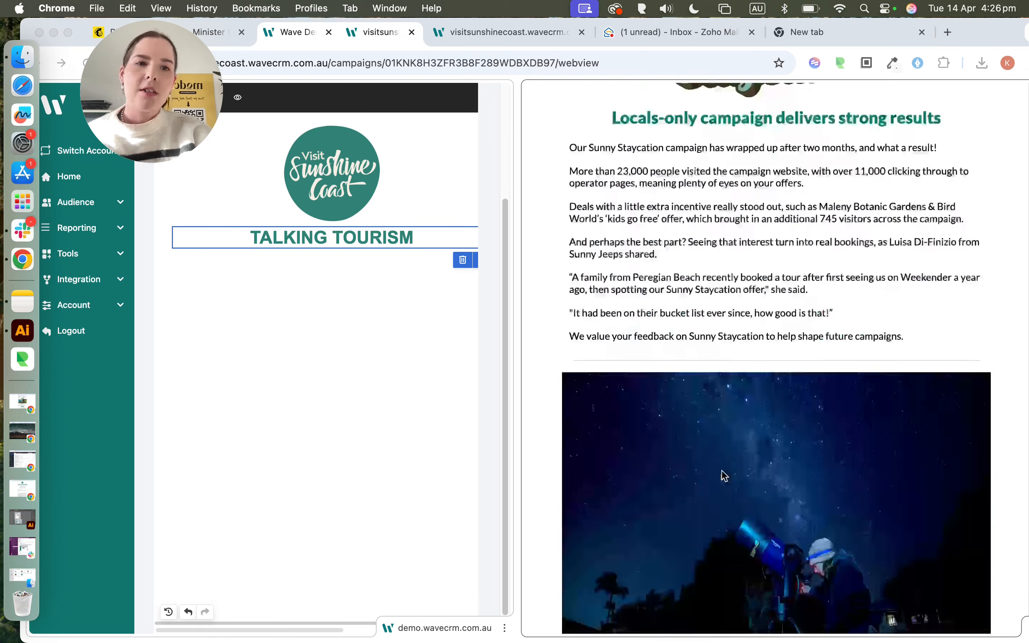
{"action": "scroll", "coordinate": [723, 473], "scroll_direction": "down", "scroll_amount": 15}
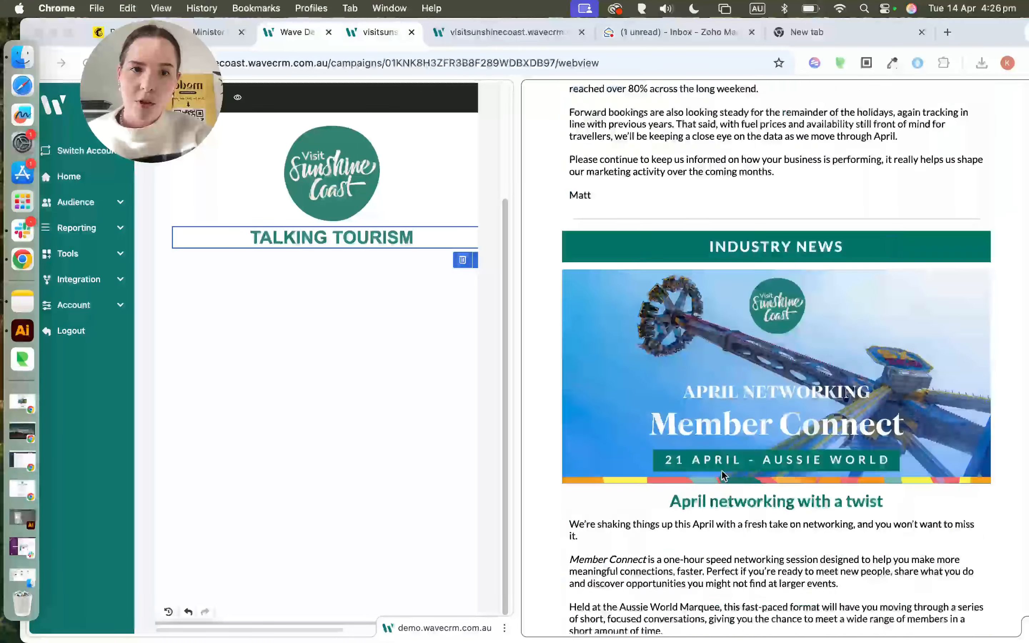
{"action": "scroll", "coordinate": [722, 471], "scroll_direction": "up", "scroll_amount": 15}
- Select the TALKING TOURISM title and widen the editor's side of the split view
{"action": "left_click", "coordinate": [451, 334]}
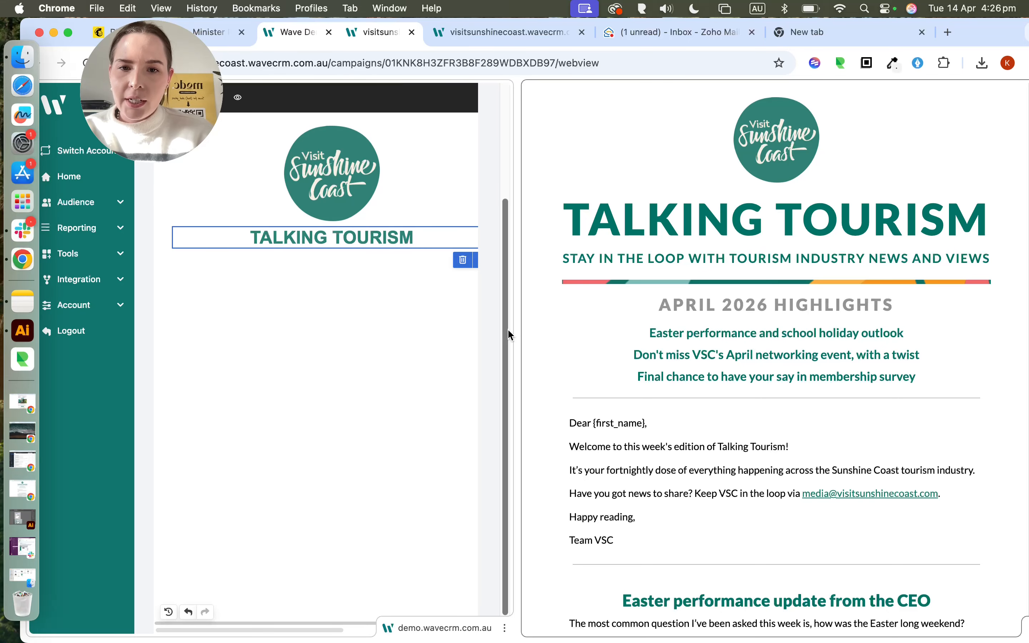
{"action": "left_click", "coordinate": [370, 234]}
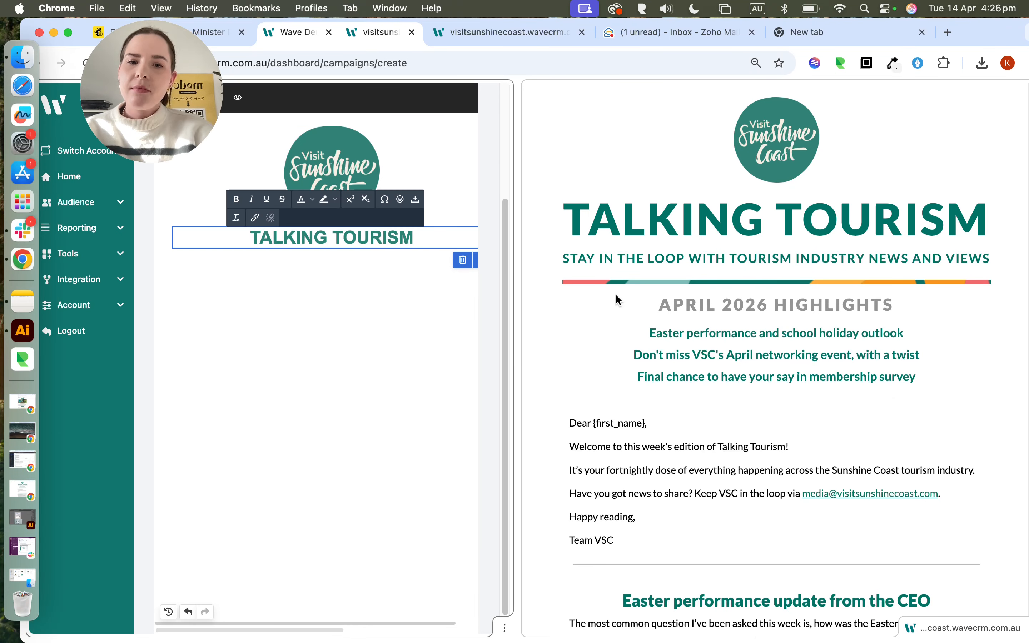
{"action": "left_click_drag", "start_coordinate": [514, 293], "coordinate": [742, 282]}
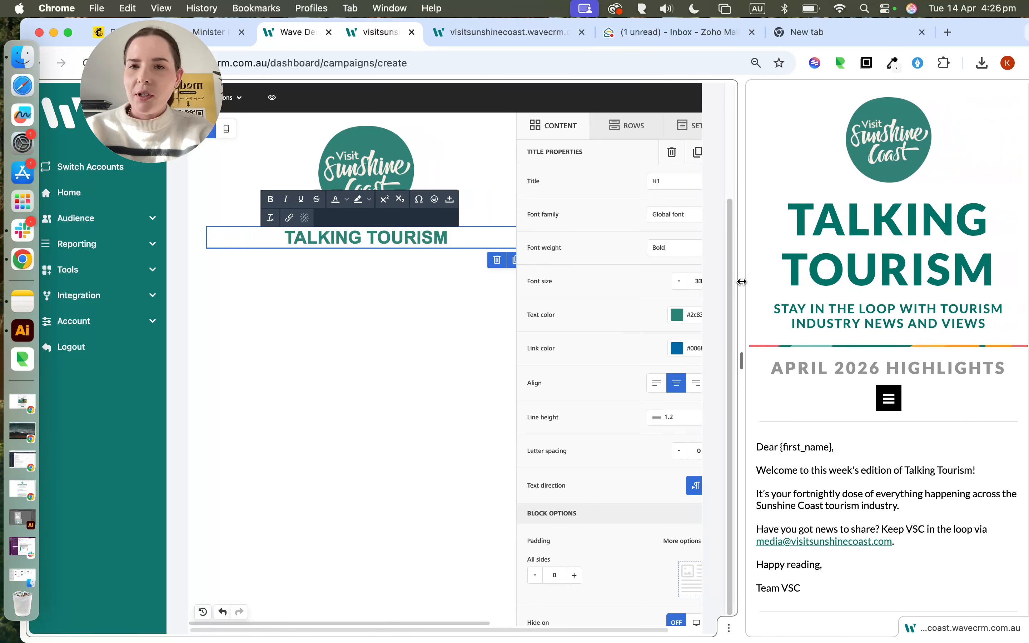
- Add an empty single-column row directly below the TALKING TOURISM title
{"action": "left_click", "coordinate": [616, 125]}
{"action": "left_click", "coordinate": [575, 129]}
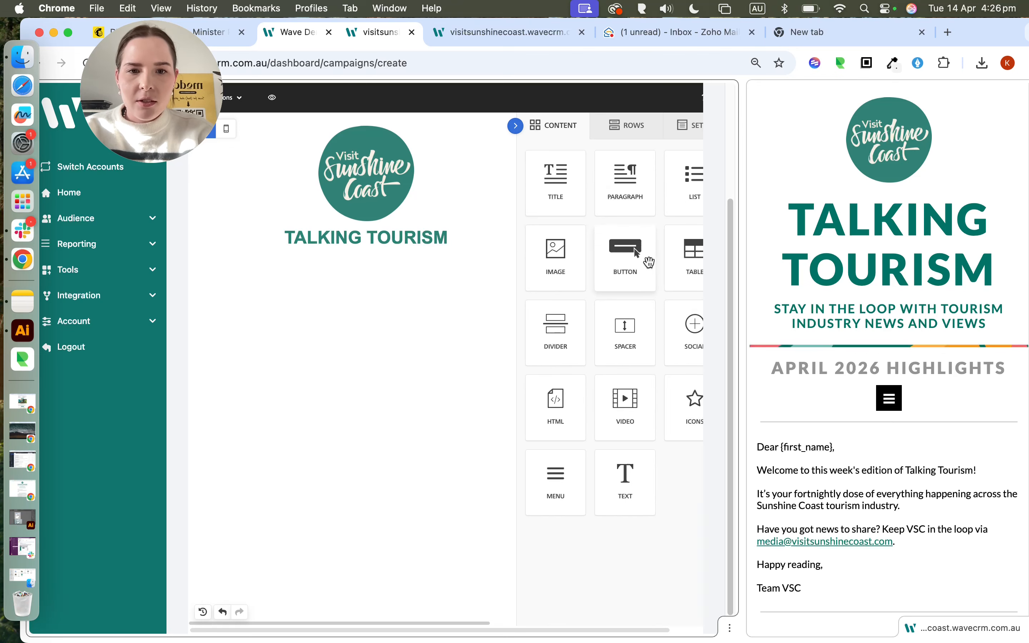
{"action": "left_click", "coordinate": [616, 136]}
{"action": "left_click_drag", "start_coordinate": [599, 215], "coordinate": [408, 246]}
{"action": "left_click", "coordinate": [360, 194]}
{"action": "left_click", "coordinate": [348, 237]}
{"action": "double_click", "coordinate": [313, 237]}
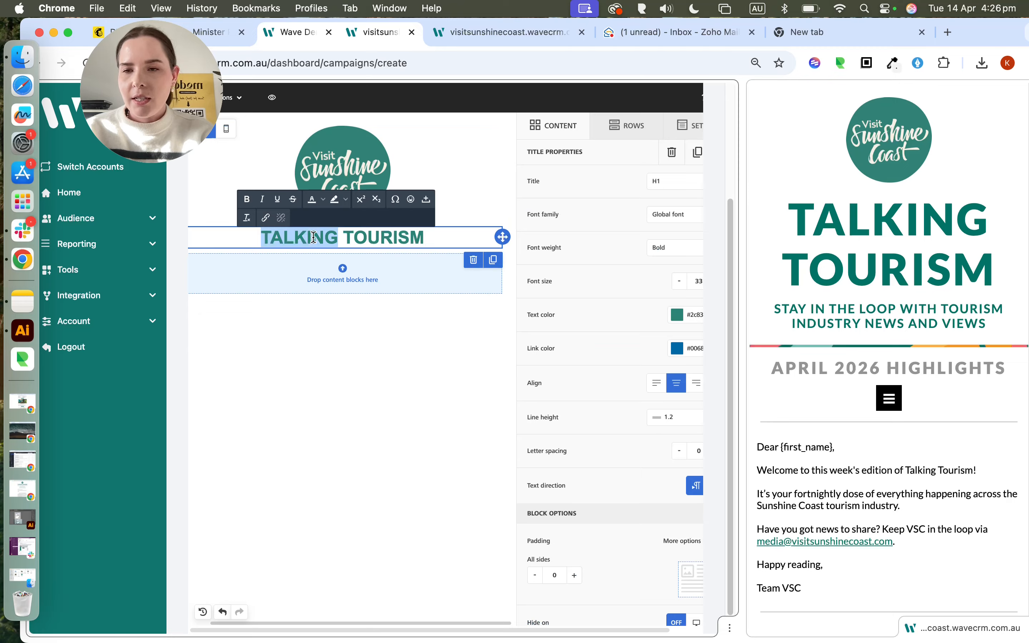
{"action": "left_click", "coordinate": [368, 283]}
- Place a title block in the empty row below the TALKING TOURISM title
{"action": "left_click", "coordinate": [642, 135]}
{"action": "left_click", "coordinate": [579, 129]}
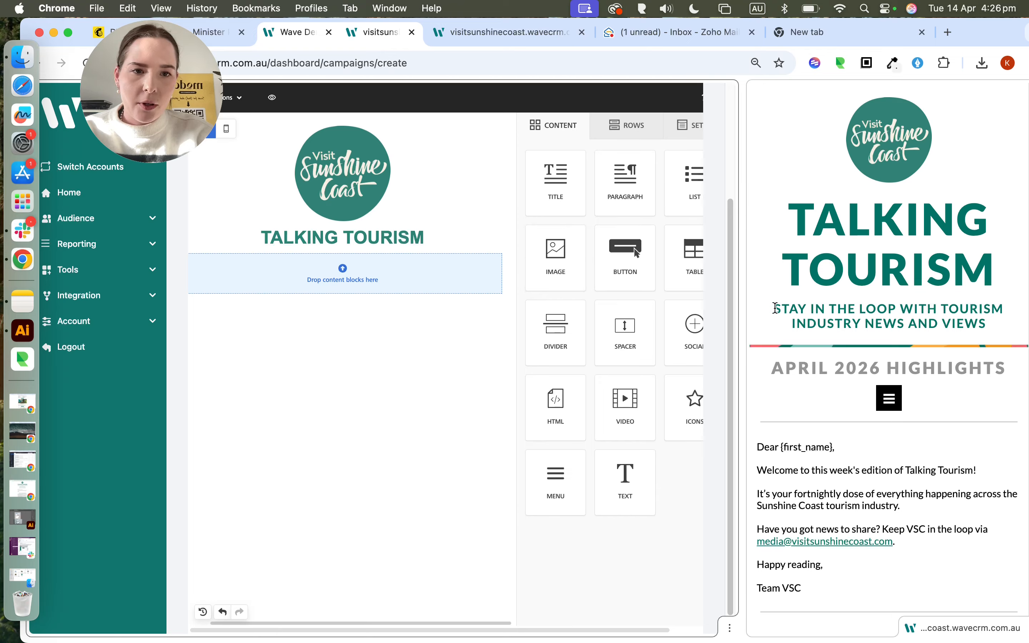
{"action": "left_click_drag", "start_coordinate": [555, 179], "coordinate": [364, 263]}
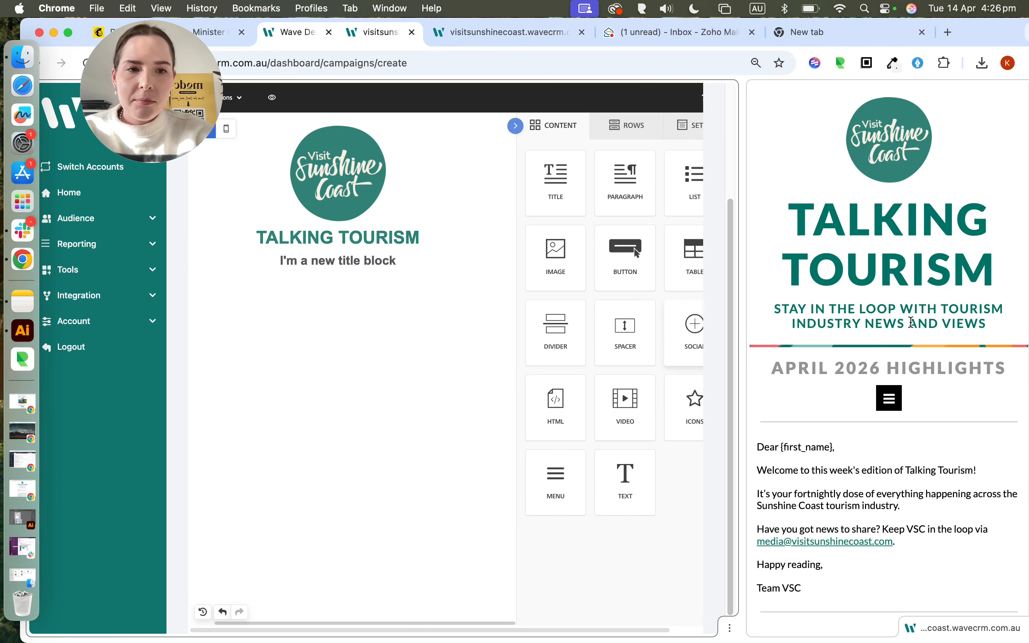
- Replace the new title block's placeholder text with the tagline copied from the reference newsletter
{"action": "left_click_drag", "start_coordinate": [777, 306], "coordinate": [989, 331]}
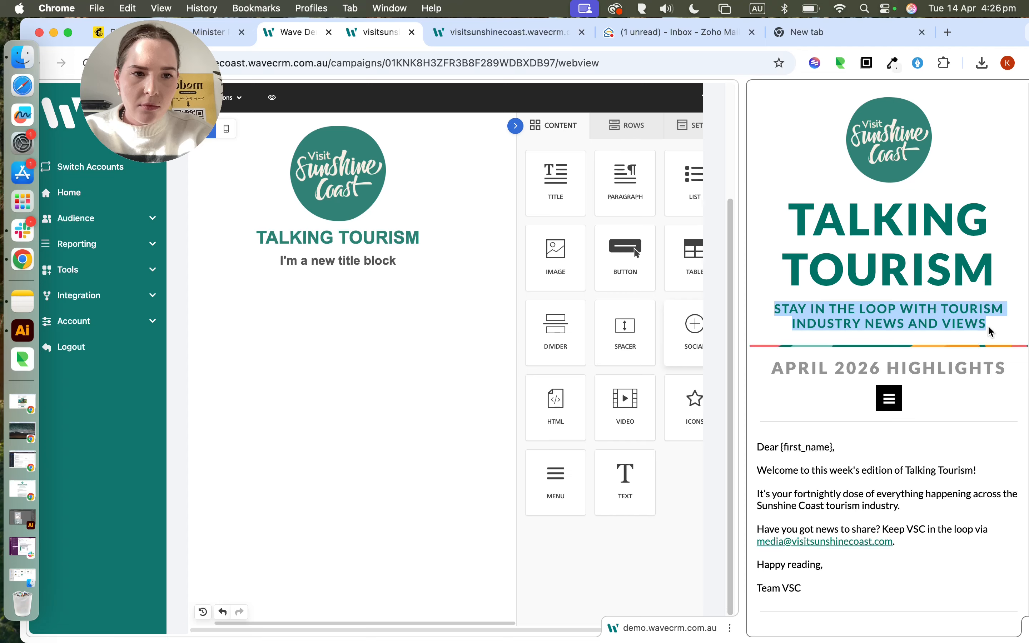
{"action": "key", "text": "super+c"}
{"action": "left_click", "coordinate": [385, 259]}
{"action": "key", "text": "super+a"}
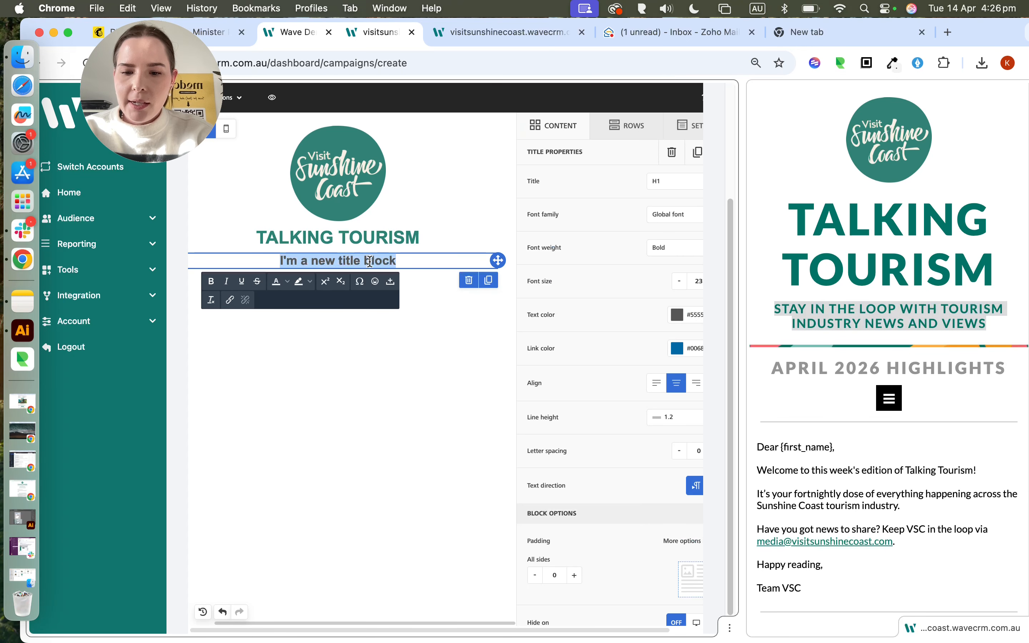
{"action": "key", "text": "super+v"}
- Retype the tagline in capitals as "STAY IN THE LOOP WITH TOURISM INDUSTRY NEWS AND VIEWS", with a line break before NEWS
{"action": "key", "text": "super+a"}
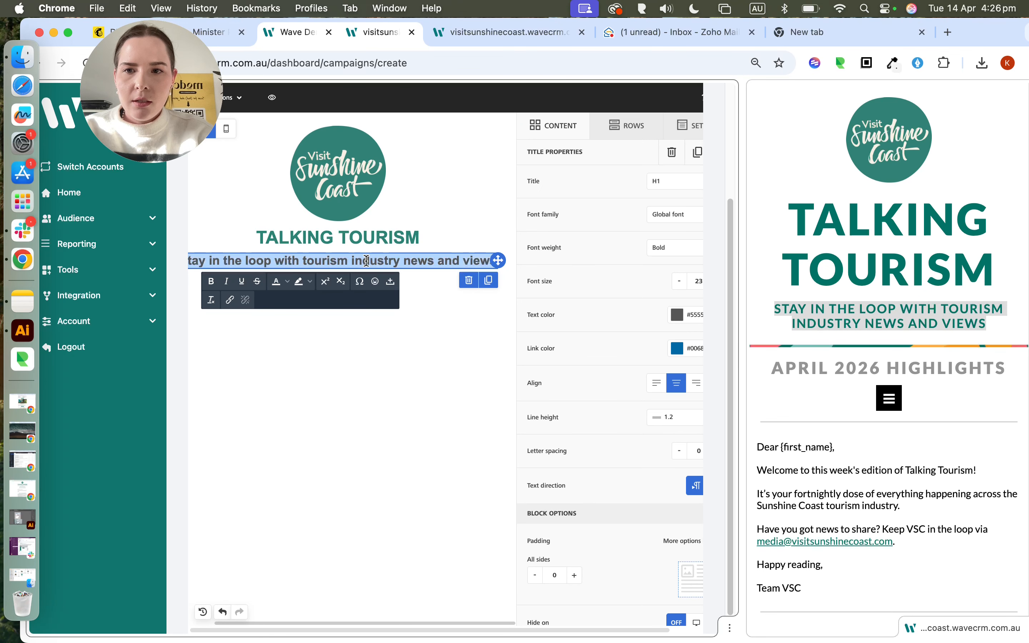
{"action": "key", "text": "BackSpace"}
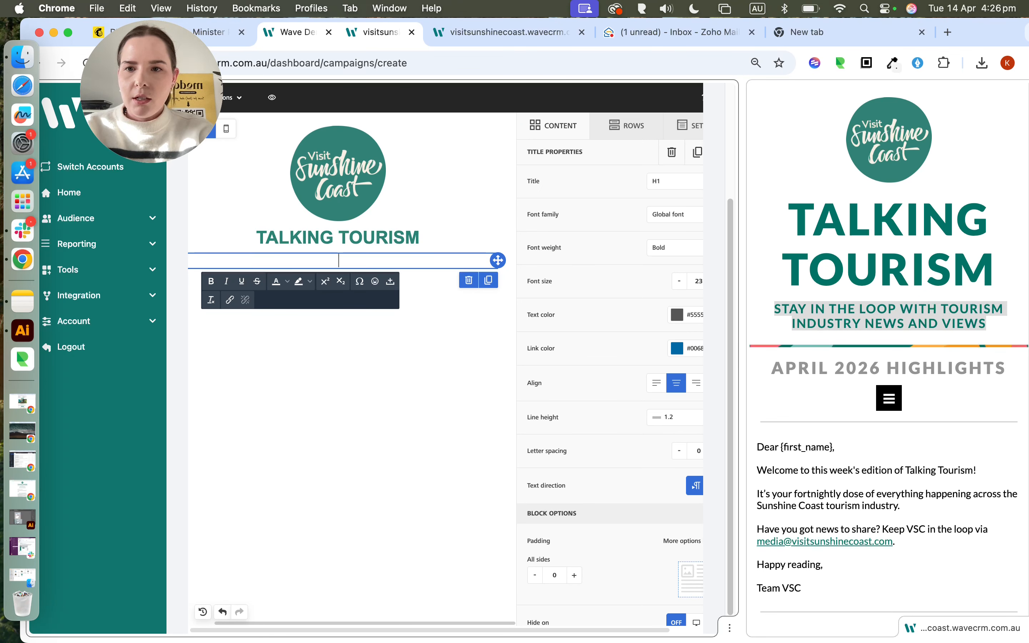
{"action": "type", "text": "STAY IN THE LOOP WITH TOURIS"}
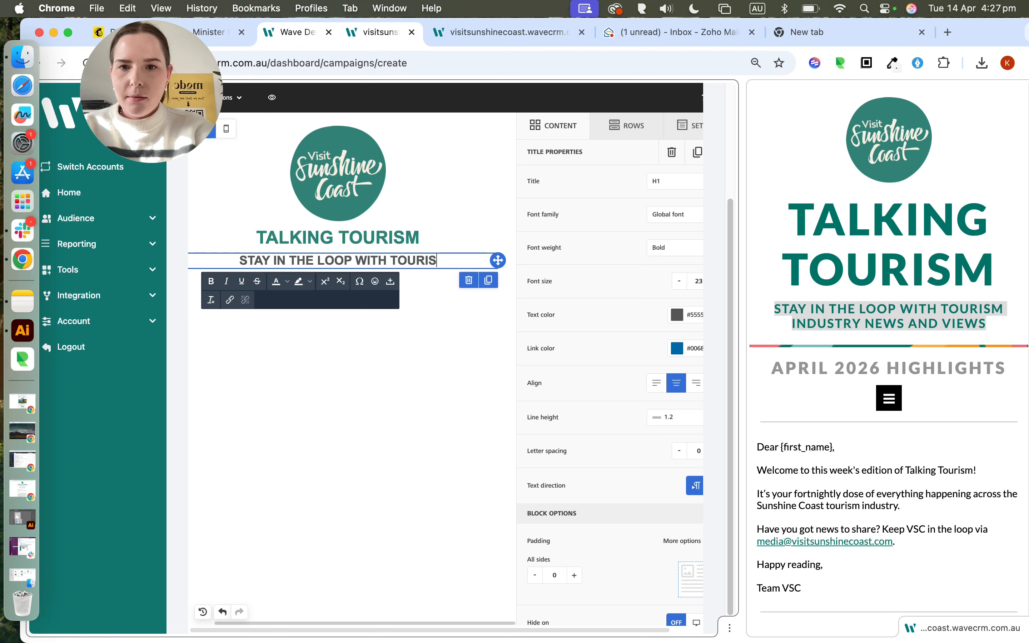
{"action": "type", "text": "M INDUS"}
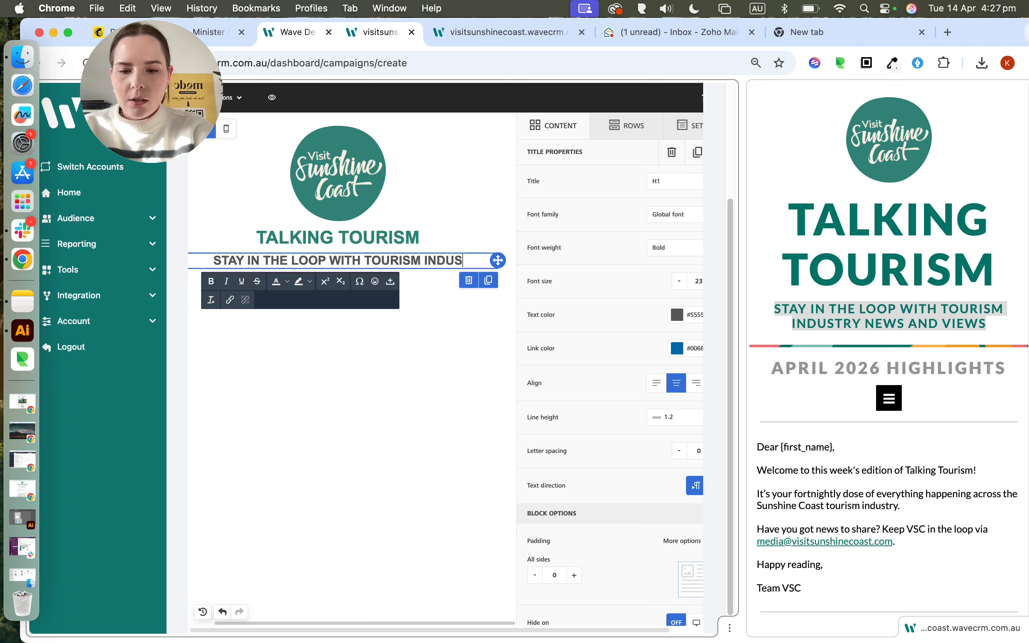
{"action": "type", "text": "TRY NEWS AND VIEWS"}
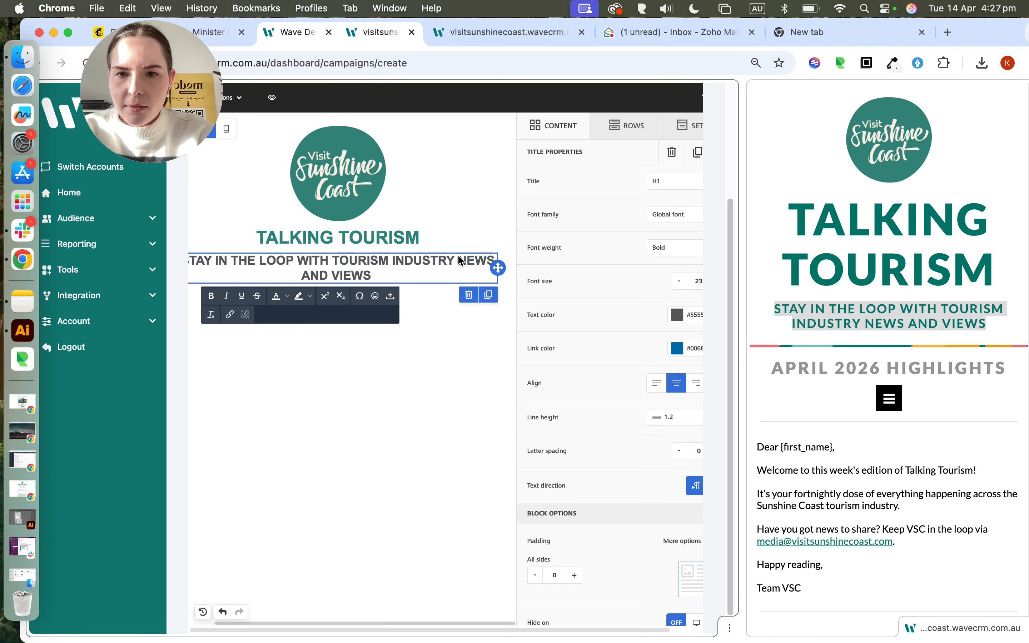
{"action": "left_click", "coordinate": [459, 258]}
{"action": "key", "text": "Return"}
- Set the text color of the whole tagline to the green #2c8376
{"action": "triple_click", "coordinate": [378, 272]}
{"action": "left_click_drag", "start_coordinate": [378, 272], "coordinate": [400, 259]}
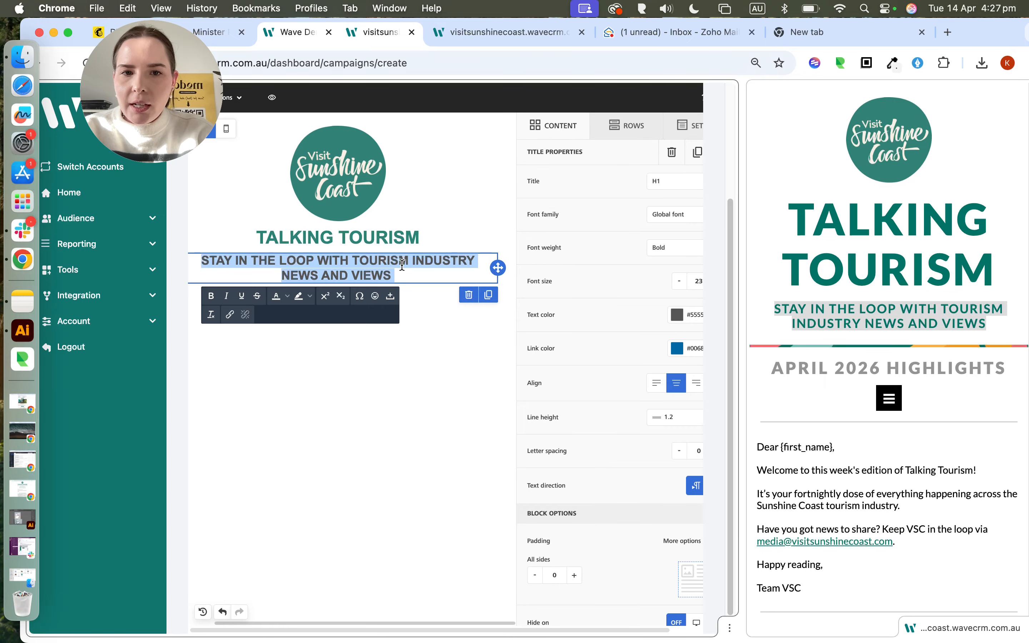
{"action": "left_click", "coordinate": [674, 317]}
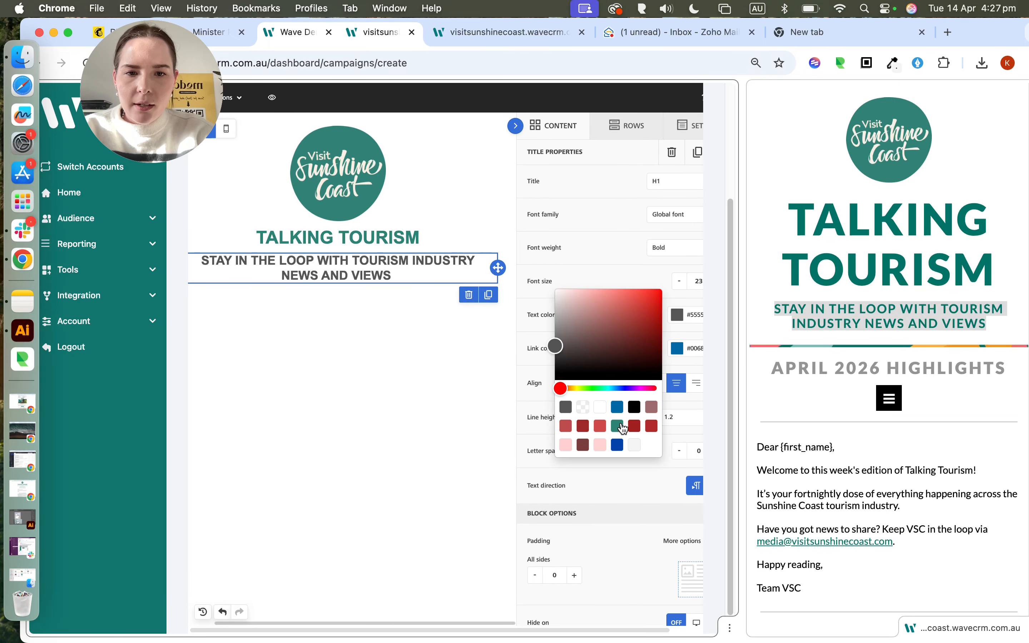
{"action": "left_click", "coordinate": [617, 426]}
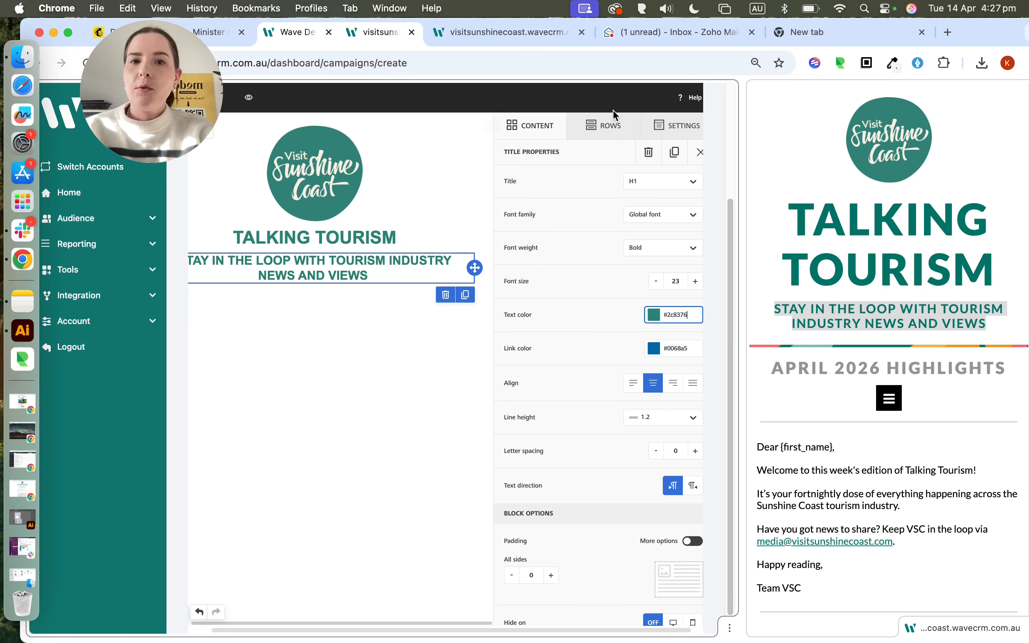
- Add a single-column row below the tagline and place the image border.png from the Sunshine Coast folder in it
{"action": "left_click", "coordinate": [610, 135]}
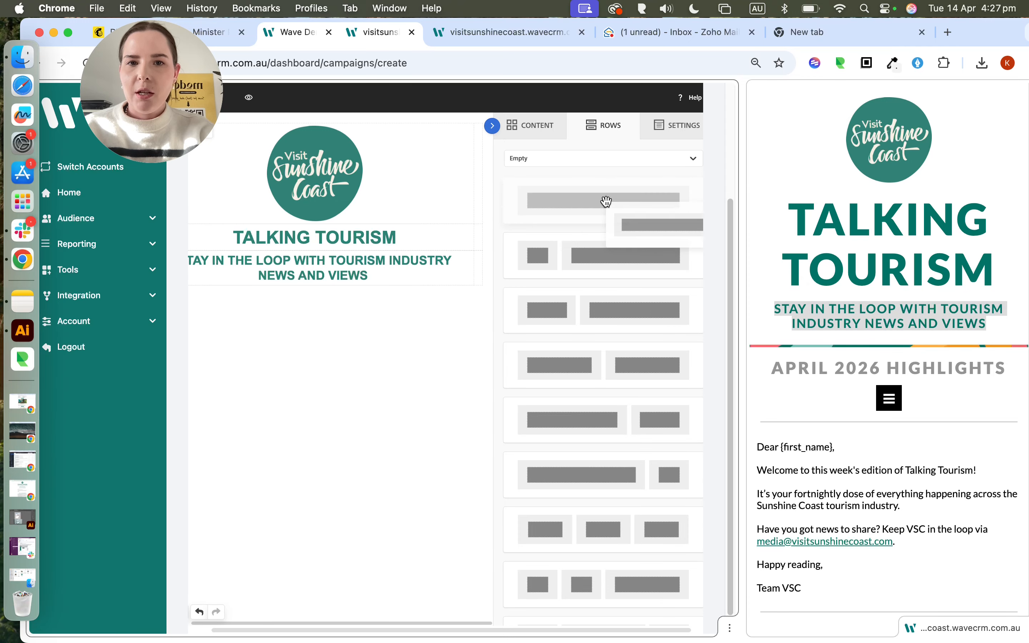
{"action": "left_click_drag", "start_coordinate": [564, 199], "coordinate": [332, 279]}
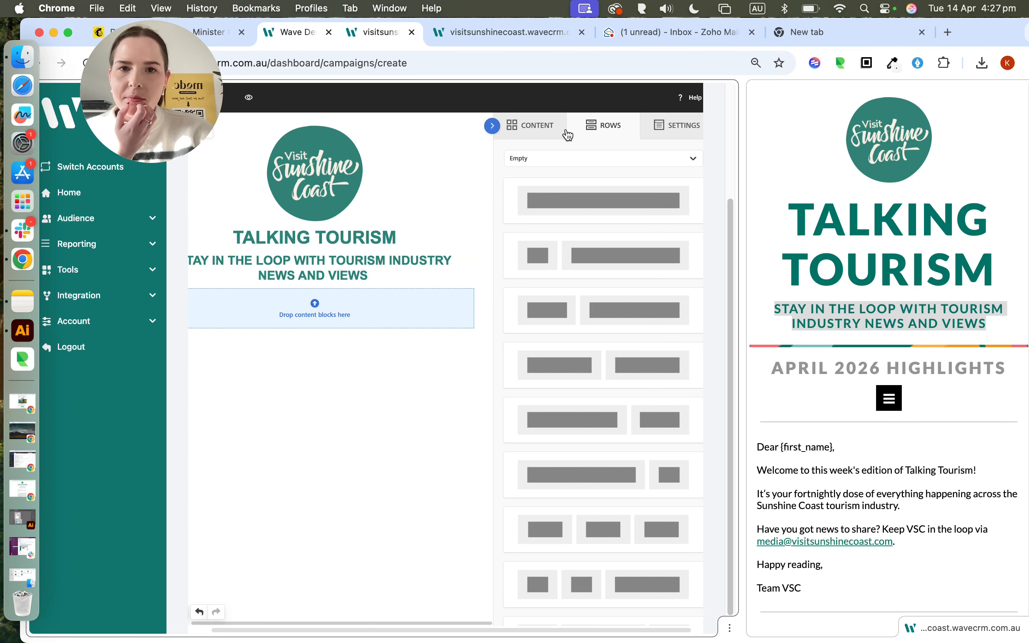
{"action": "left_click", "coordinate": [553, 134]}
{"action": "left_click_drag", "start_coordinate": [548, 255], "coordinate": [370, 310]}
{"action": "left_click", "coordinate": [305, 357]}
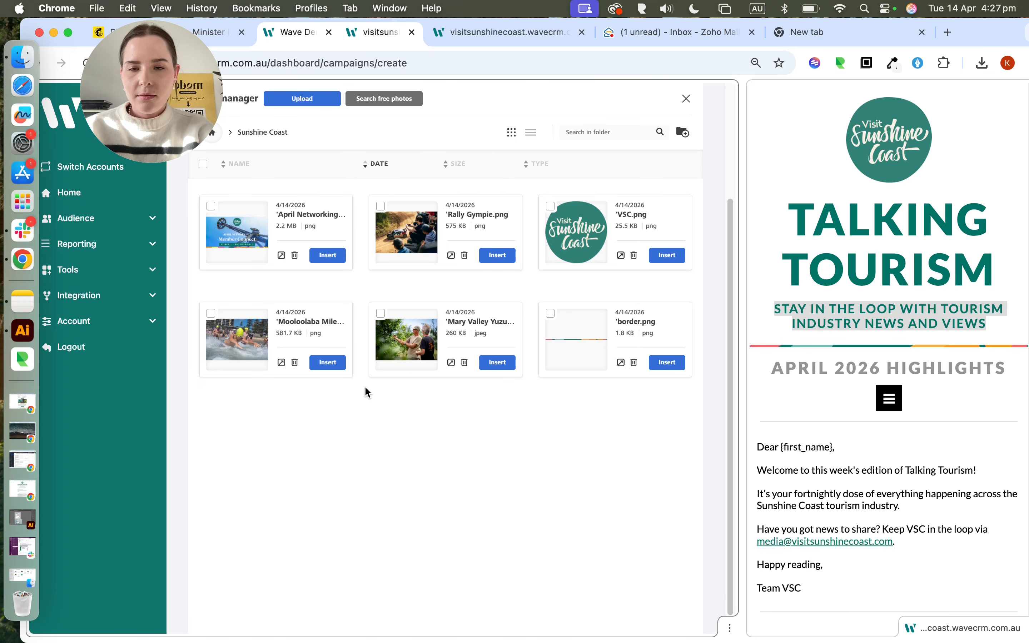
{"action": "left_click", "coordinate": [666, 362]}
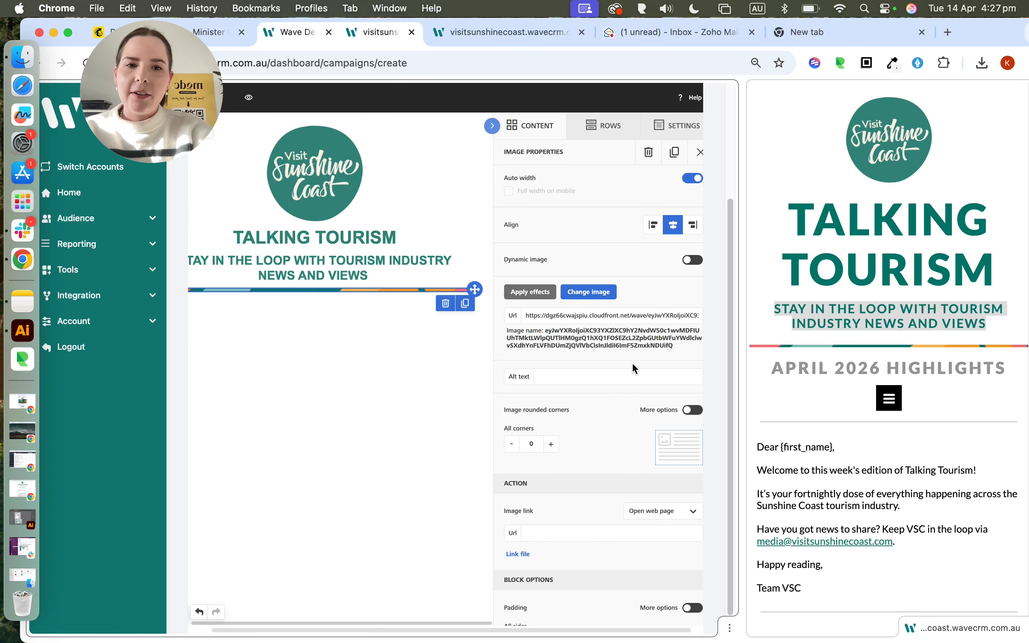
- Copy the heading "APRIL 2026 HIGHLIGHTS" from the reference newsletter and widen the editor's side of the split view further
{"action": "left_click_drag", "start_coordinate": [743, 370], "coordinate": [977, 369]}
{"action": "key", "text": "super+c"}
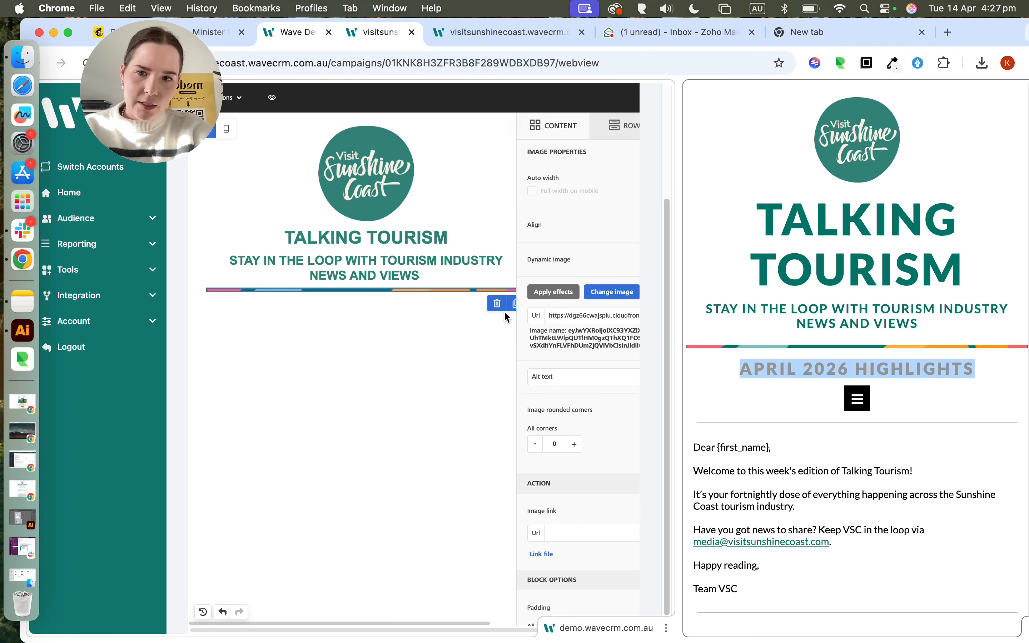
{"action": "left_click_drag", "start_coordinate": [680, 172], "coordinate": [890, 170]}
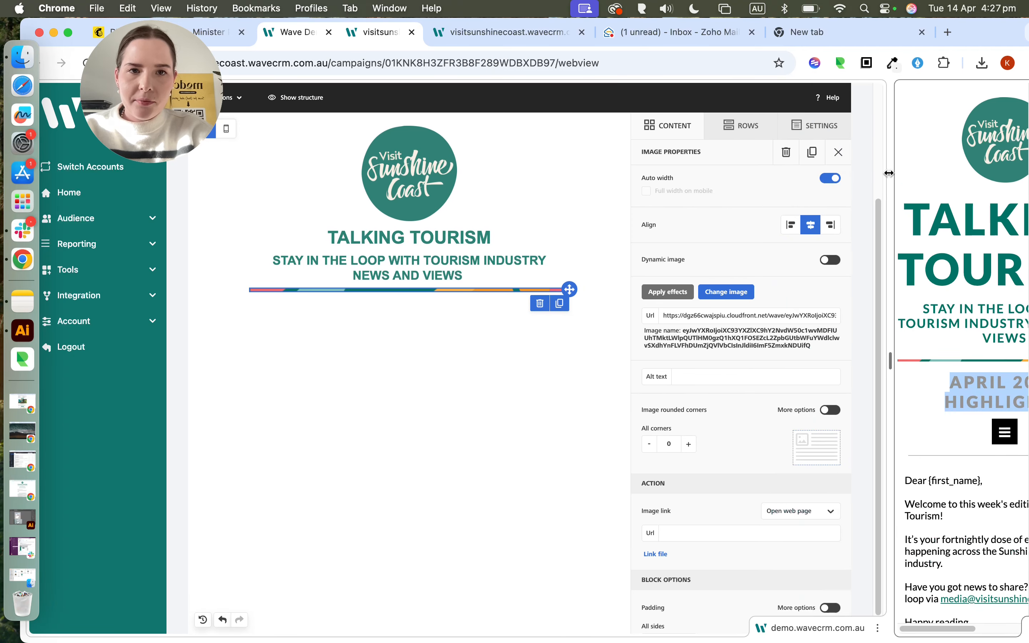
- Add a single-column row below the striped border image and place a title block in it
{"action": "left_click", "coordinate": [723, 127]}
{"action": "left_click_drag", "start_coordinate": [709, 189], "coordinate": [410, 294]}
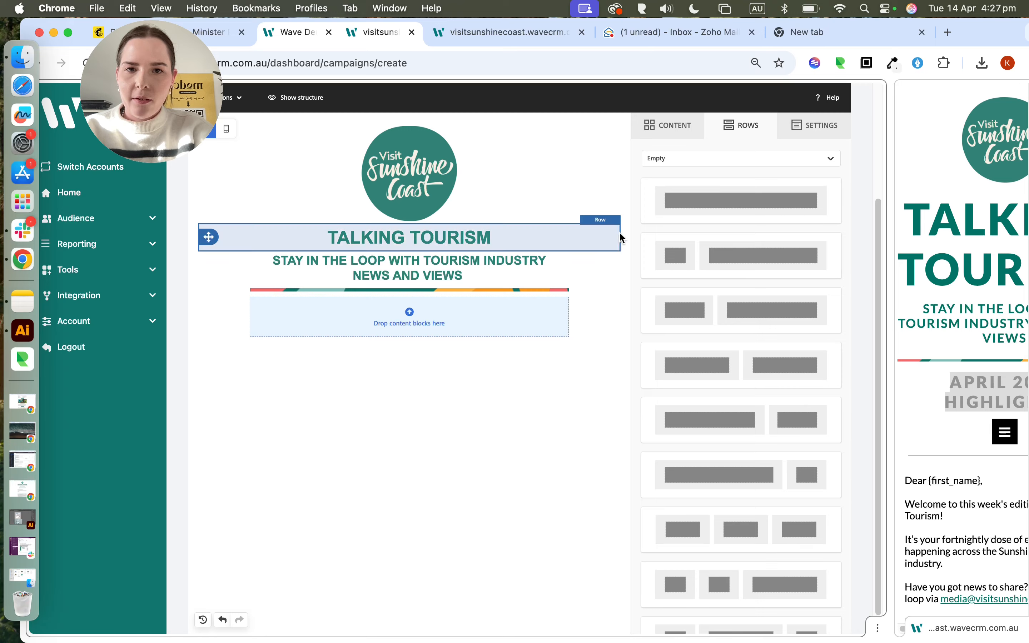
{"action": "left_click", "coordinate": [677, 128]}
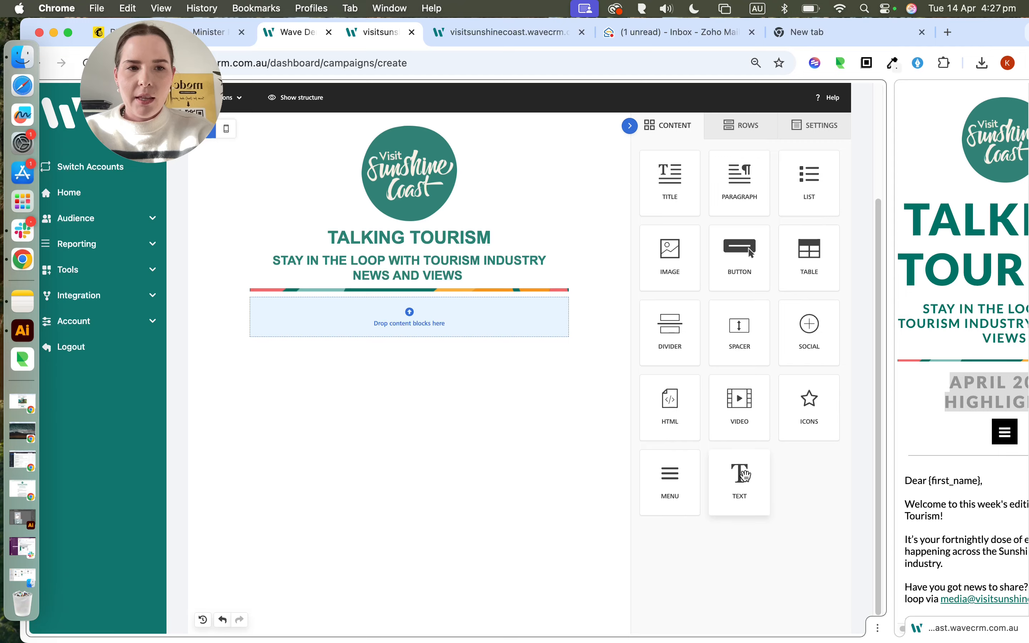
{"action": "left_click_drag", "start_coordinate": [673, 202], "coordinate": [499, 324]}
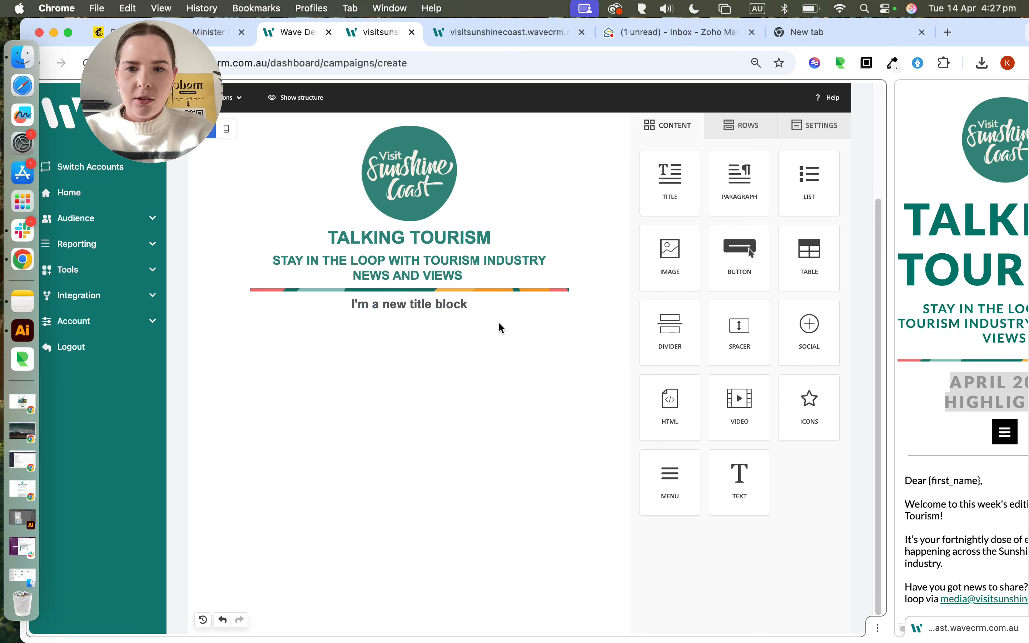
- Replace the placeholder text of the new title block with the copied heading "APRIL 2026 HIGHLIGHTS"
{"action": "left_click", "coordinate": [438, 303]}
{"action": "triple_click", "coordinate": [438, 303]}
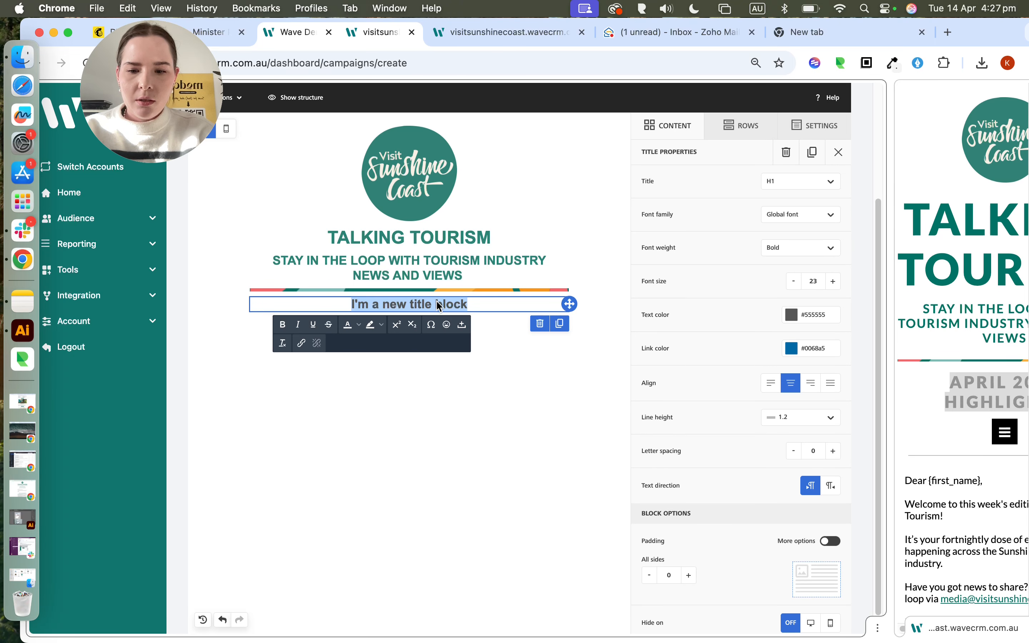
{"action": "key", "text": "super+v"}
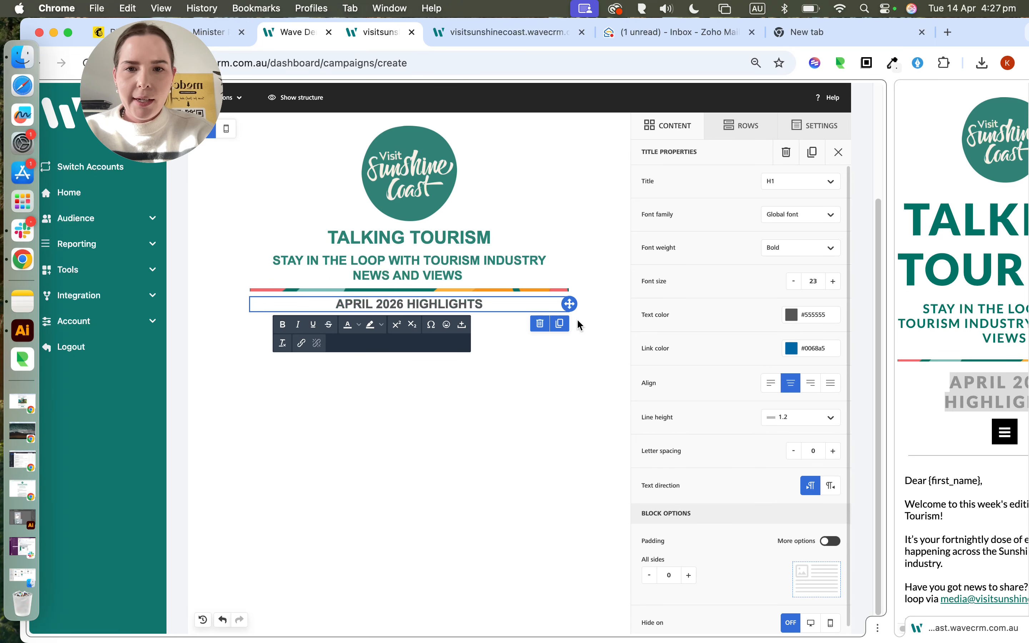
- Set the font size of the "APRIL 2026 HIGHLIGHTS" heading to 31
{"action": "triple_click", "coordinate": [476, 301]}
{"action": "left_click", "coordinate": [833, 281]}
{"action": "left_click", "coordinate": [833, 281]}
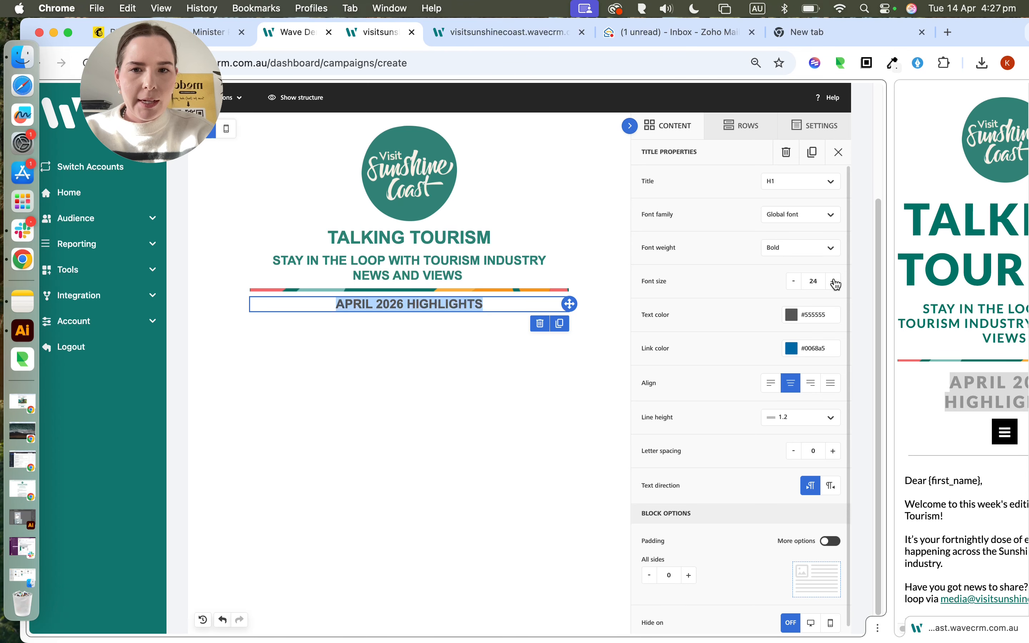
{"action": "left_click", "coordinate": [833, 281]}
{"action": "left_click", "coordinate": [833, 281]}
{"action": "left_click", "coordinate": [832, 281]}
{"action": "left_click", "coordinate": [833, 281]}
{"action": "left_click", "coordinate": [832, 281]}
{"action": "left_click", "coordinate": [834, 282]}
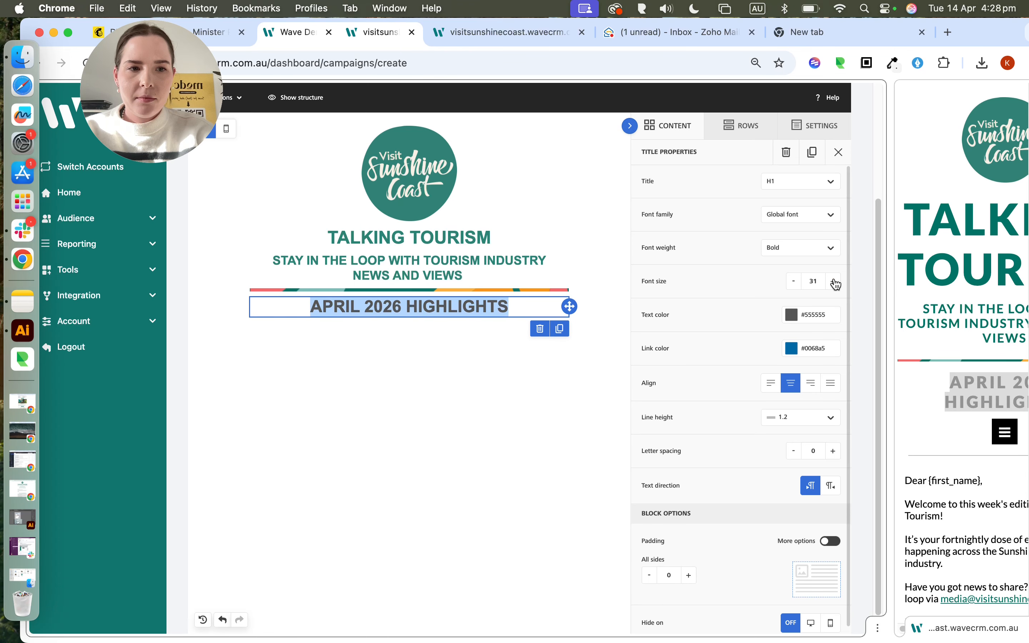
- Enable per-side padding for the "APRIL 2026 HIGHLIGHTS" heading and set its top padding to 10
{"action": "left_click", "coordinate": [490, 315]}
{"action": "left_click_drag", "start_coordinate": [892, 323], "coordinate": [640, 326]}
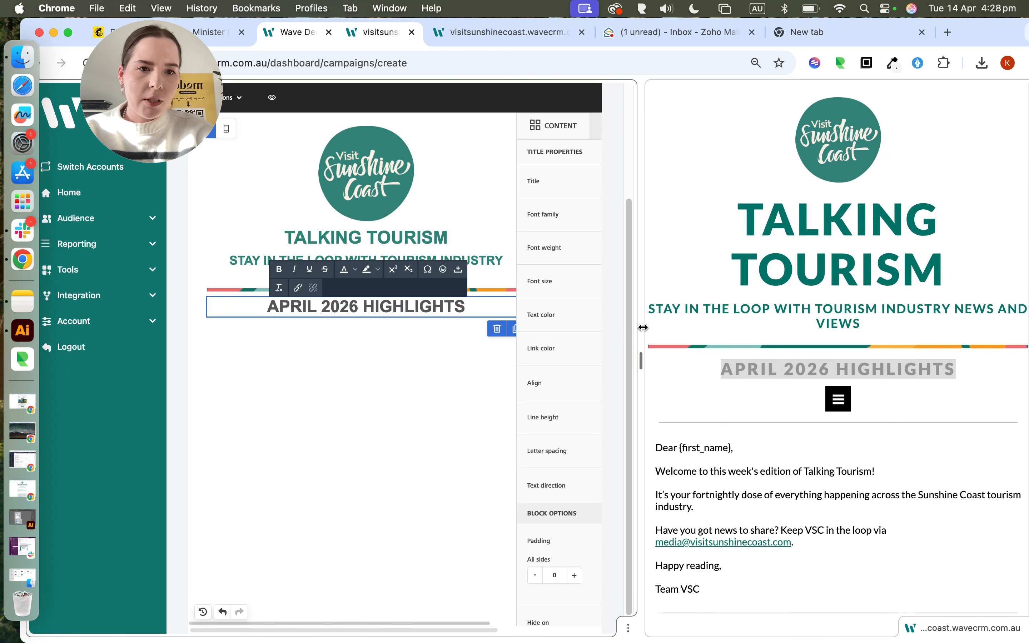
{"action": "left_click", "coordinate": [750, 330]}
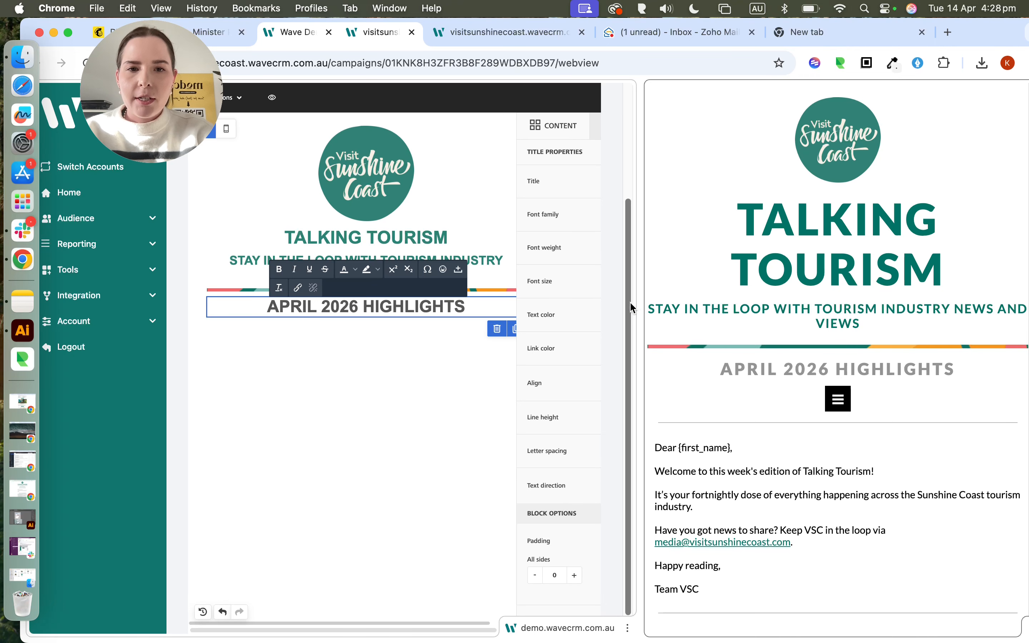
{"action": "left_click_drag", "start_coordinate": [641, 305], "coordinate": [720, 306]}
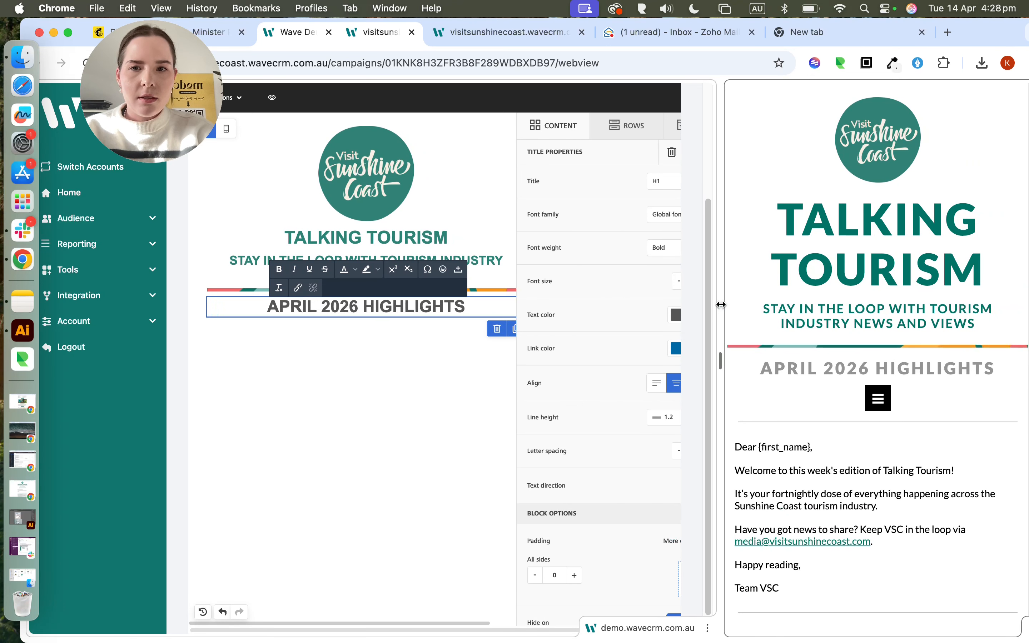
{"action": "left_click", "coordinate": [449, 350]}
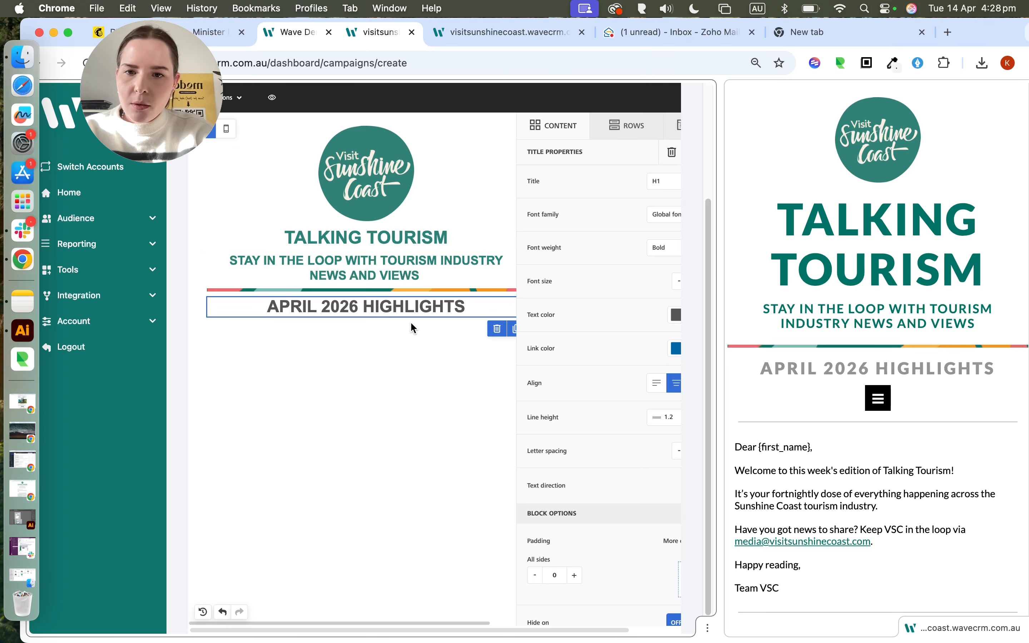
{"action": "left_click", "coordinate": [401, 311]}
{"action": "left_click_drag", "start_coordinate": [719, 375], "coordinate": [939, 366]}
{"action": "scroll", "coordinate": [772, 483], "scroll_direction": "down", "scroll_amount": 1}
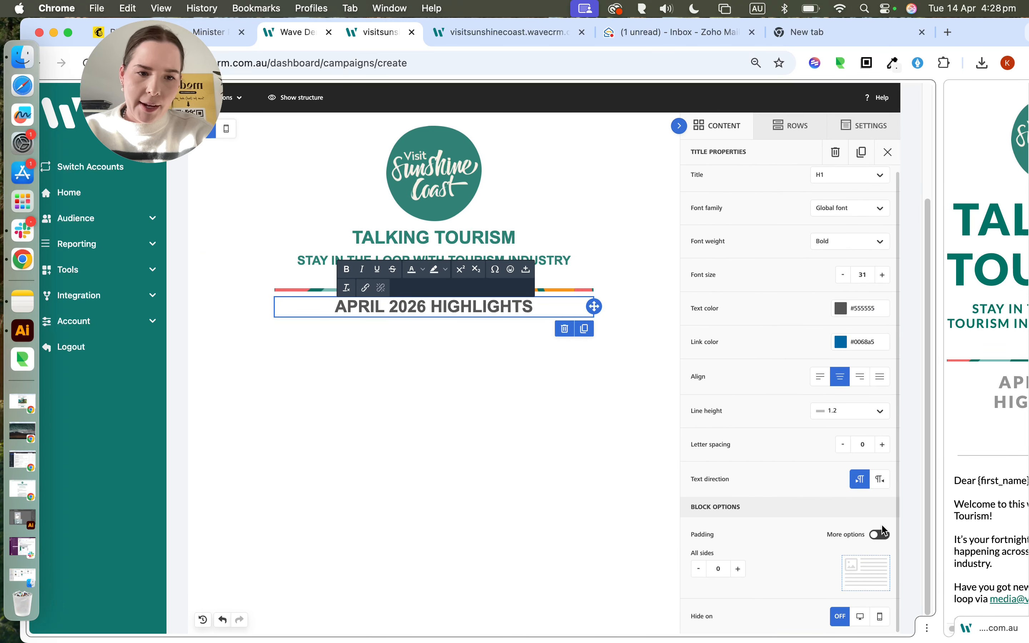
{"action": "left_click", "coordinate": [880, 535]}
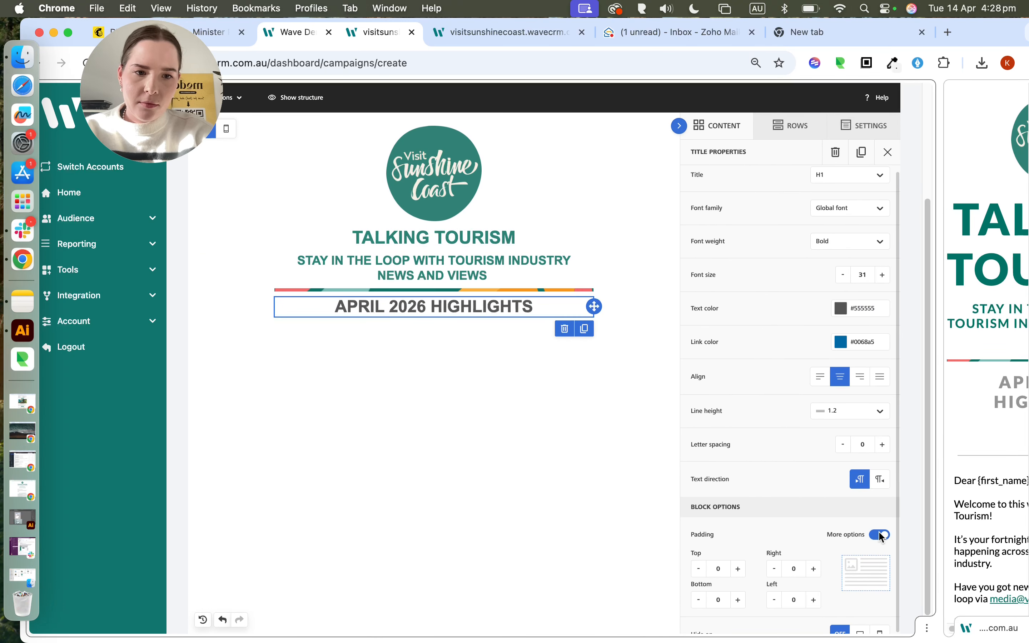
{"action": "left_click", "coordinate": [738, 570]}
{"action": "left_click", "coordinate": [738, 570]}
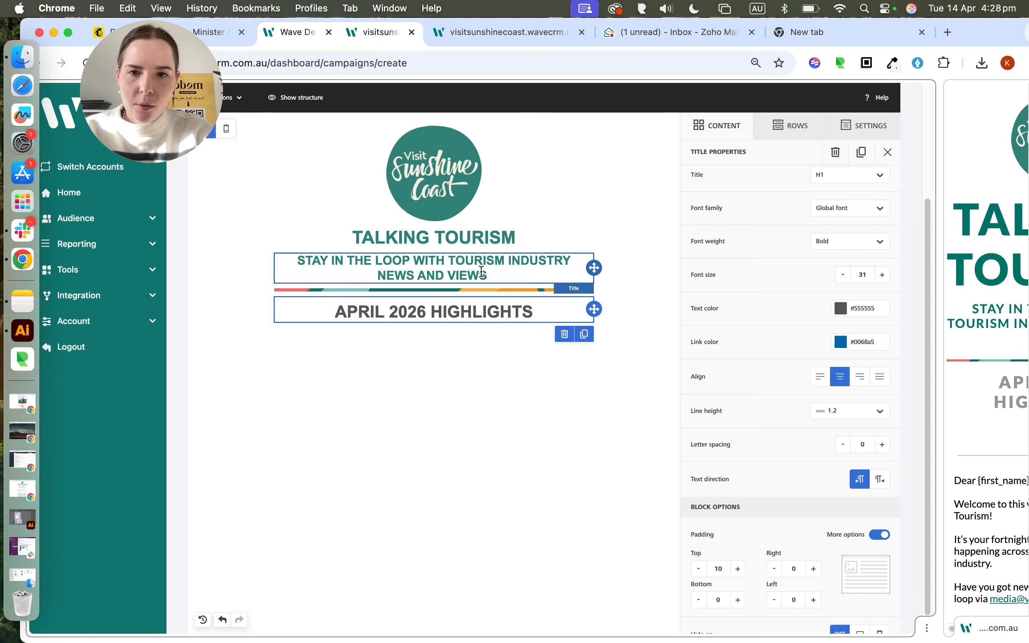
- Enable per-side padding for the striped border image and set its top padding to 10
{"action": "left_click", "coordinate": [483, 291]}
{"action": "scroll", "coordinate": [792, 554], "scroll_direction": "down", "scroll_amount": 2}
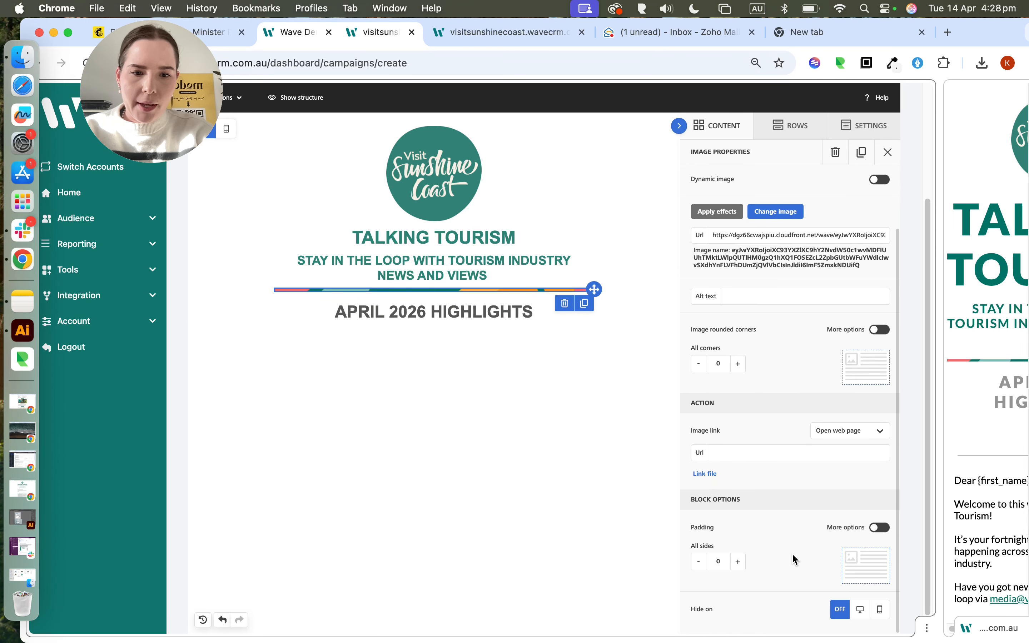
{"action": "left_click", "coordinate": [880, 536]}
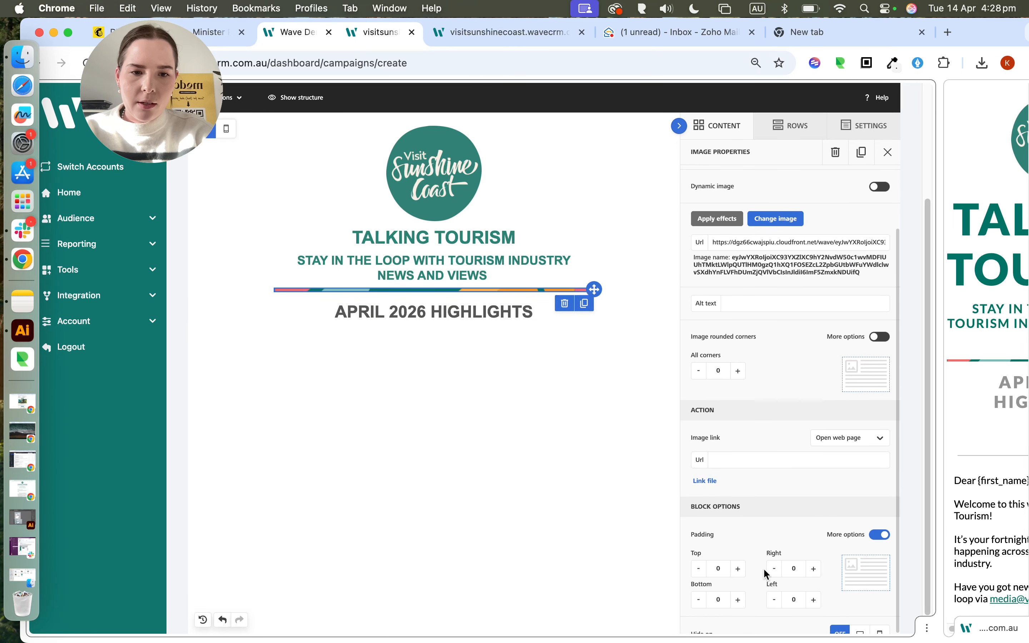
{"action": "left_click", "coordinate": [741, 570]}
{"action": "left_click", "coordinate": [740, 569]}
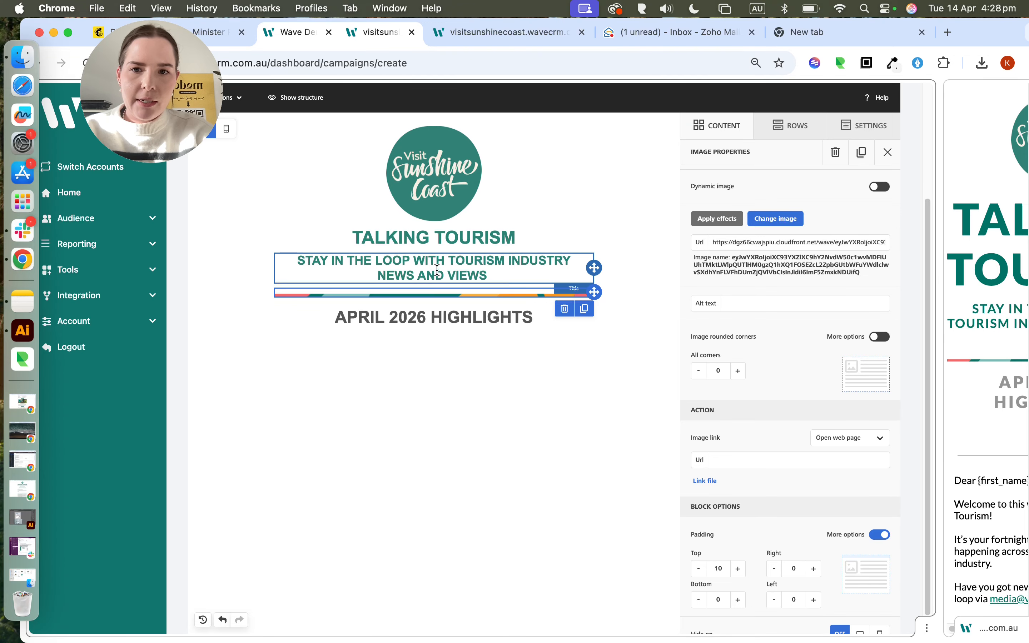
- Set the font size of the "TALKING TOURISM" title to 40
{"action": "left_click", "coordinate": [441, 235]}
{"action": "triple_click", "coordinate": [441, 235]}
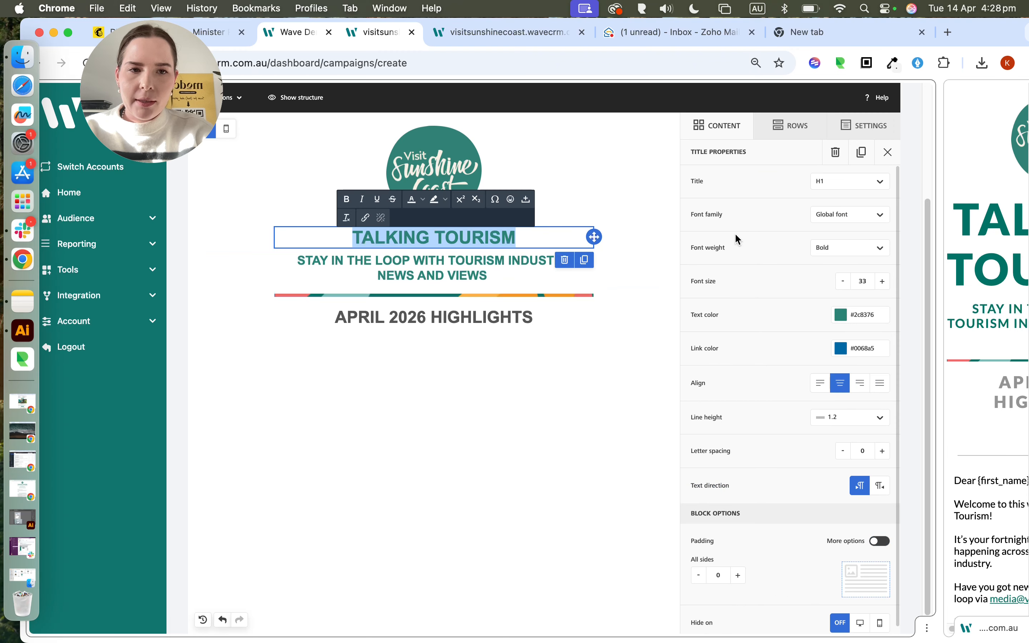
{"action": "left_click", "coordinate": [884, 283]}
{"action": "left_click", "coordinate": [883, 283]}
{"action": "left_click", "coordinate": [883, 283]}
{"action": "left_click", "coordinate": [883, 283]}
{"action": "left_click", "coordinate": [883, 283]}
{"action": "left_click", "coordinate": [883, 283]}
{"action": "left_click", "coordinate": [883, 283]}
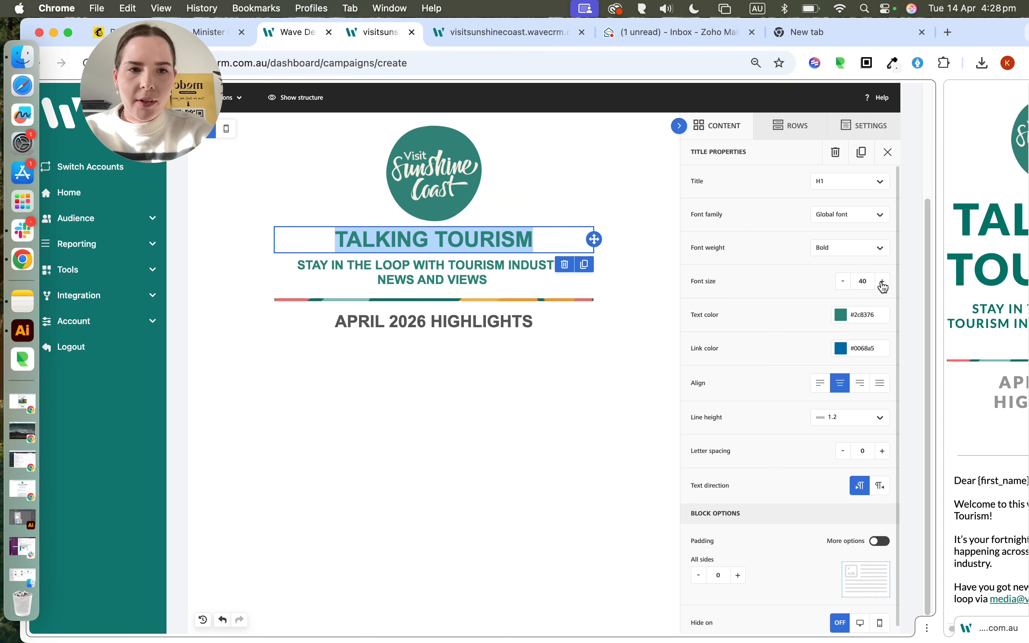
{"action": "left_click", "coordinate": [883, 283]}
{"action": "left_click", "coordinate": [843, 282]}
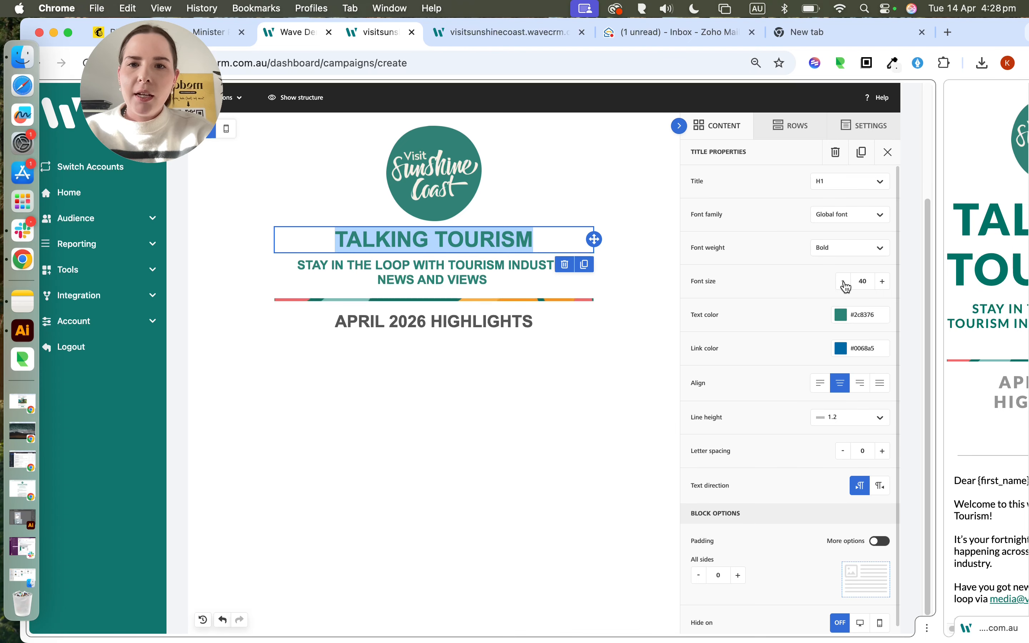
- Enable per-side padding for the tagline below the "TALKING TOURISM" title and set its top padding to 10
{"action": "left_click", "coordinate": [463, 279]}
{"action": "double_click", "coordinate": [479, 275]}
{"action": "left_click", "coordinate": [478, 276]}
{"action": "key", "text": "super+a"}
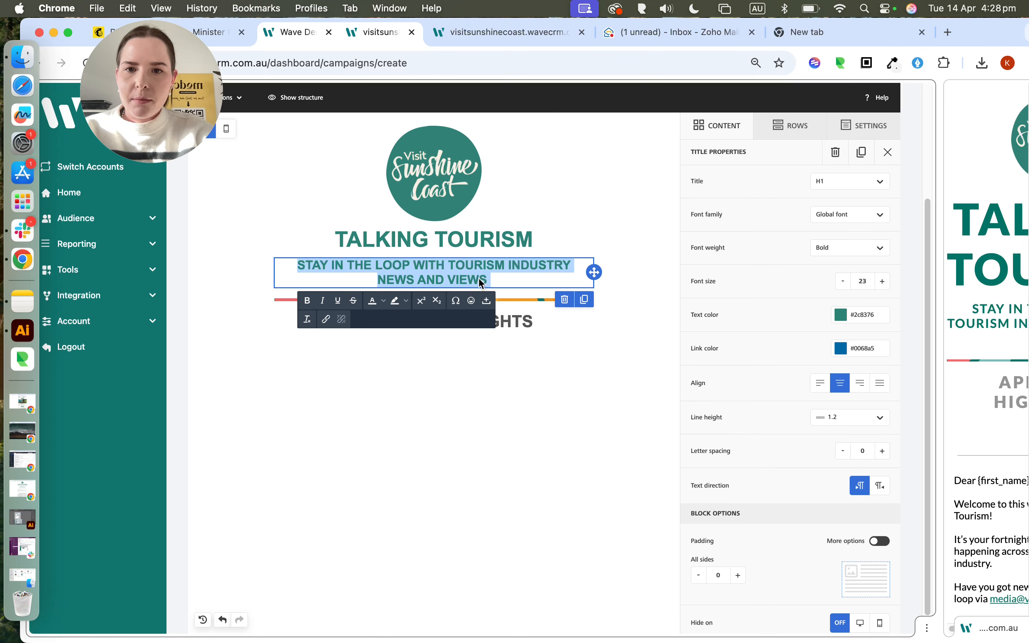
{"action": "scroll", "coordinate": [811, 529], "scroll_direction": "down", "scroll_amount": 2}
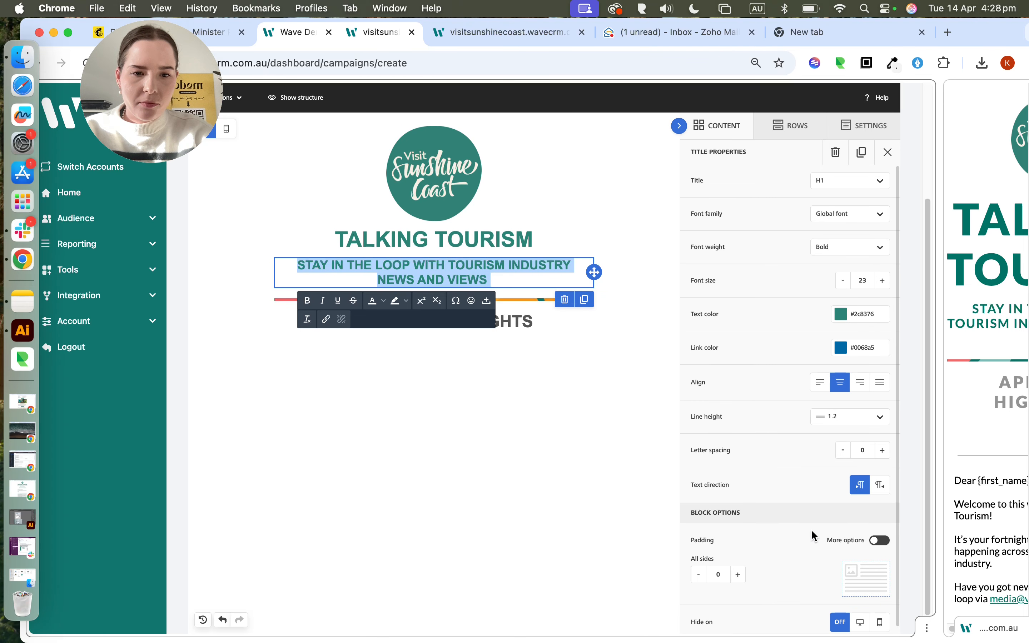
{"action": "left_click", "coordinate": [874, 536]}
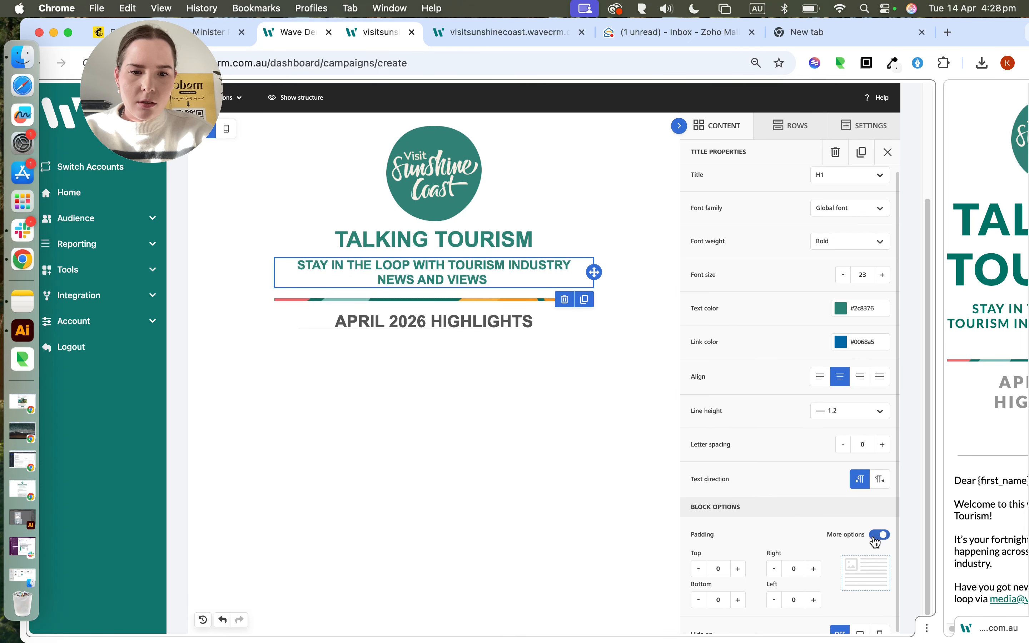
{"action": "left_click", "coordinate": [740, 570]}
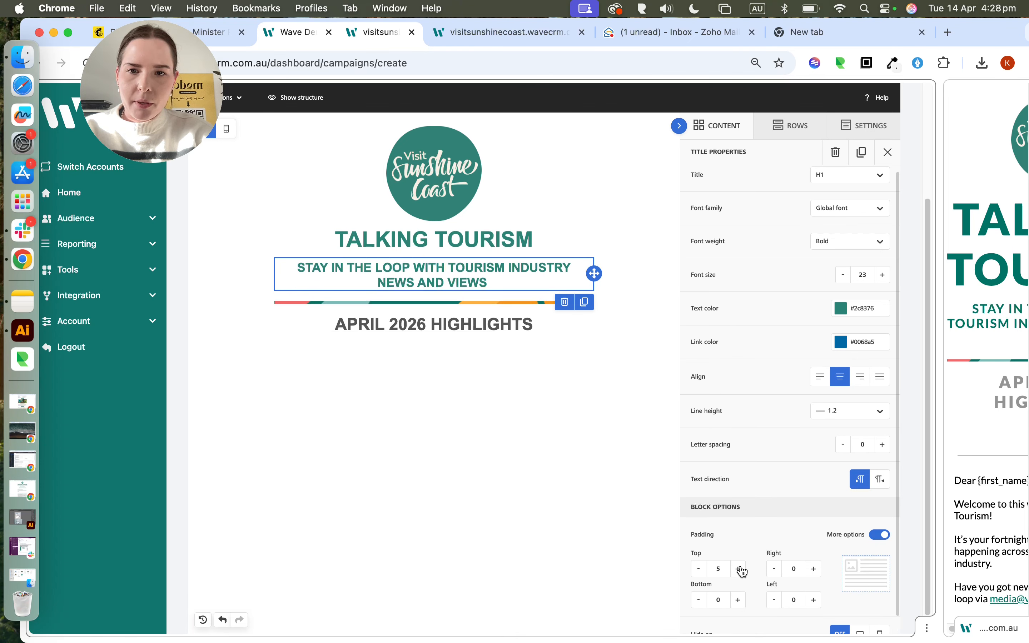
{"action": "left_click", "coordinate": [741, 570]}
- Set the text color of the "APRIL 2026 HIGHLIGHTS" heading to the light grey #bebcbc
{"action": "left_click", "coordinate": [426, 345]}
{"action": "left_click_drag", "start_coordinate": [939, 365], "coordinate": [673, 364]}
{"action": "triple_click", "coordinate": [352, 326]}
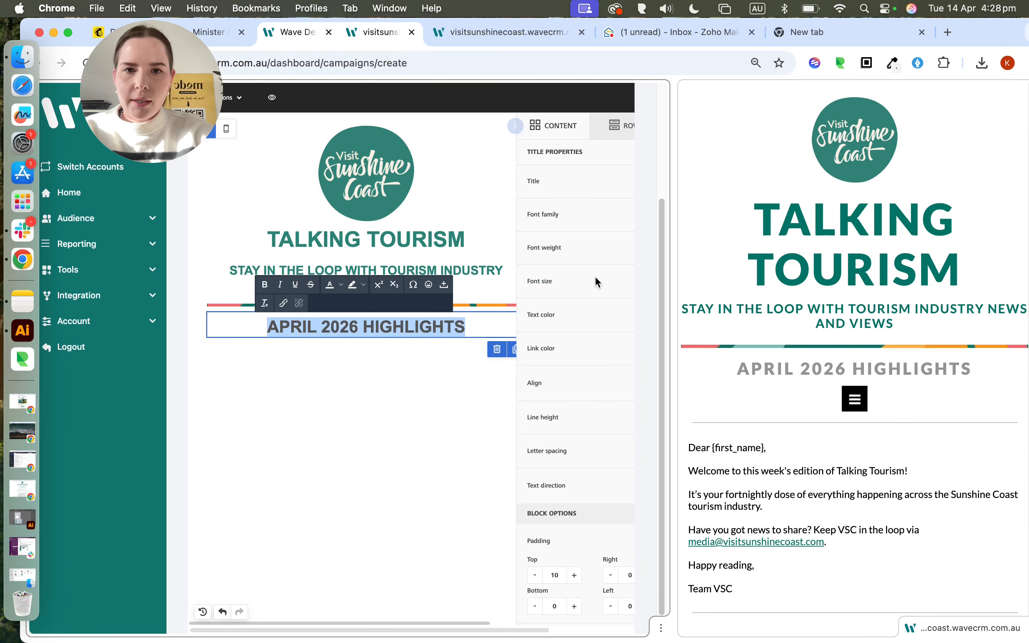
{"action": "left_click_drag", "start_coordinate": [674, 255], "coordinate": [890, 265]}
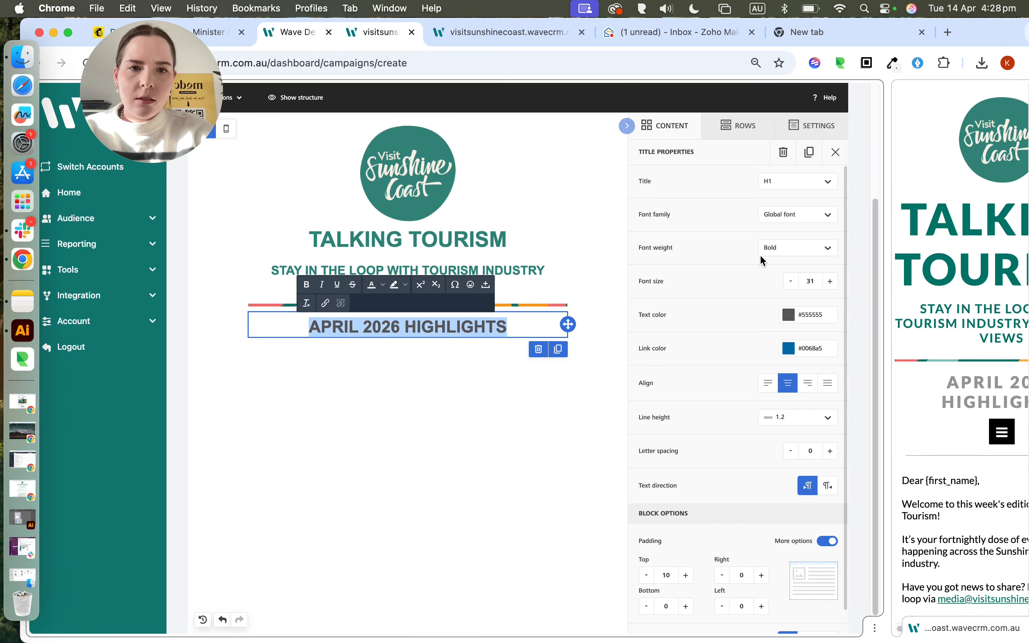
{"action": "left_click", "coordinate": [790, 316]}
{"action": "left_click_drag", "start_coordinate": [683, 364], "coordinate": [667, 311]}
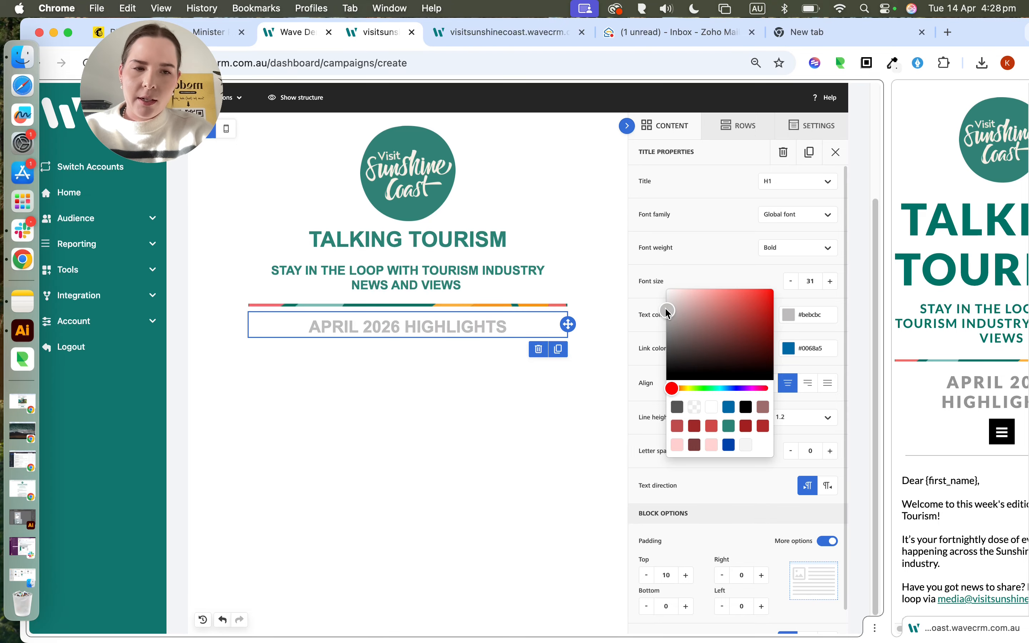
- Check the reference newsletter down to its Industry News section and place a divider beneath the "APRIL 2026 HIGHLIGHTS" heading
{"action": "left_click_drag", "start_coordinate": [888, 359], "coordinate": [601, 361]}
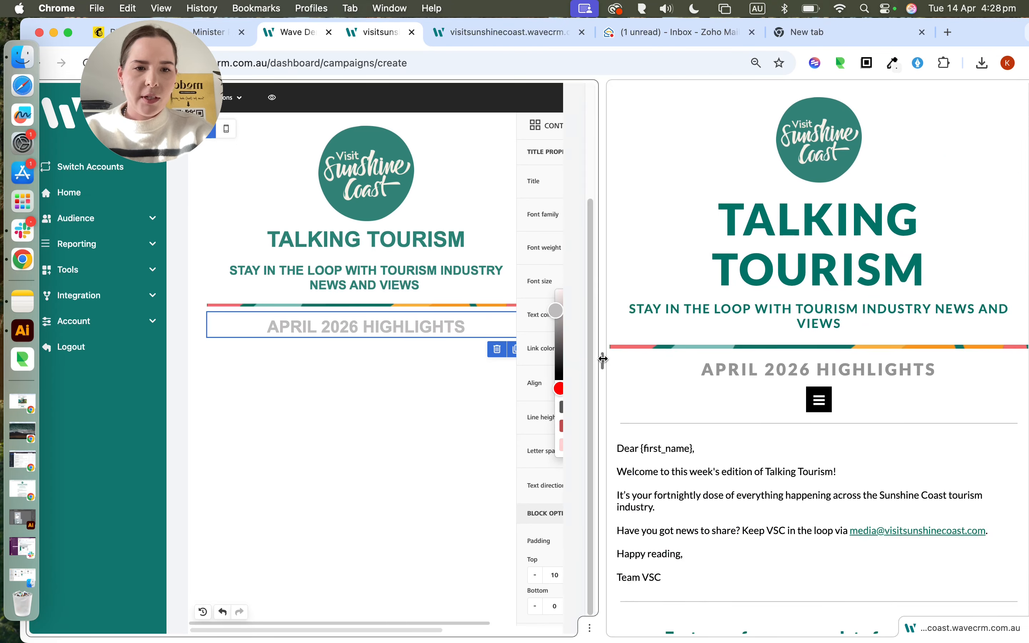
{"action": "scroll", "coordinate": [761, 406], "scroll_direction": "down", "scroll_amount": 6}
{"action": "scroll", "coordinate": [761, 405], "scroll_direction": "down", "scroll_amount": 10}
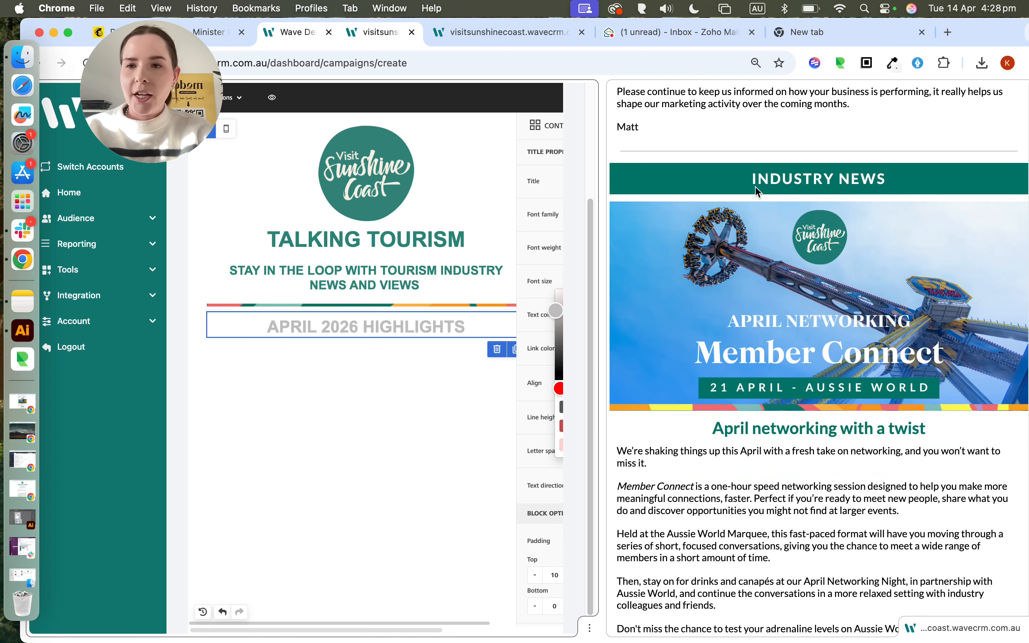
{"action": "left_click_drag", "start_coordinate": [601, 239], "coordinate": [470, 240]}
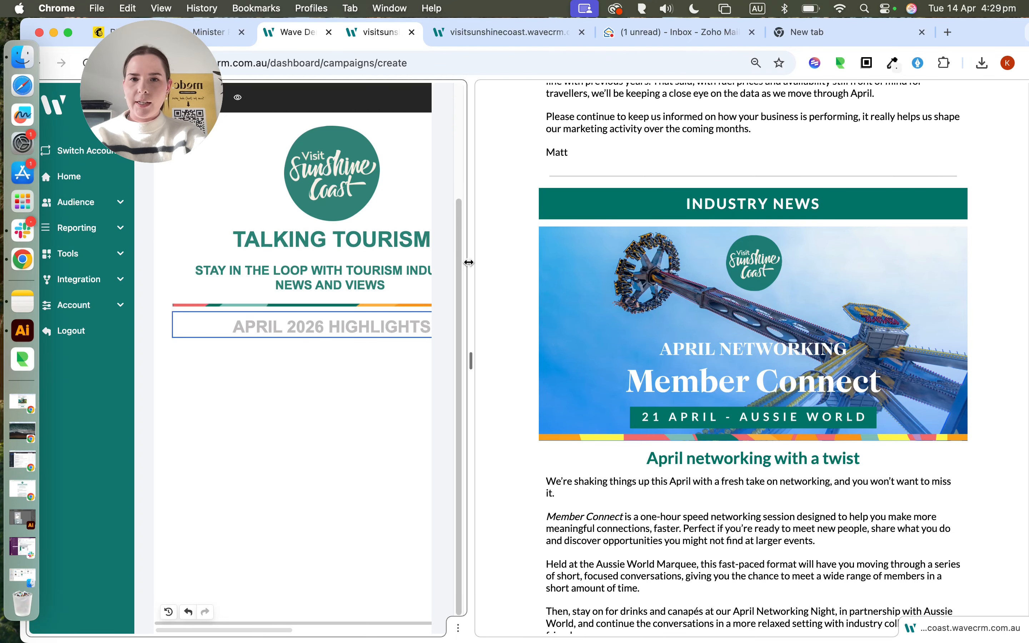
{"action": "left_click_drag", "start_coordinate": [470, 263], "coordinate": [689, 277]}
{"action": "left_click_drag", "start_coordinate": [708, 277], "coordinate": [825, 277]}
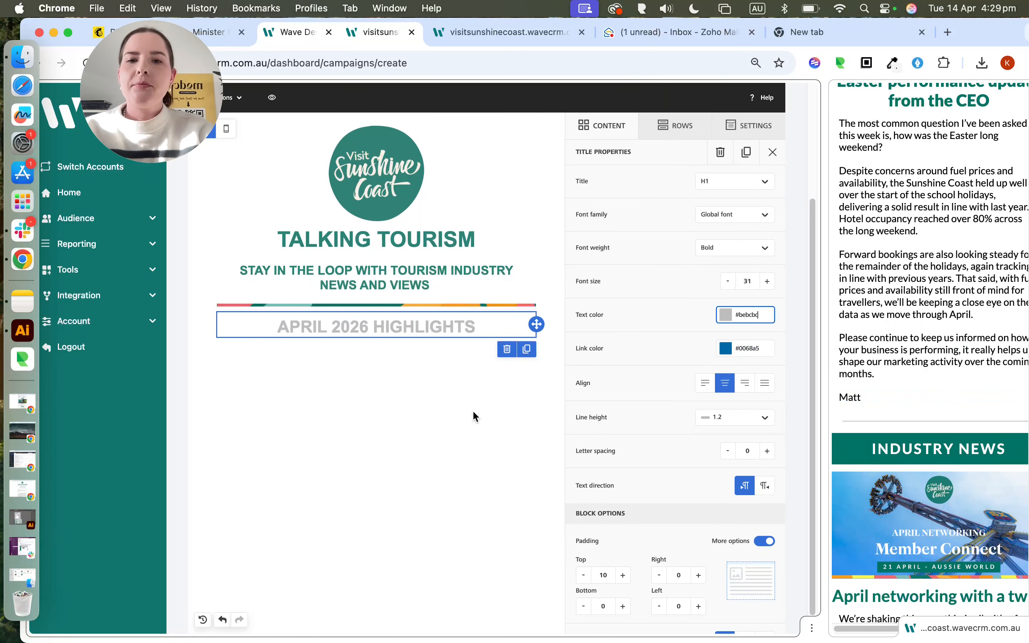
{"action": "left_click", "coordinate": [681, 125]}
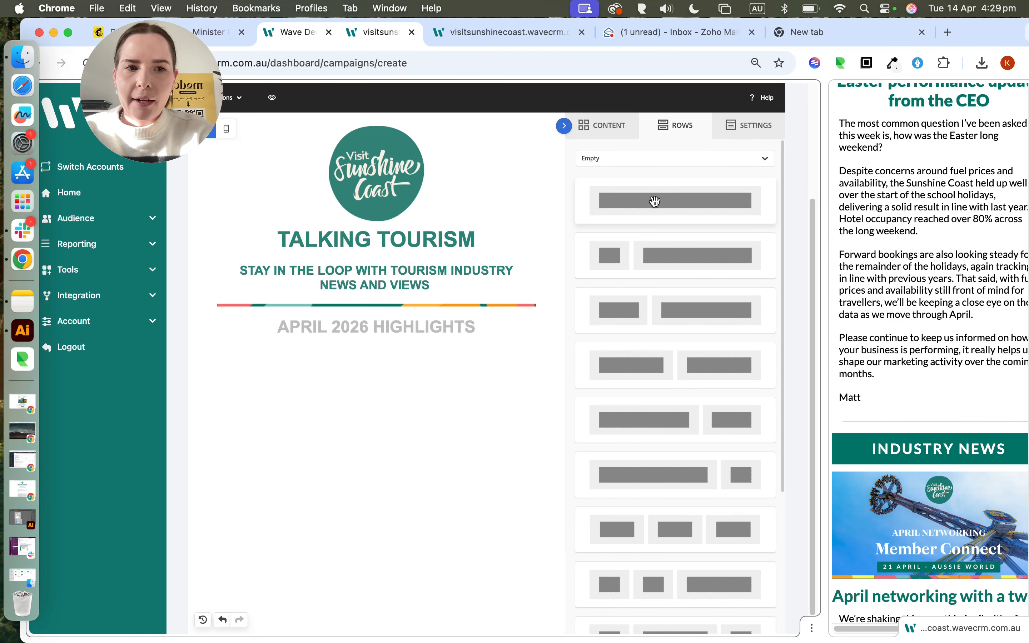
{"action": "left_click", "coordinate": [602, 131]}
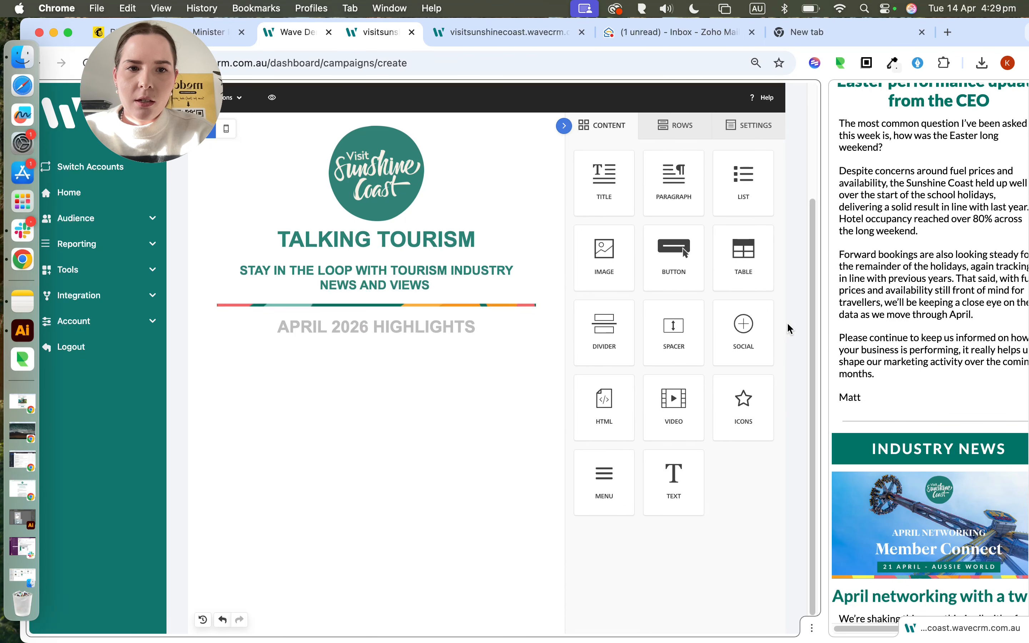
{"action": "left_click_drag", "start_coordinate": [604, 347], "coordinate": [401, 338]}
- Add a single-column row below the divider and place a title block in it
{"action": "left_click_drag", "start_coordinate": [828, 374], "coordinate": [703, 380]}
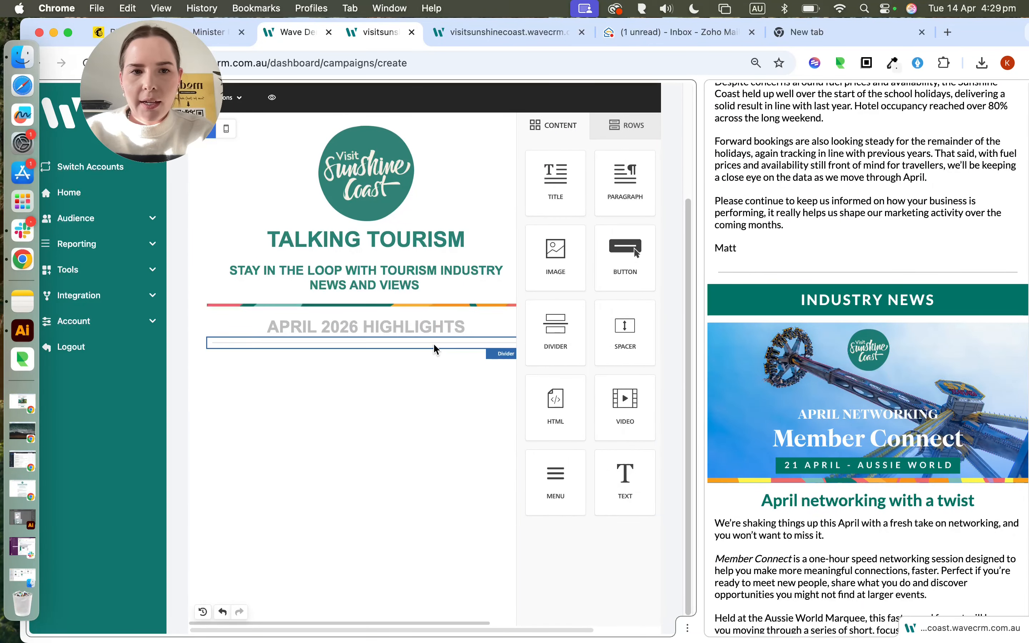
{"action": "left_click", "coordinate": [603, 129]}
{"action": "left_click_drag", "start_coordinate": [596, 200], "coordinate": [353, 353]}
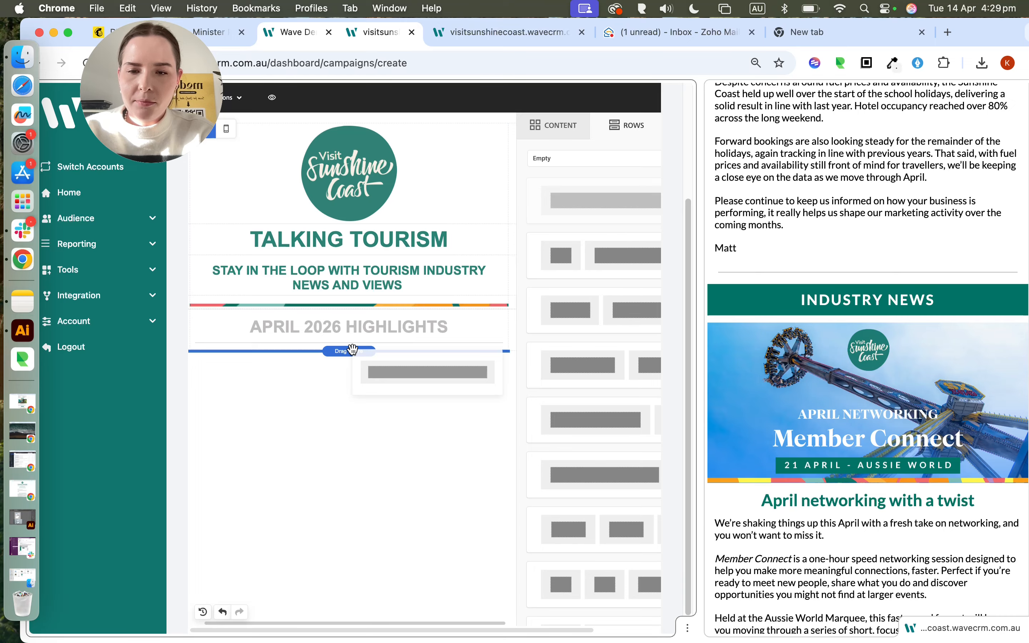
{"action": "left_click", "coordinate": [569, 129]}
{"action": "left_click_drag", "start_coordinate": [699, 188], "coordinate": [872, 188]}
{"action": "left_click_drag", "start_coordinate": [657, 183], "coordinate": [445, 361]}
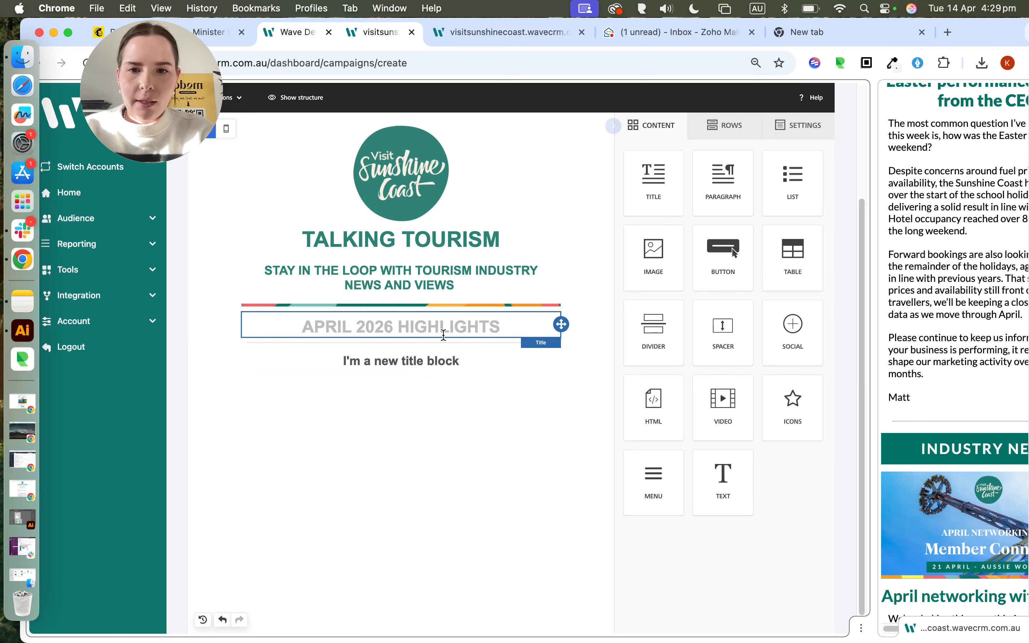
- Replace the placeholder text of the title block below the divider with "INDUSTRY NEWS"
{"action": "left_click", "coordinate": [439, 361]}
{"action": "triple_click", "coordinate": [442, 357]}
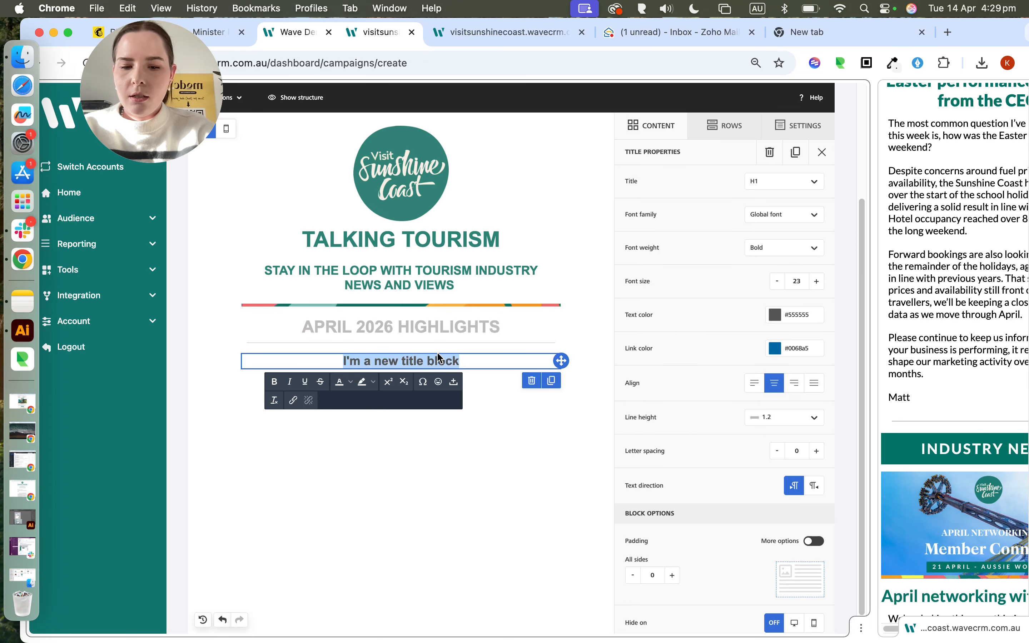
{"action": "type", "text": "INDUSTRY NEWS"}
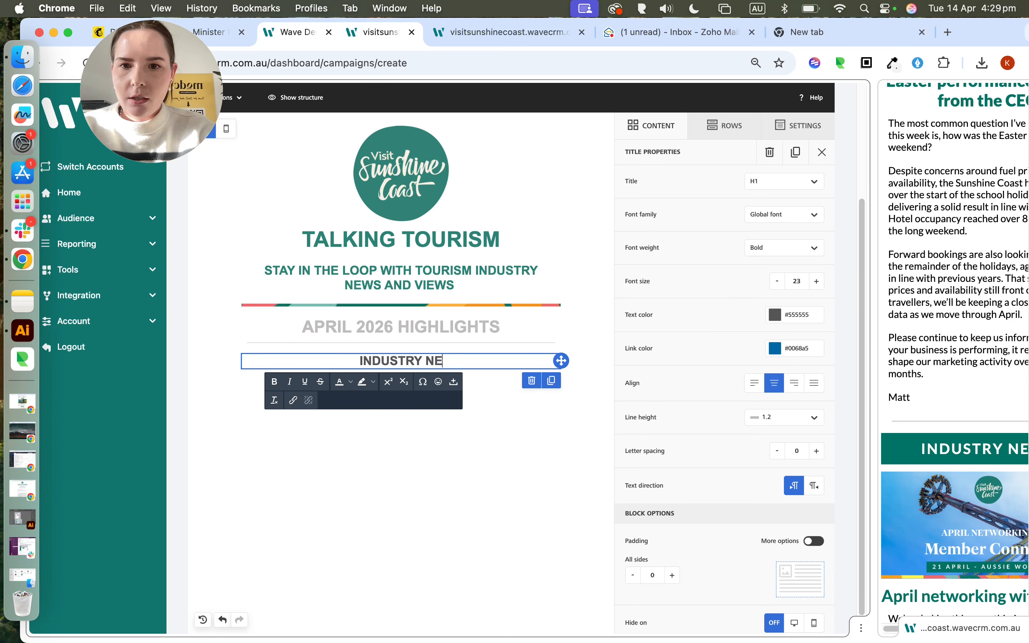
- Set the content area background color of the "INDUSTRY NEWS" row to the green #2c8376
{"action": "double_click", "coordinate": [377, 362]}
{"action": "left_click", "coordinate": [322, 457]}
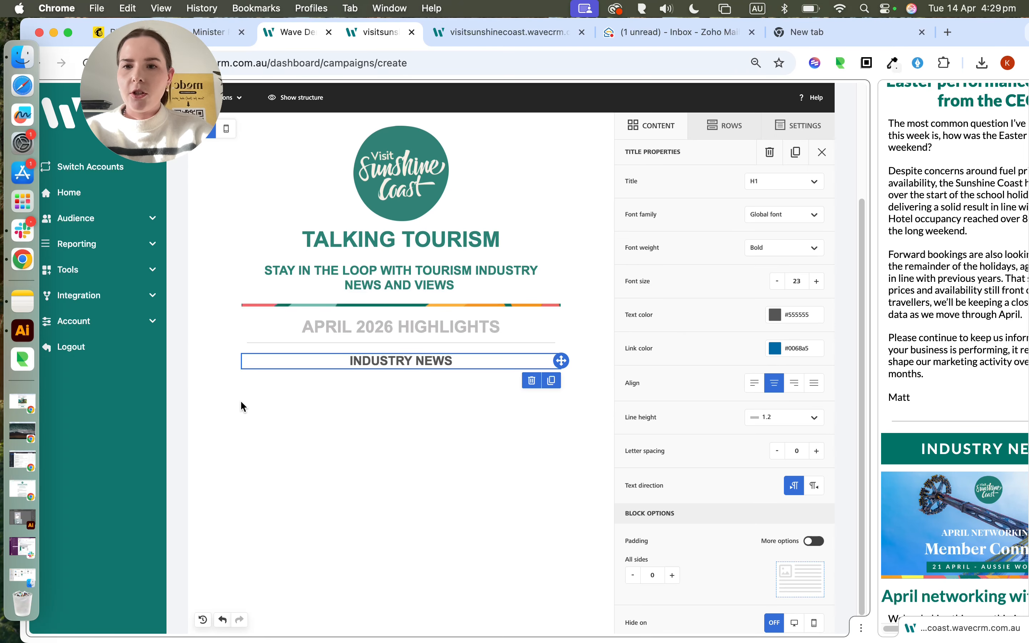
{"action": "left_click", "coordinate": [226, 364]}
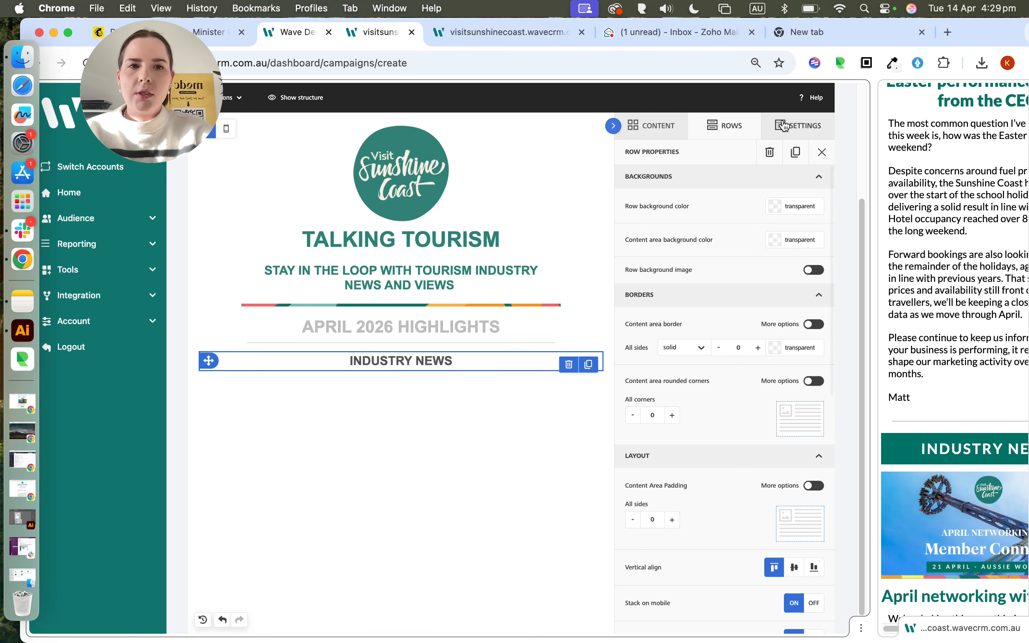
{"action": "left_click", "coordinate": [779, 243]}
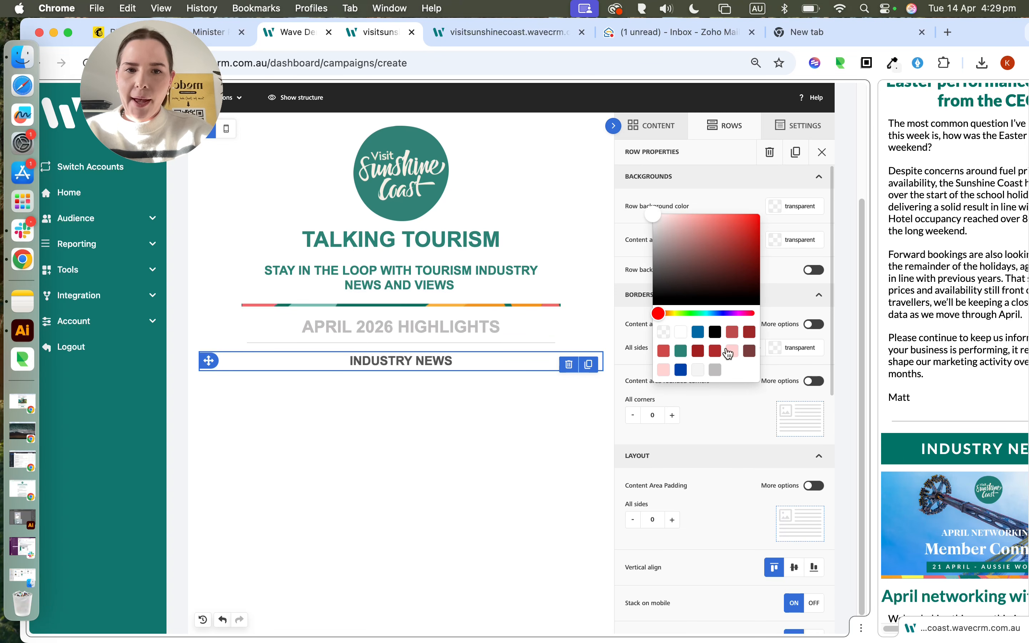
{"action": "left_click", "coordinate": [682, 354]}
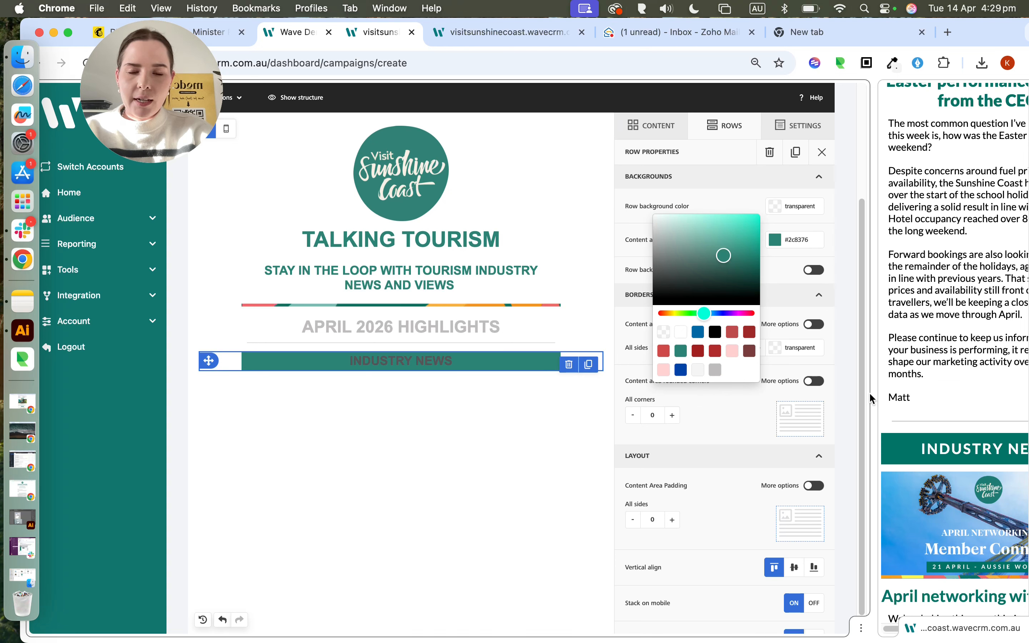
- Set the text color of the "INDUSTRY NEWS" title to white #ffffff
{"action": "left_click", "coordinate": [402, 459]}
{"action": "left_click", "coordinate": [400, 179]}
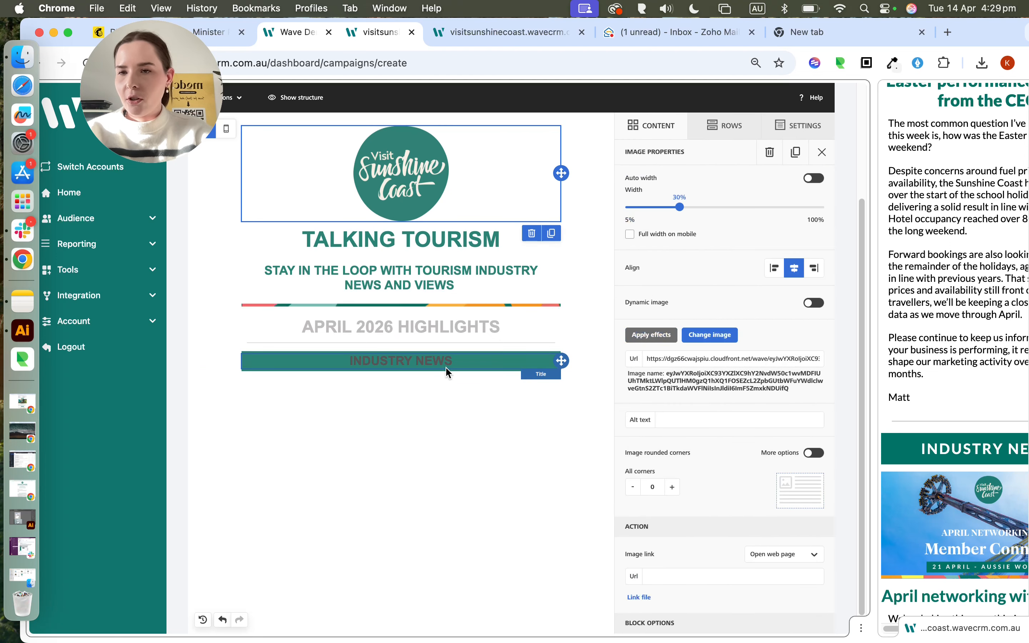
{"action": "left_click", "coordinate": [421, 362]}
{"action": "triple_click", "coordinate": [421, 362]}
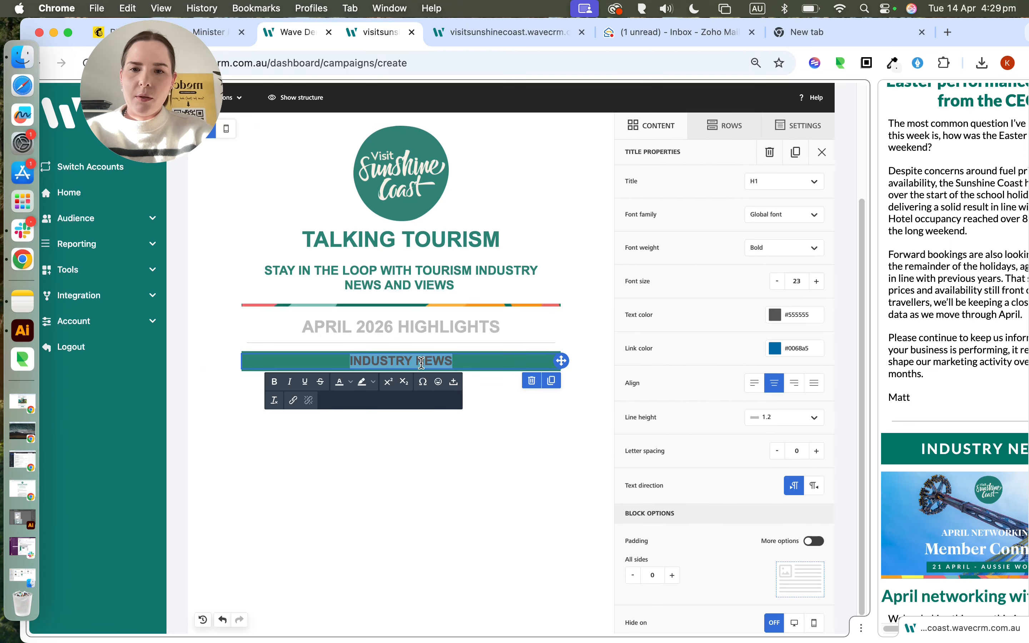
{"action": "left_click", "coordinate": [785, 317]}
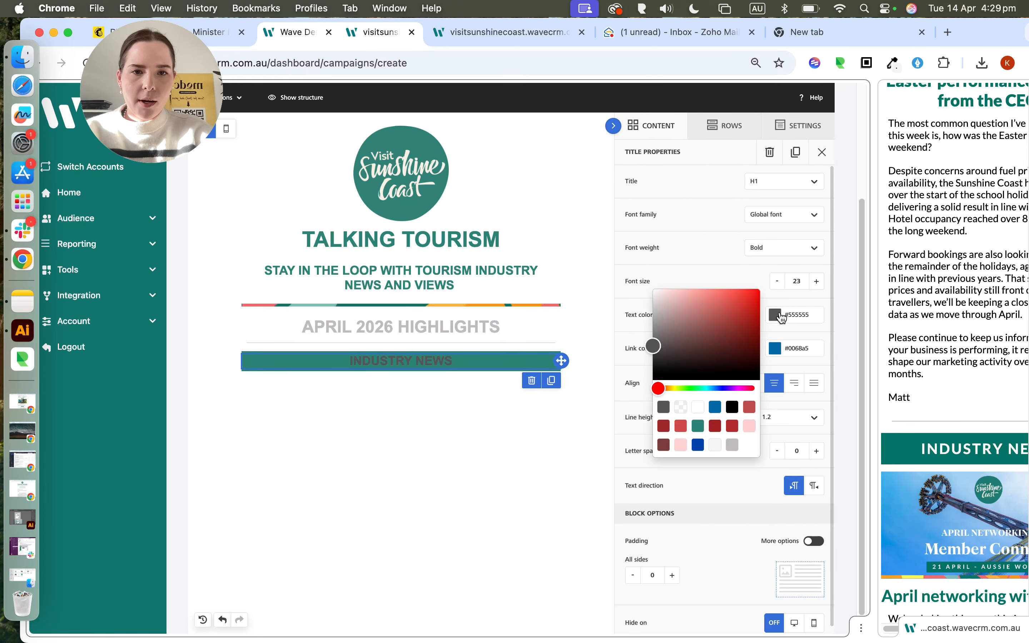
{"action": "left_click_drag", "start_coordinate": [703, 324], "coordinate": [593, 257]}
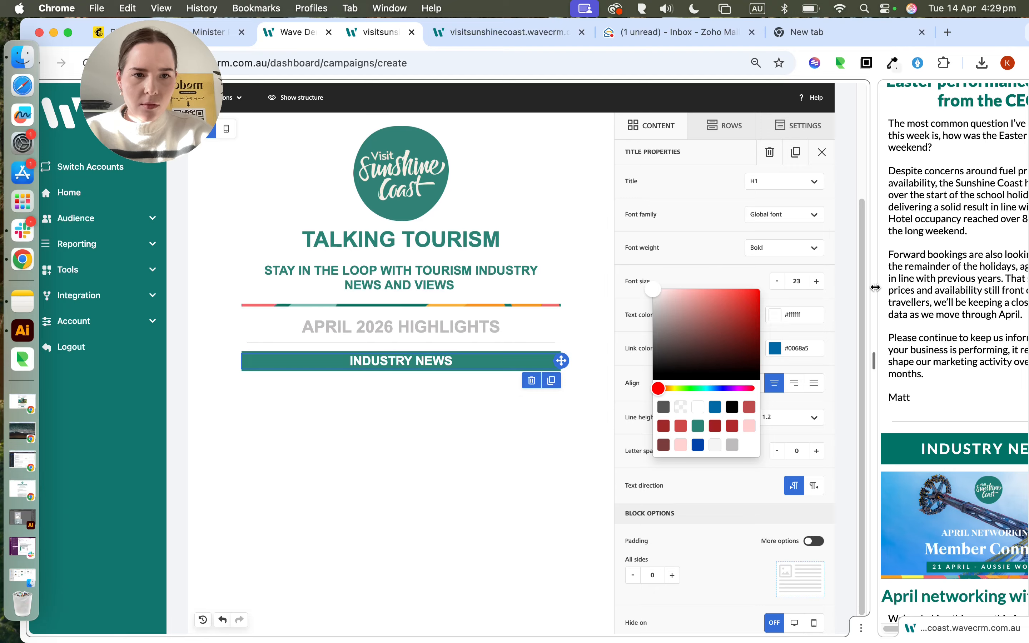
- Check the reference's Industry News banner and add an empty single-column row below the "INDUSTRY NEWS" title
{"action": "left_click_drag", "start_coordinate": [873, 289], "coordinate": [564, 310]}
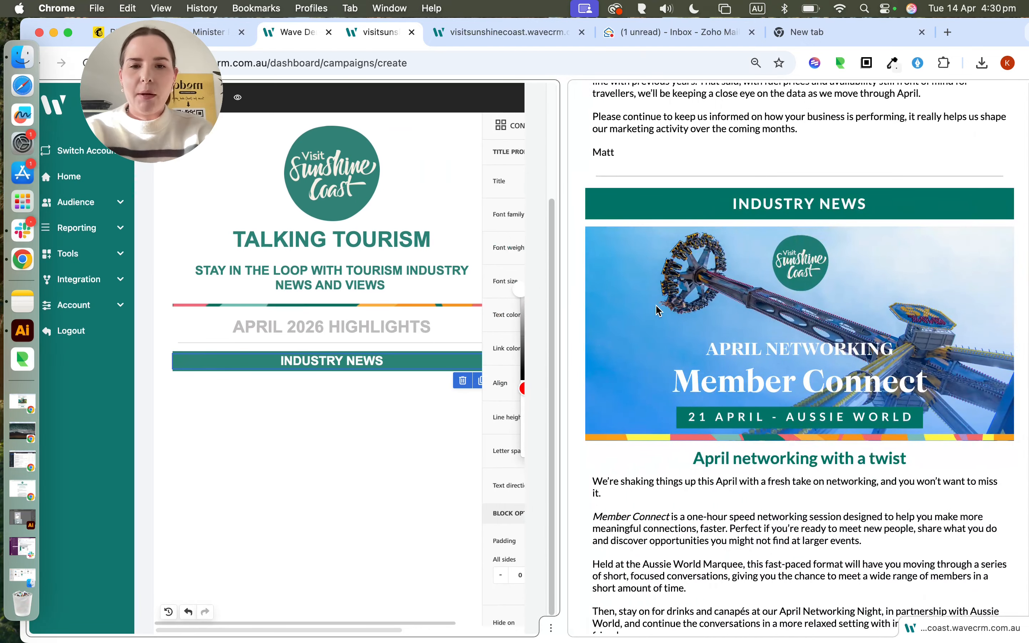
{"action": "left_click_drag", "start_coordinate": [567, 233], "coordinate": [877, 221]}
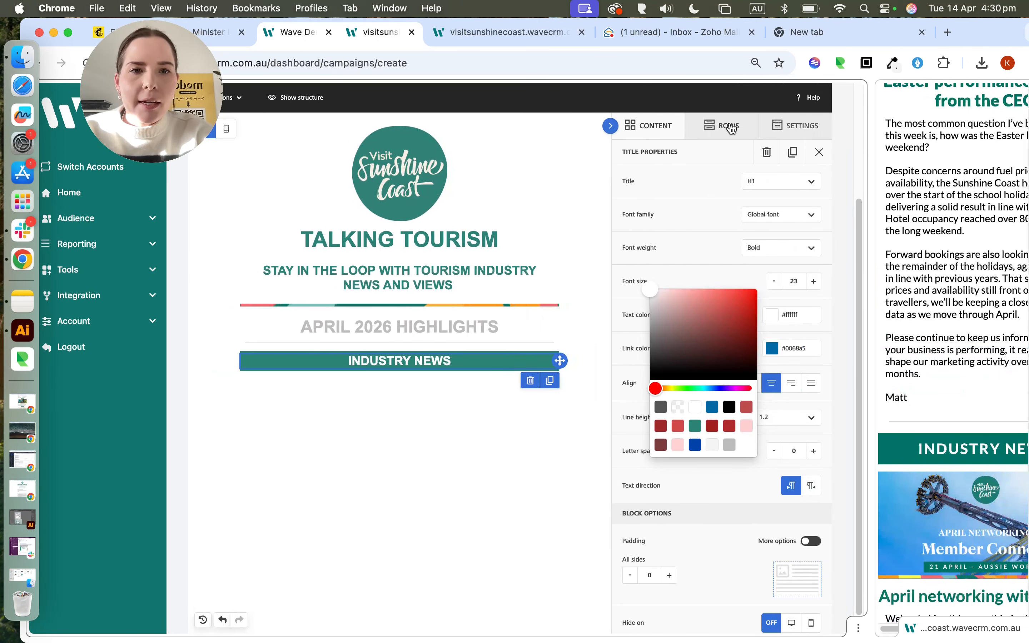
{"action": "left_click", "coordinate": [731, 127]}
{"action": "left_click", "coordinate": [660, 126]}
{"action": "mouse_move", "coordinate": [646, 280]}
{"action": "left_mouse_down"}
{"action": "mouse_move", "coordinate": [387, 445]}
{"action": "mouse_move", "coordinate": [373, 378]}
{"action": "mouse_move", "coordinate": [382, 371]}
{"action": "mouse_move", "coordinate": [698, 297]}
{"action": "left_mouse_up"}
{"action": "left_click", "coordinate": [731, 127]}
{"action": "left_click_drag", "start_coordinate": [695, 192], "coordinate": [501, 304]}
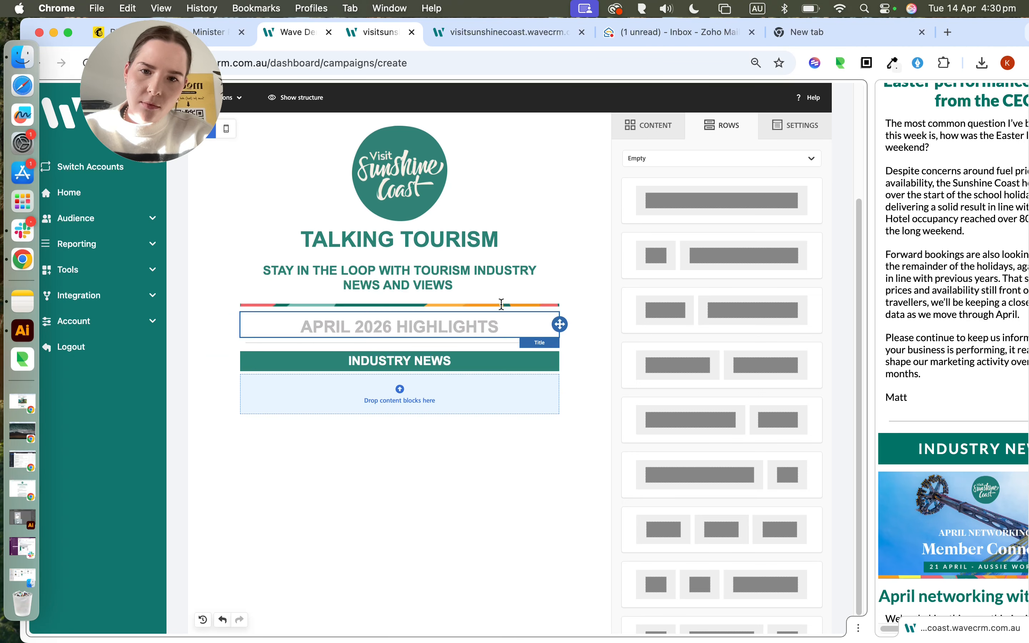
- Place an image block in the new row and insert the picture "April Networking (1).png" from the Sunshine Coast folder
{"action": "left_click", "coordinate": [664, 128]}
{"action": "left_click_drag", "start_coordinate": [657, 268], "coordinate": [451, 404]}
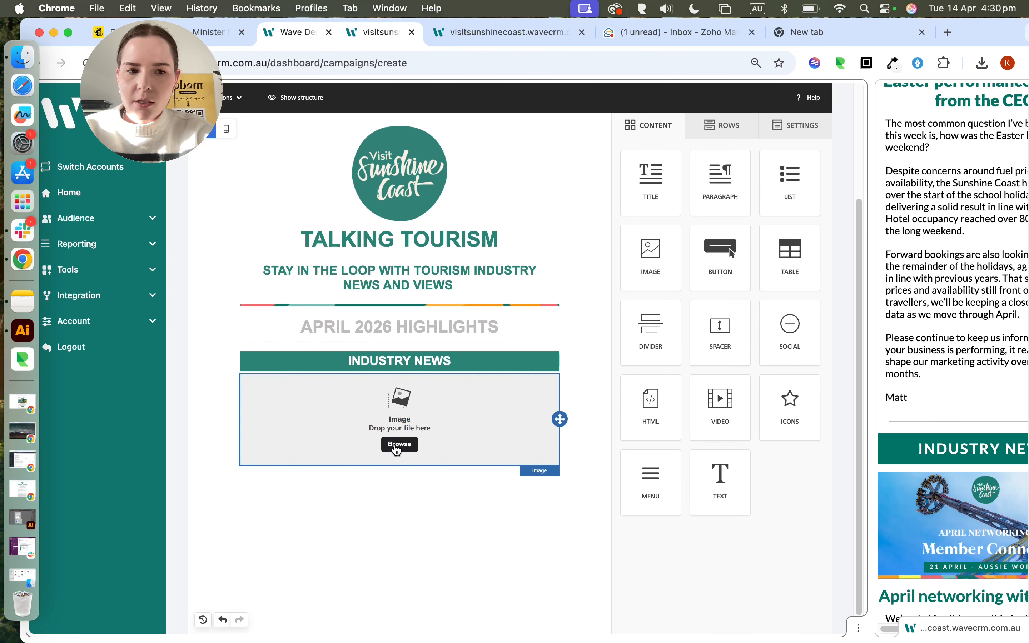
{"action": "left_click", "coordinate": [398, 445]}
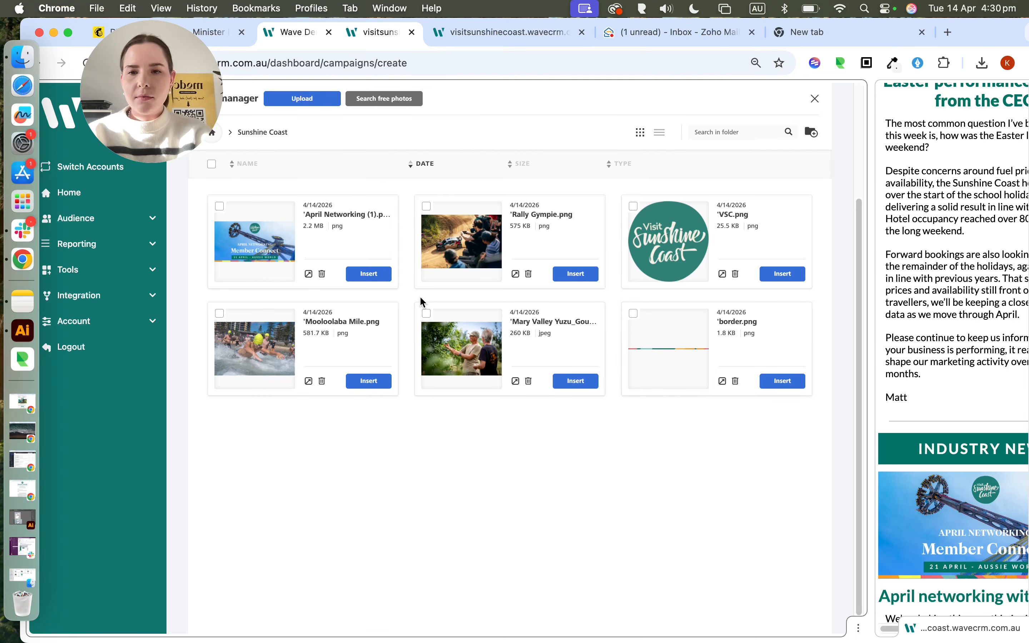
{"action": "left_click", "coordinate": [373, 273]}
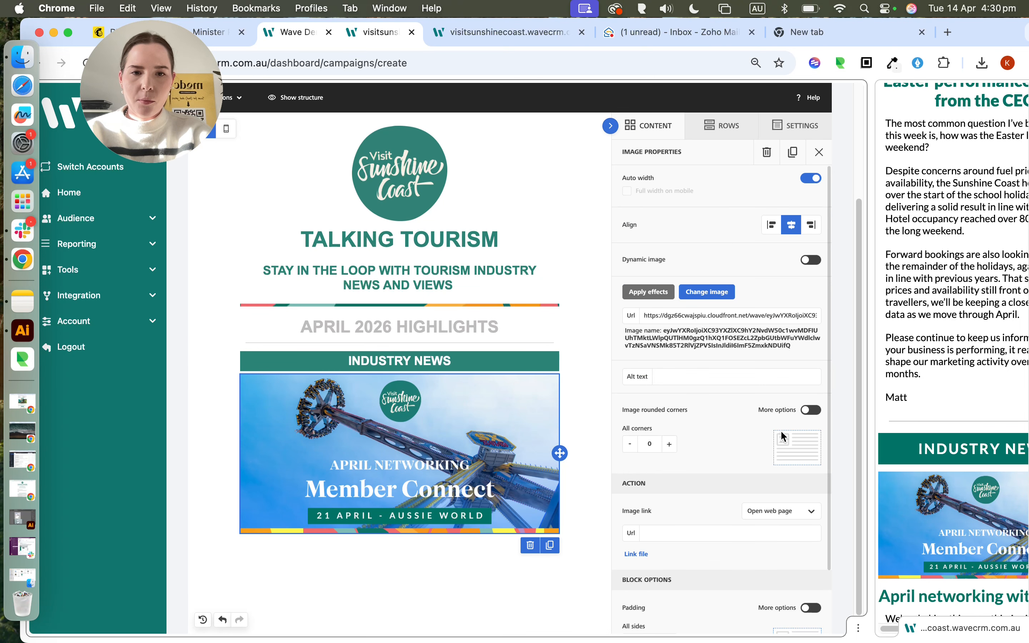
- Turn on per-side padding for the Member Connect image and increase its top padding
{"action": "scroll", "coordinate": [781, 431], "scroll_direction": "down", "scroll_amount": 3}
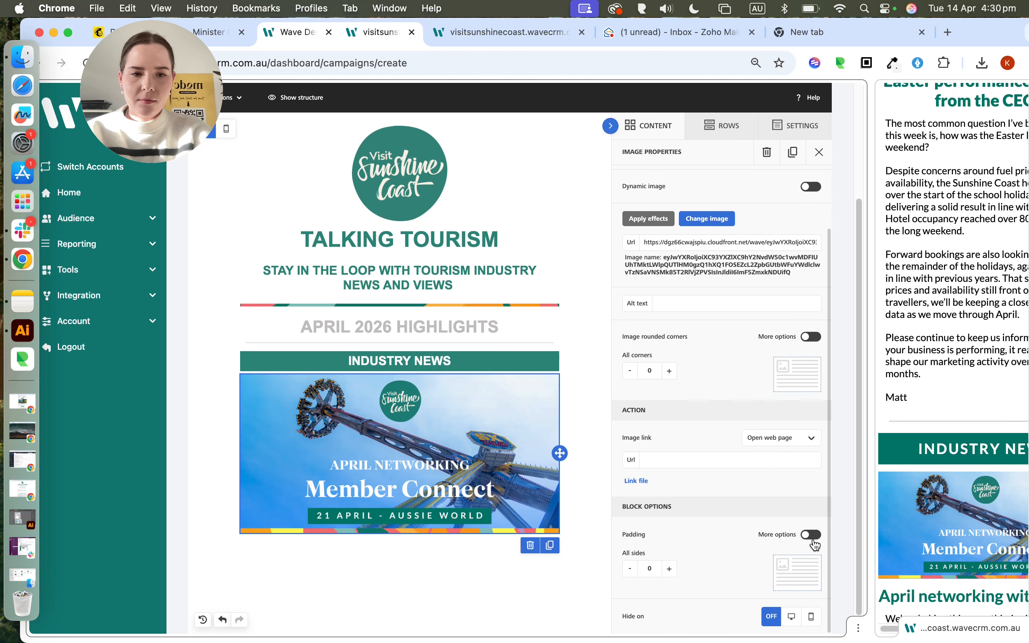
{"action": "left_click", "coordinate": [811, 535]}
{"action": "scroll", "coordinate": [680, 559], "scroll_direction": "down", "scroll_amount": 1}
{"action": "left_click", "coordinate": [671, 553]}
{"action": "left_click", "coordinate": [671, 553]}
{"action": "left_click", "coordinate": [400, 285]}
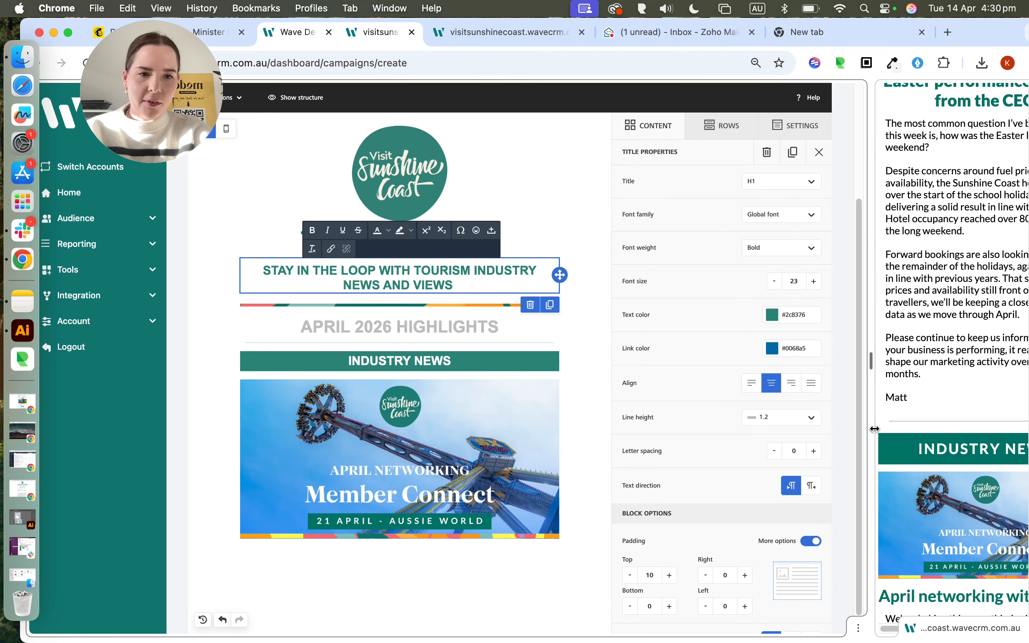
- Review the reference newsletter's April networking section and copy its heading "April networking with a twist"
{"action": "left_click_drag", "start_coordinate": [872, 428], "coordinate": [529, 427]}
{"action": "scroll", "coordinate": [722, 385], "scroll_direction": "down", "scroll_amount": 5}
{"action": "scroll", "coordinate": [722, 385], "scroll_direction": "down", "scroll_amount": 3}
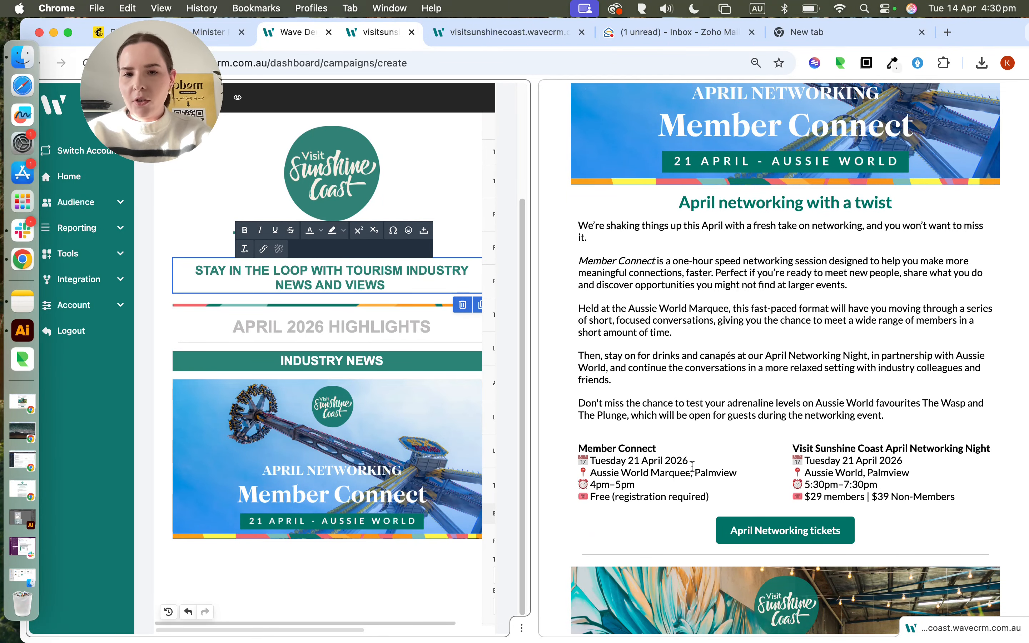
{"action": "triple_click", "coordinate": [663, 463]}
{"action": "left_click", "coordinate": [823, 449]}
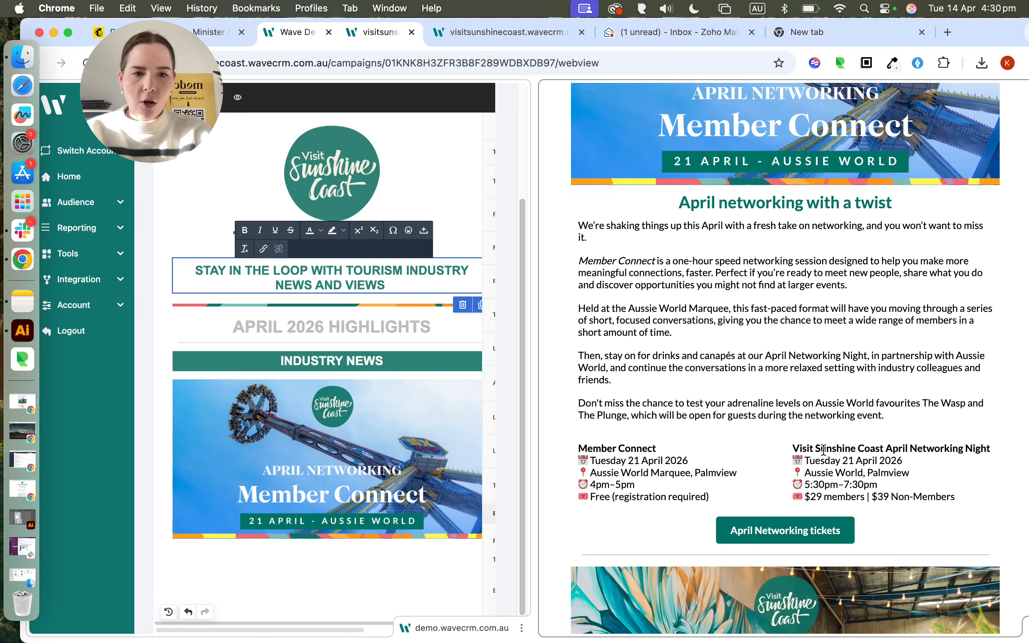
{"action": "scroll", "coordinate": [808, 417], "scroll_direction": "down", "scroll_amount": 1}
{"action": "left_click_drag", "start_coordinate": [685, 208], "coordinate": [883, 203]}
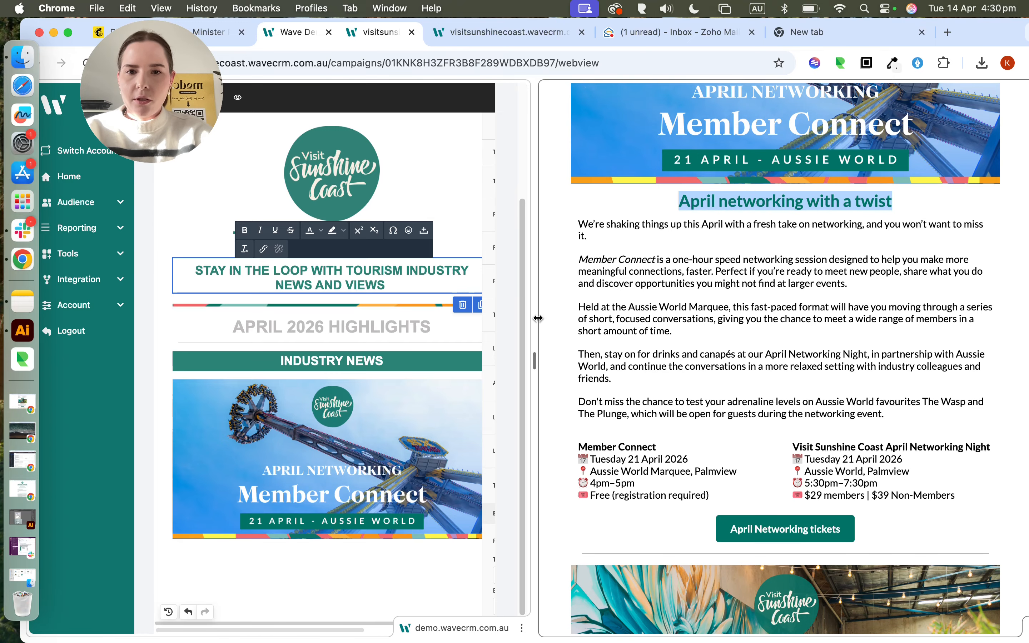
- Add a single-column row below the Member Connect image and place a title block in it
{"action": "left_click_drag", "start_coordinate": [538, 320], "coordinate": [692, 320]}
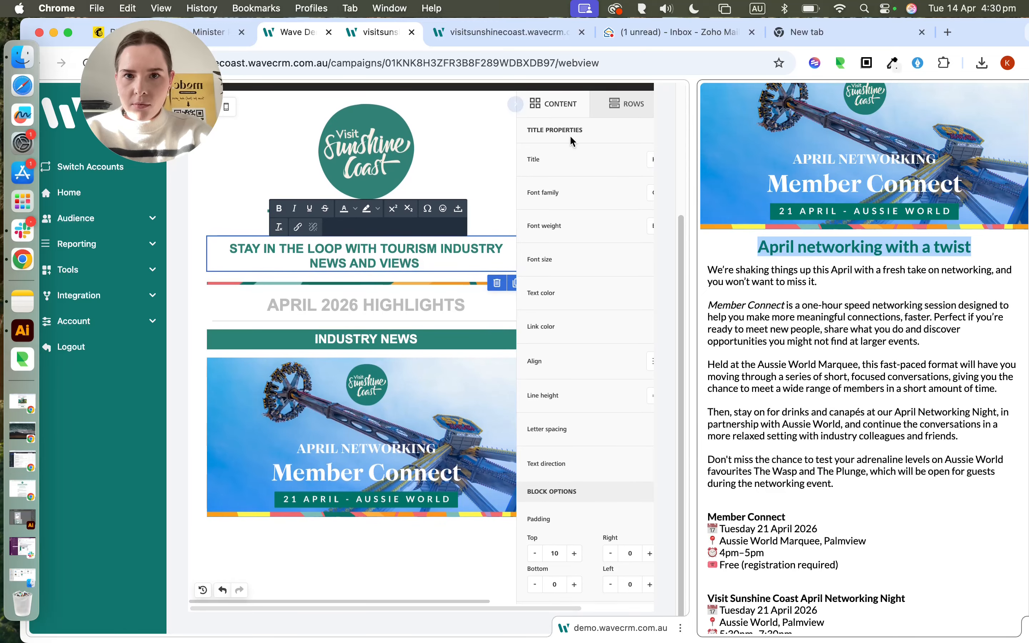
{"action": "left_click", "coordinate": [593, 103]}
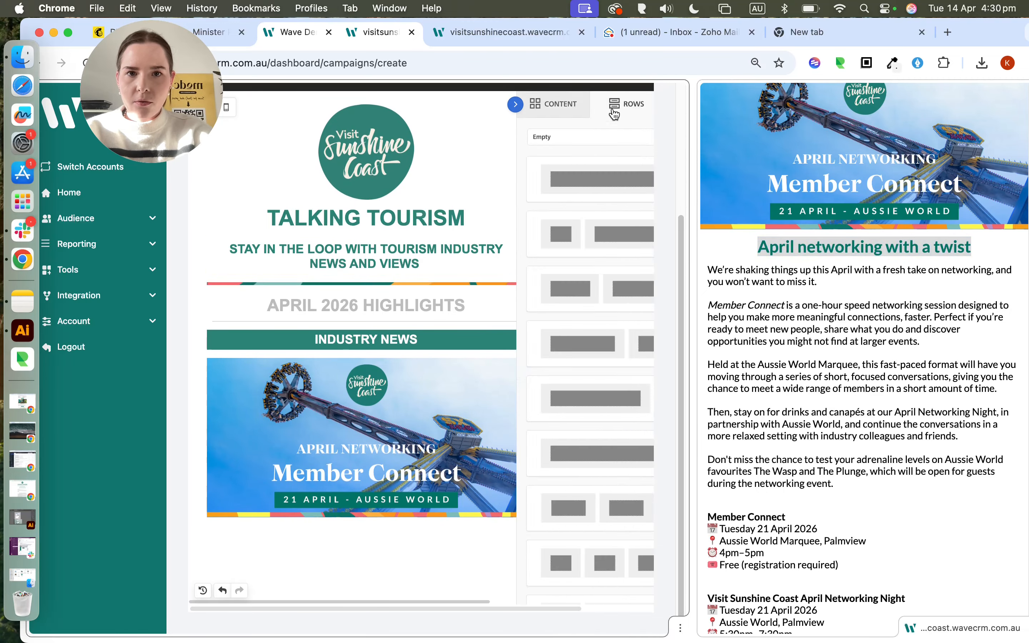
{"action": "left_click_drag", "start_coordinate": [634, 188], "coordinate": [316, 518]}
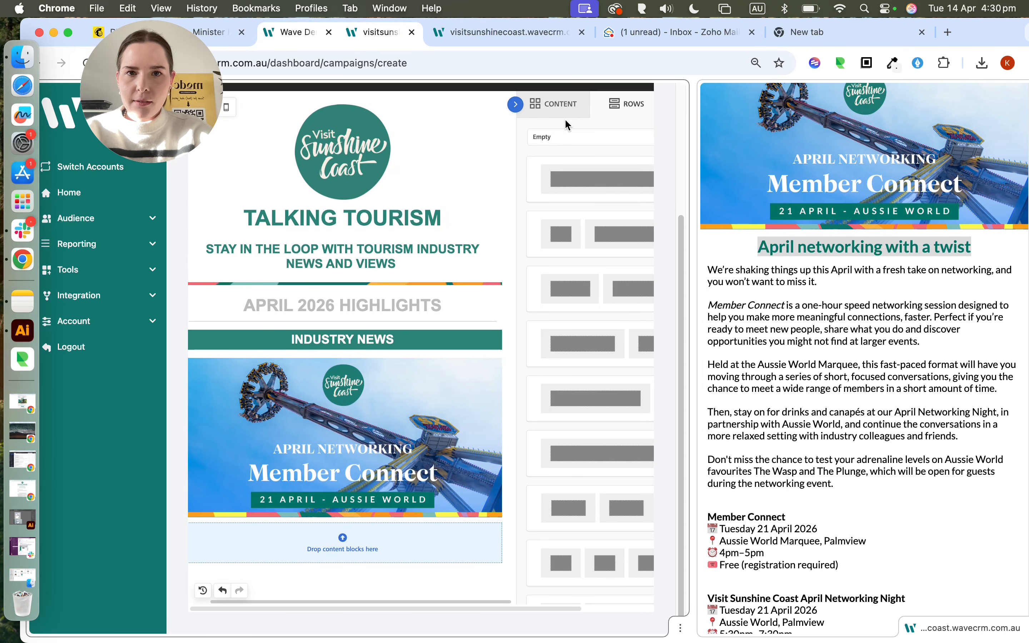
{"action": "left_click", "coordinate": [558, 105]}
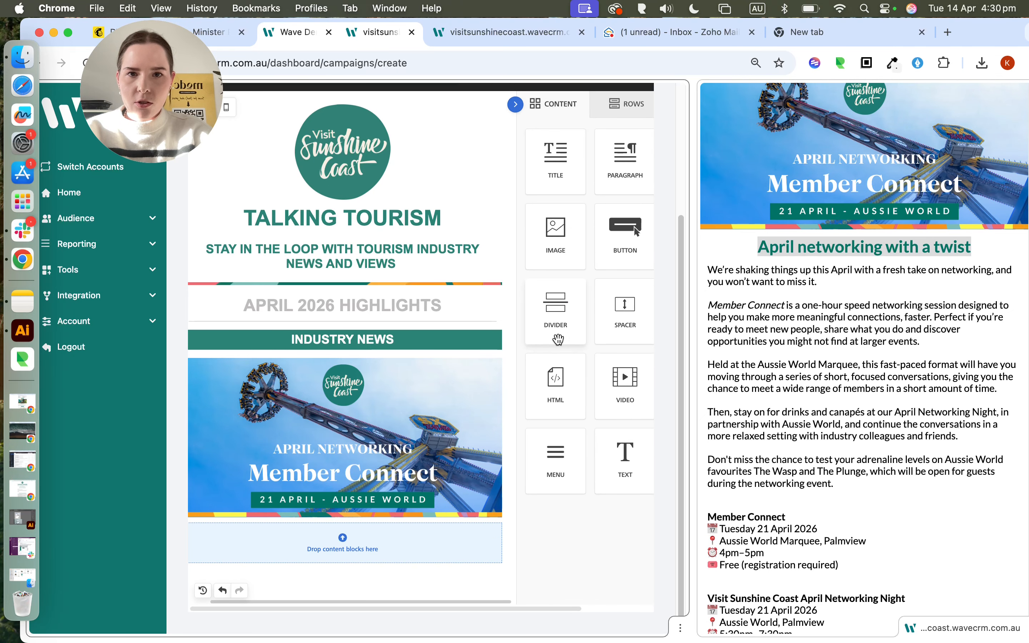
{"action": "left_click_drag", "start_coordinate": [540, 151], "coordinate": [364, 539]}
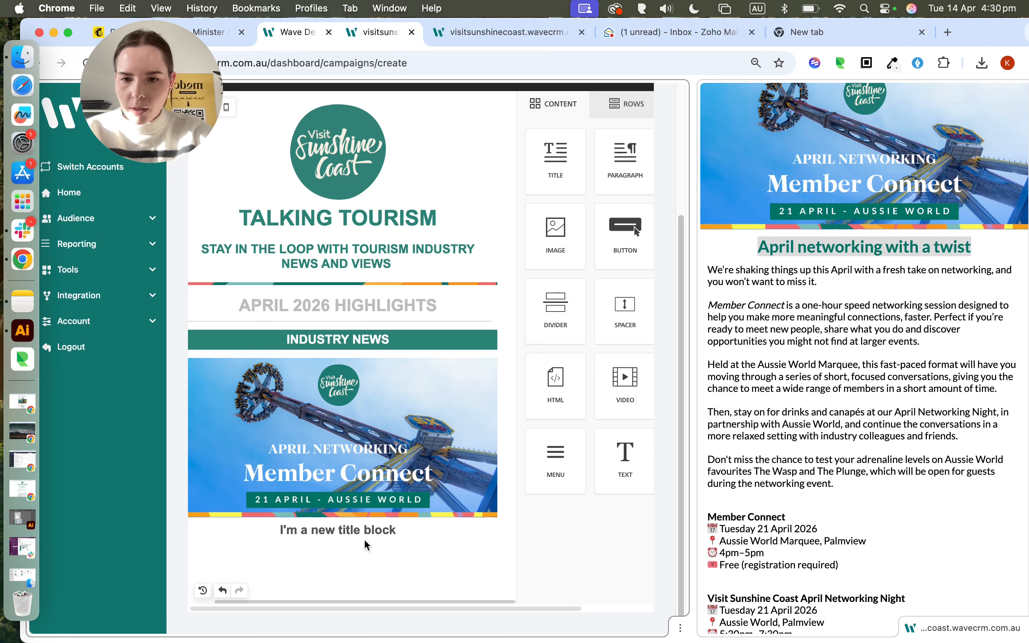
- Replace the placeholder text of the title block below the image with "April networking with a twist"
{"action": "left_click", "coordinate": [368, 525]}
{"action": "key", "text": "super+a"}
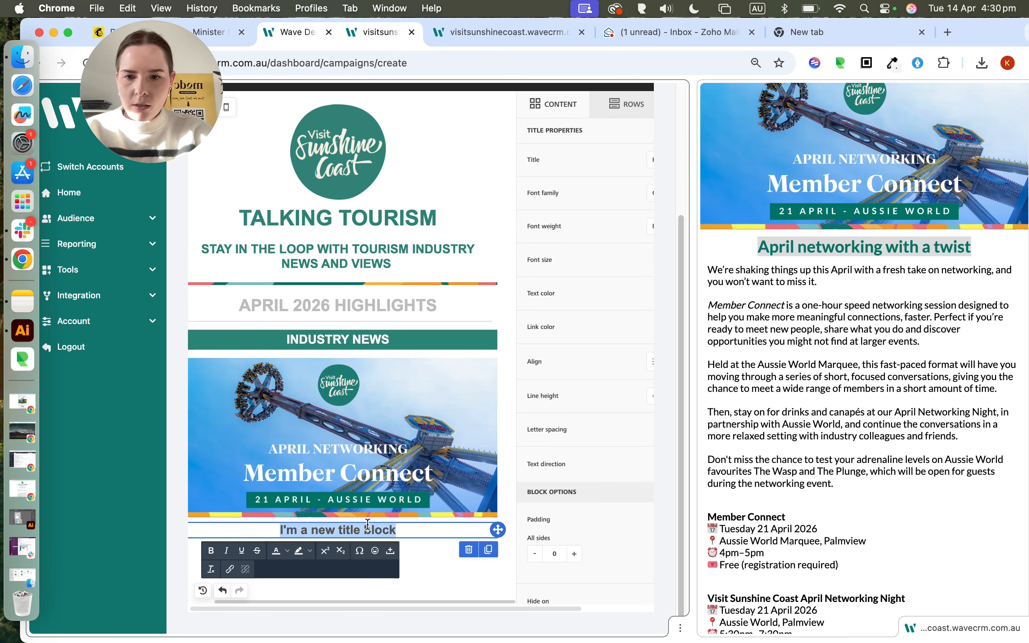
{"action": "type", "text": "April networking with a twist"}
{"action": "key", "text": "super+a"}
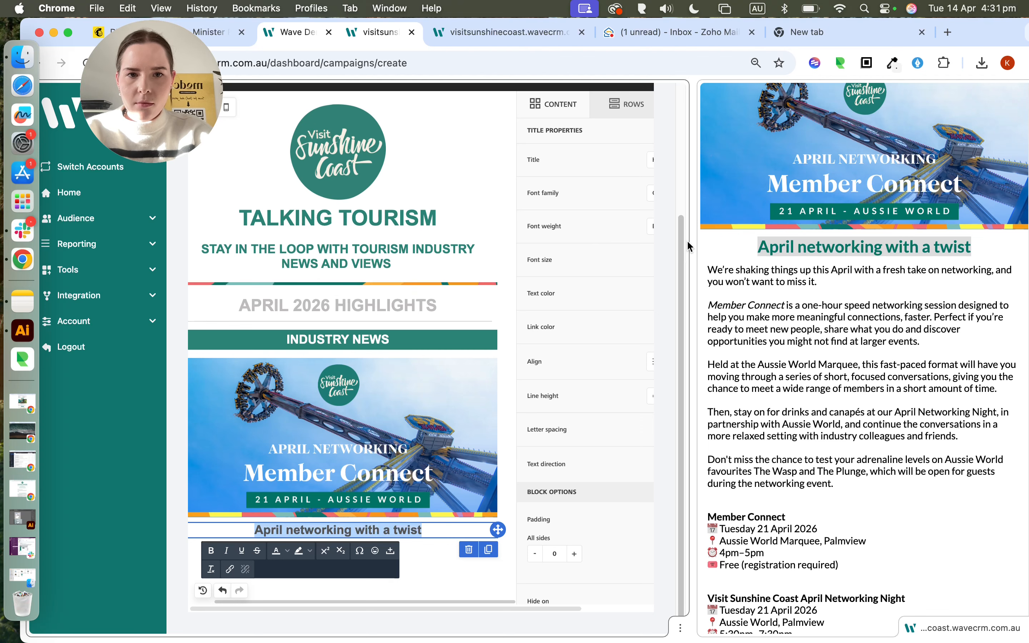
- Set the text color of the "April networking with a twist" title to the green #2c8376
{"action": "left_click_drag", "start_coordinate": [692, 242], "coordinate": [907, 241]}
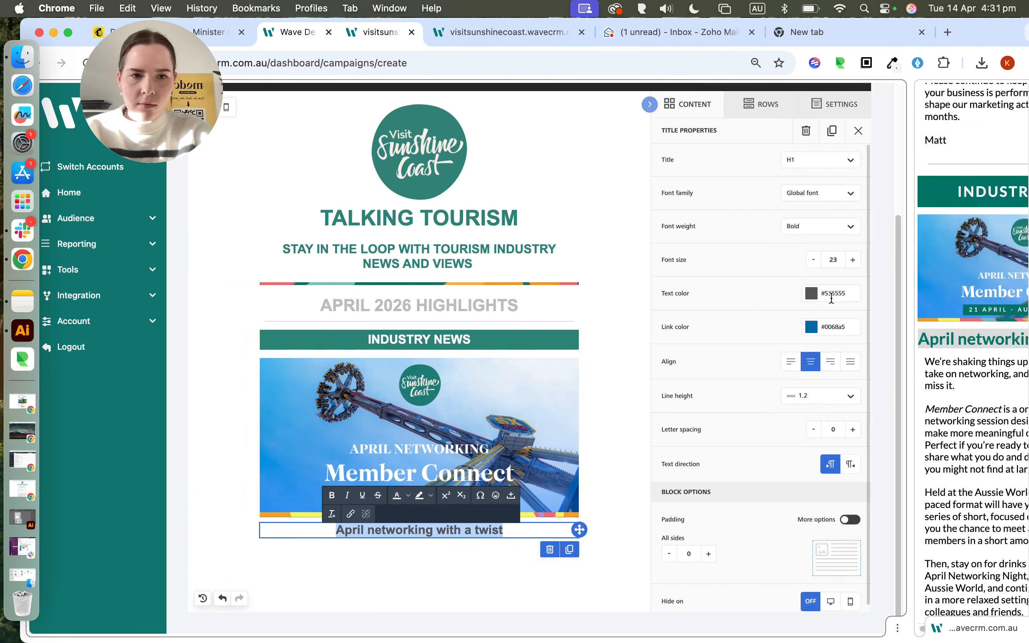
{"action": "left_click", "coordinate": [812, 297]}
{"action": "left_click", "coordinate": [728, 408]}
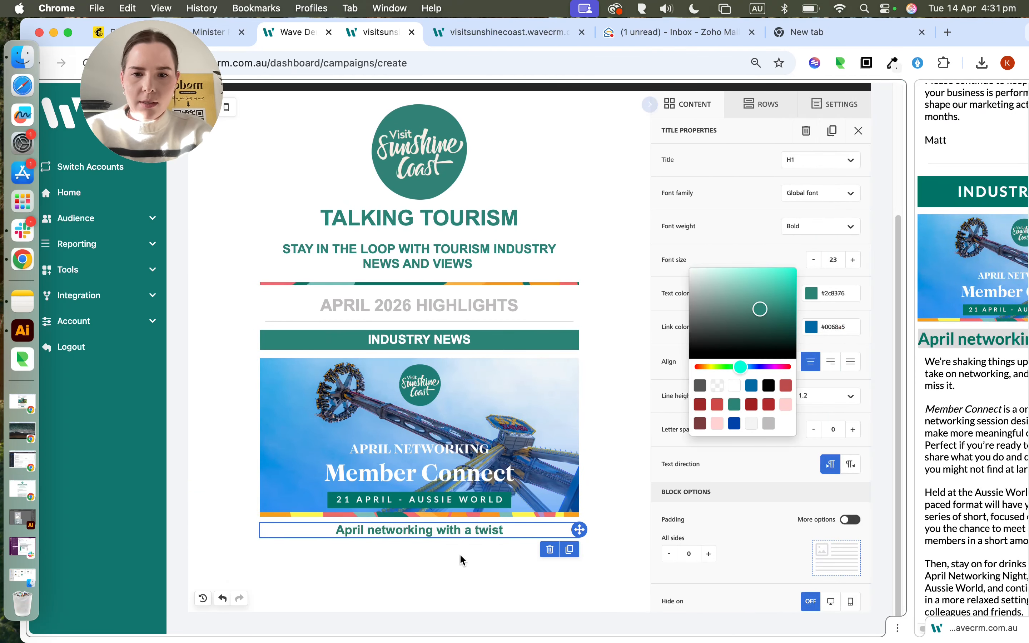
- Copy the reference's body paragraphs from "We're shaking things up this April" to "during the networking event."
{"action": "left_click_drag", "start_coordinate": [912, 354], "coordinate": [489, 367]}
{"action": "left_click_drag", "start_coordinate": [559, 221], "coordinate": [888, 416]}
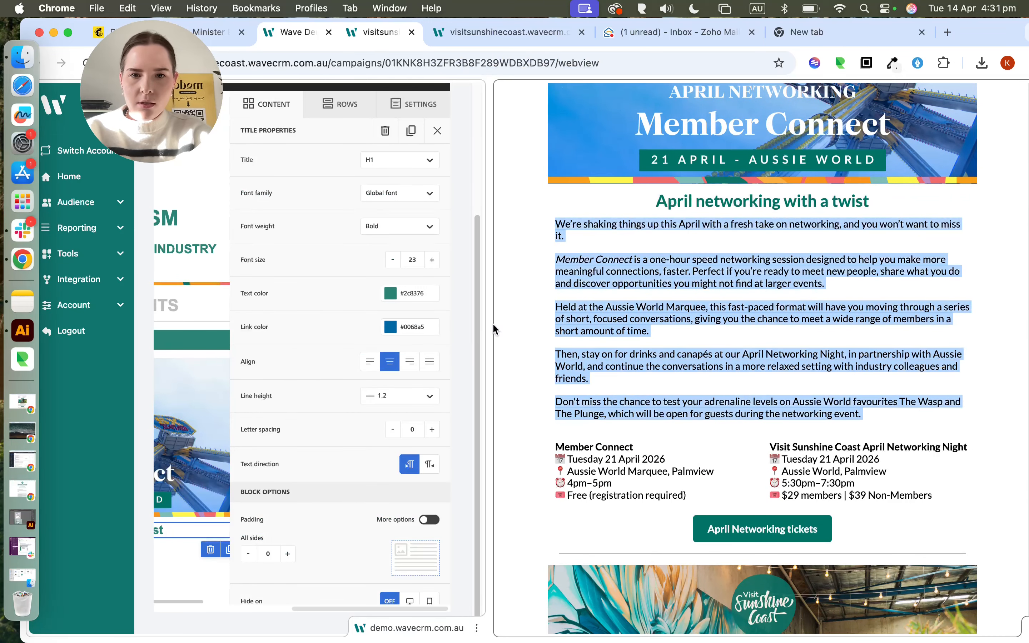
{"action": "left_click_drag", "start_coordinate": [489, 325], "coordinate": [567, 338]}
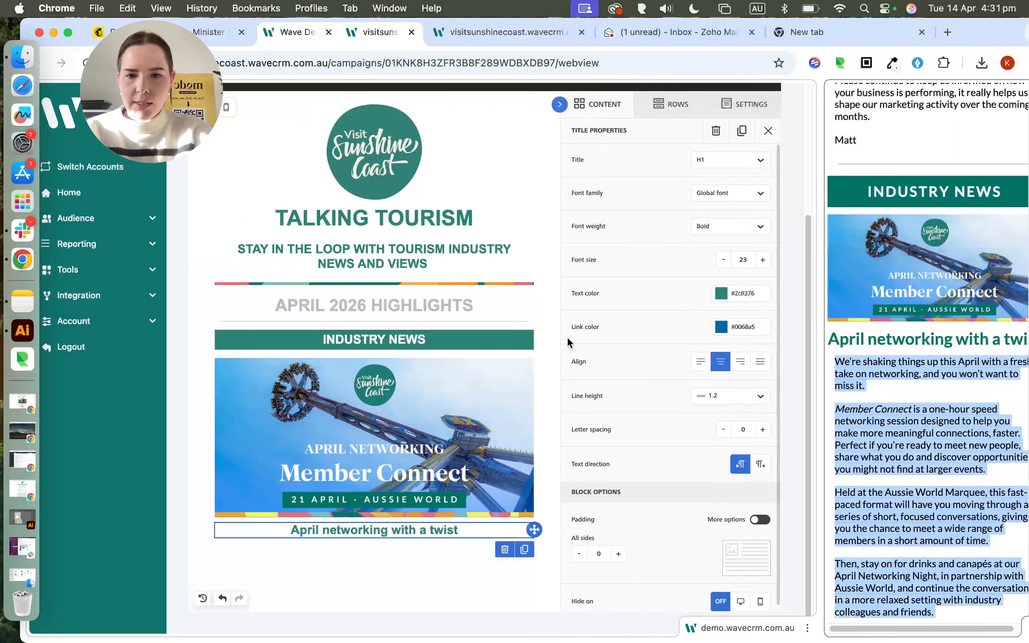
- Add a single-column row below the "April networking with a twist" title and place a text block in it
{"action": "left_click", "coordinate": [677, 104]}
{"action": "left_click_drag", "start_coordinate": [650, 174], "coordinate": [404, 537]}
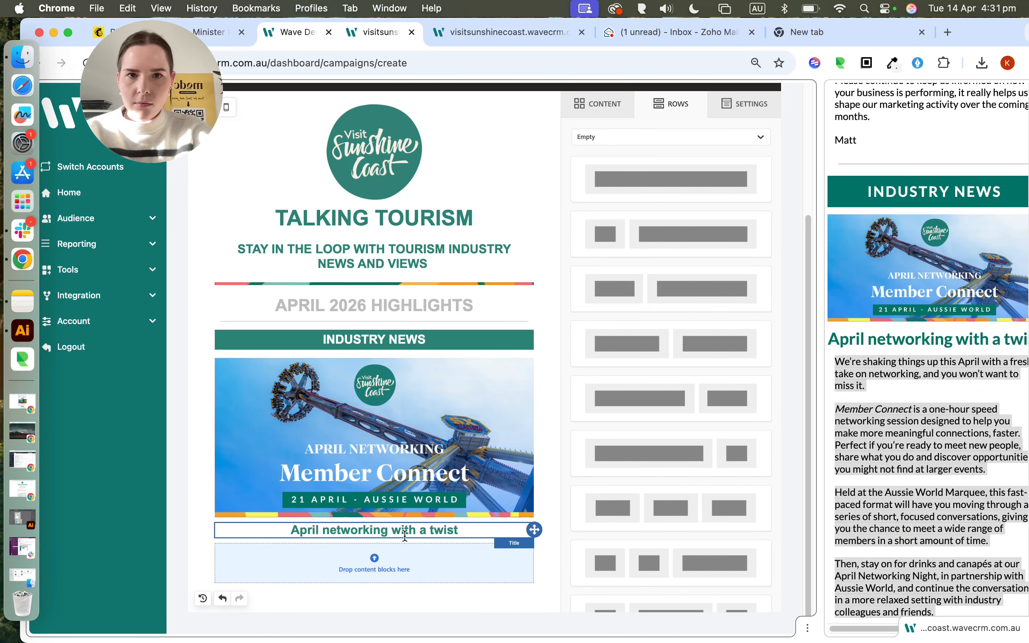
{"action": "left_click", "coordinate": [600, 112]}
{"action": "left_click_drag", "start_coordinate": [671, 487], "coordinate": [380, 563]}
- Replace the new text block's placeholder with the copied April networking paragraphs
{"action": "left_click", "coordinate": [369, 551]}
{"action": "key", "text": "super+a"}
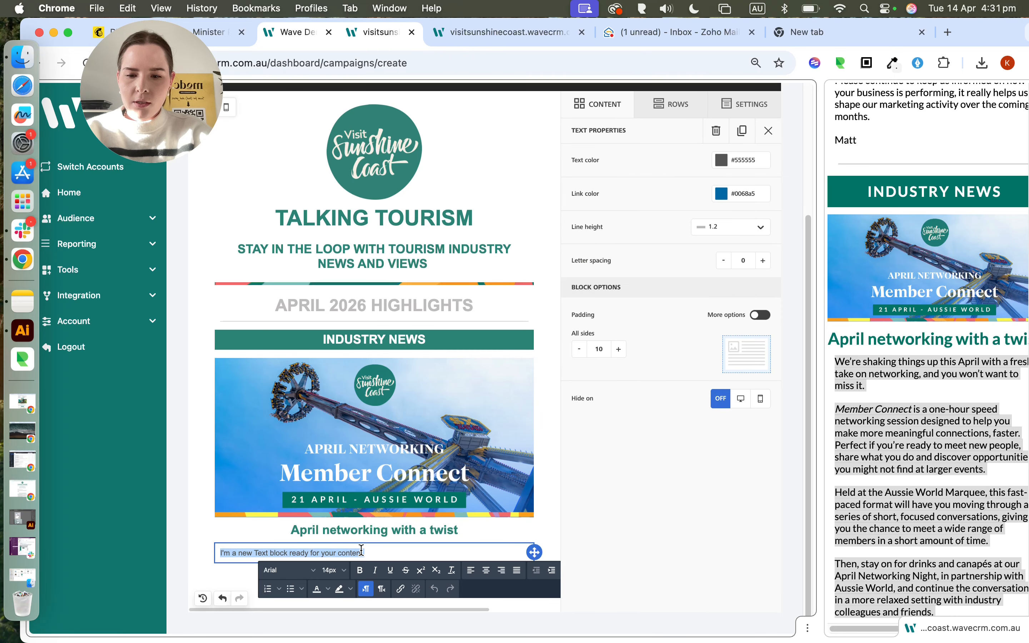
{"action": "key", "text": "super+v"}
{"action": "scroll", "coordinate": [340, 446], "scroll_direction": "down", "scroll_amount": 3}
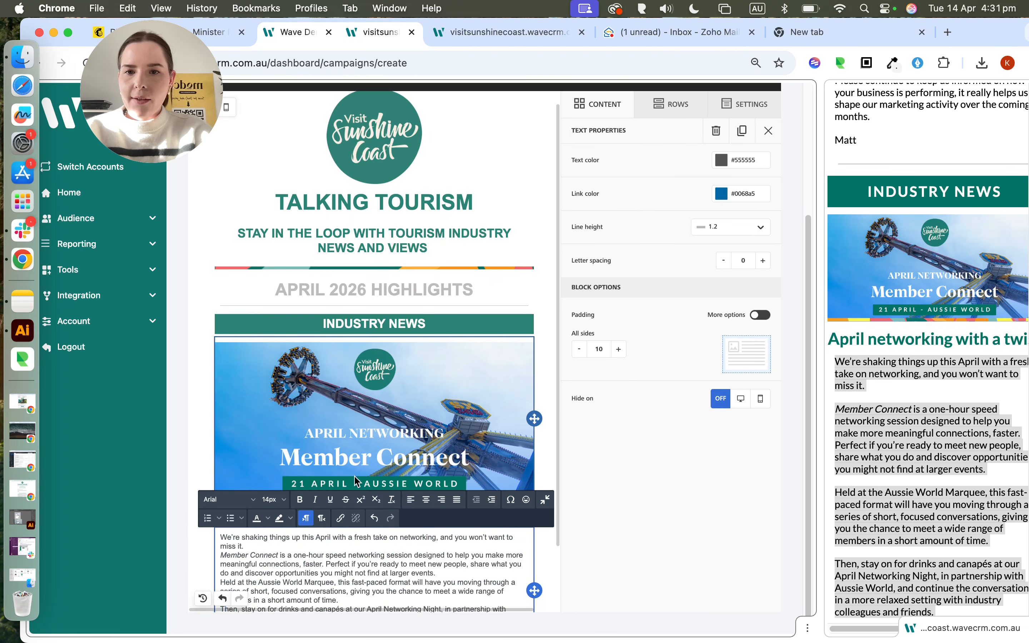
- Left-align the "April networking with a twist" title
{"action": "left_click", "coordinate": [300, 356]}
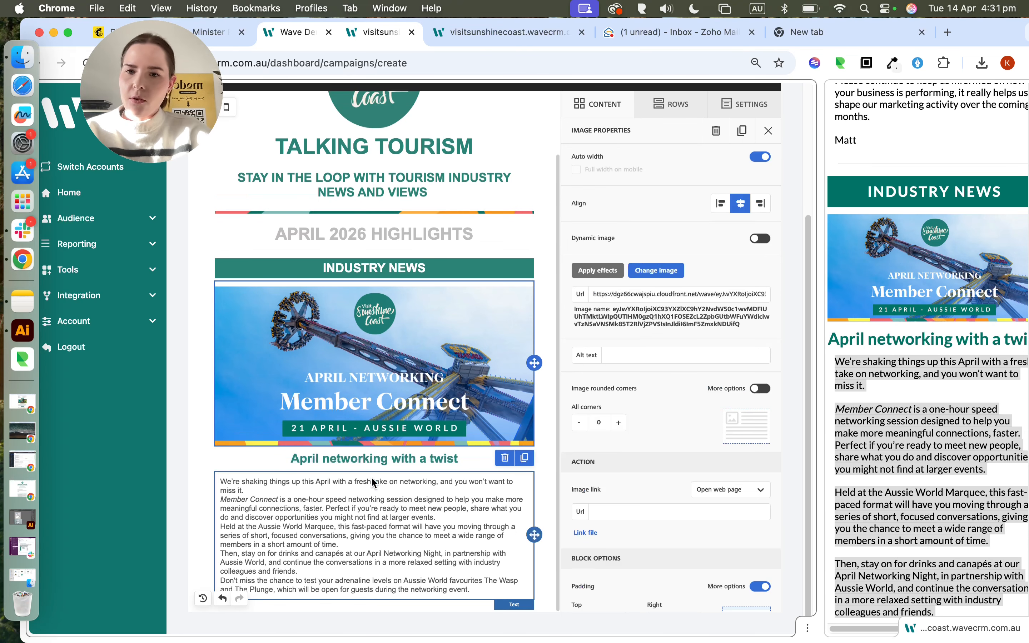
{"action": "left_click", "coordinate": [370, 458]}
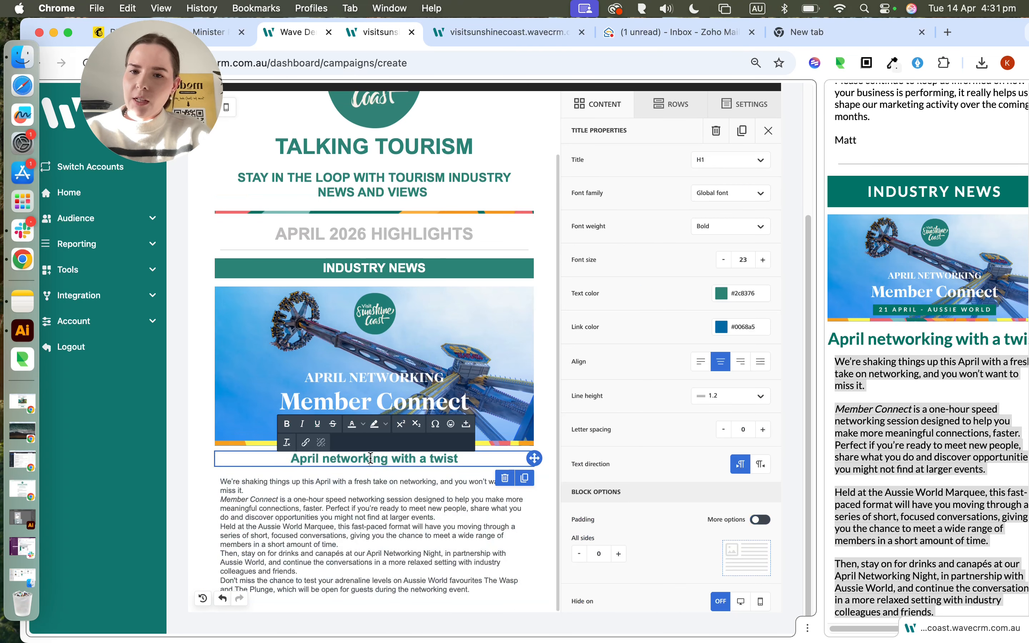
{"action": "left_click", "coordinate": [369, 476]}
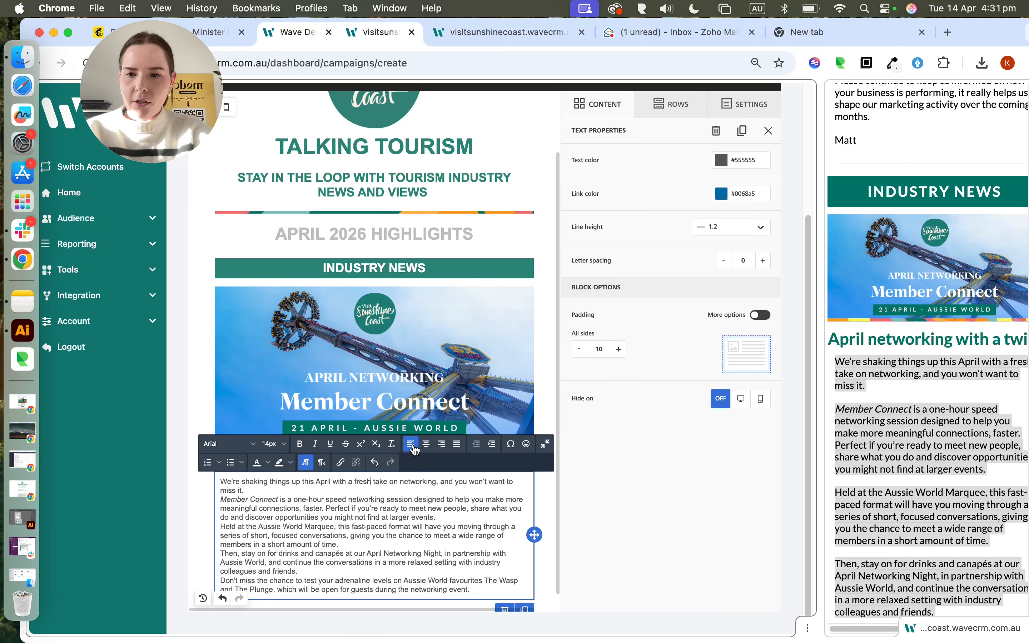
{"action": "left_click", "coordinate": [407, 396]}
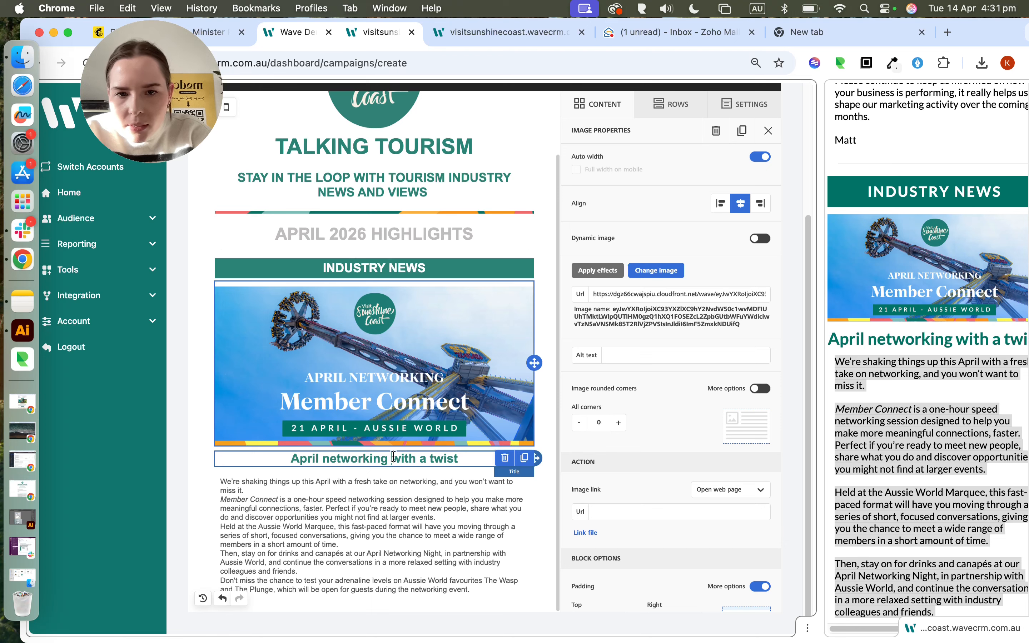
{"action": "left_click", "coordinate": [393, 458]}
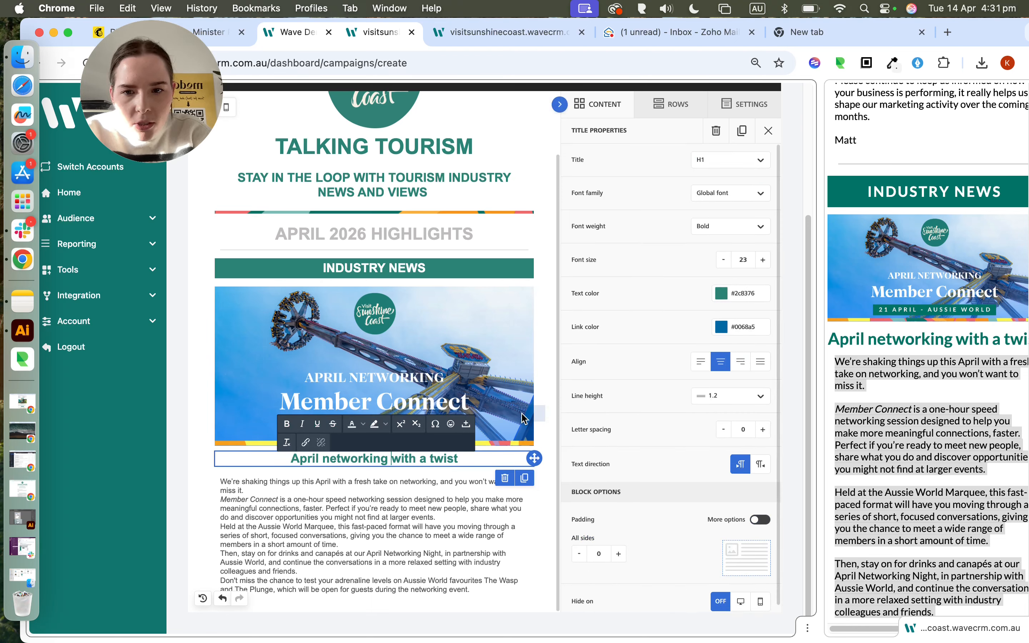
{"action": "left_click", "coordinate": [702, 365]}
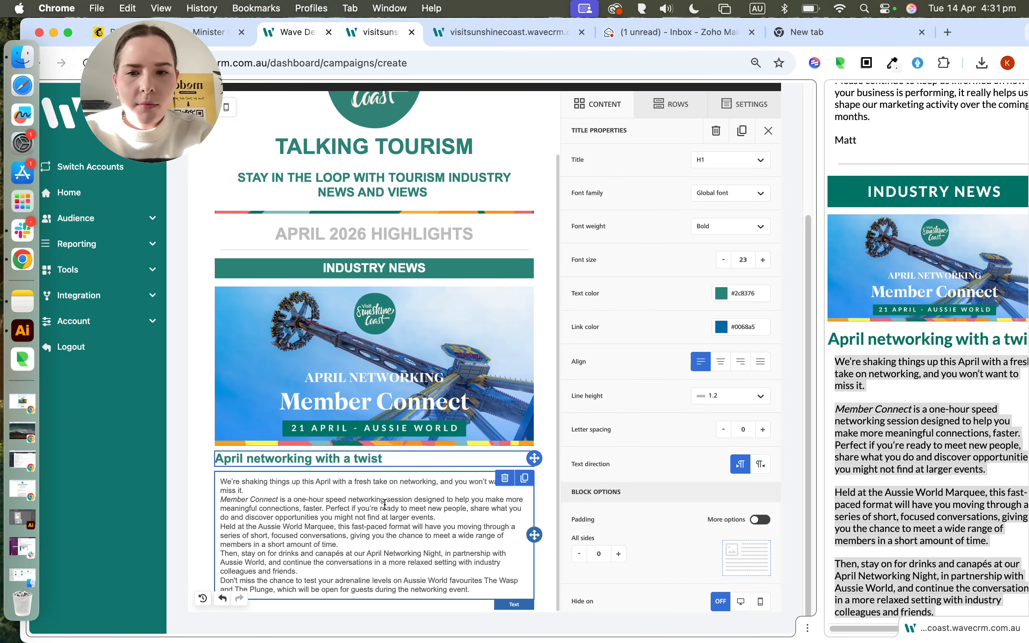
- Set the font size of the "April networking with a twist" title to 26
{"action": "left_click", "coordinate": [355, 458]}
{"action": "triple_click", "coordinate": [355, 458]}
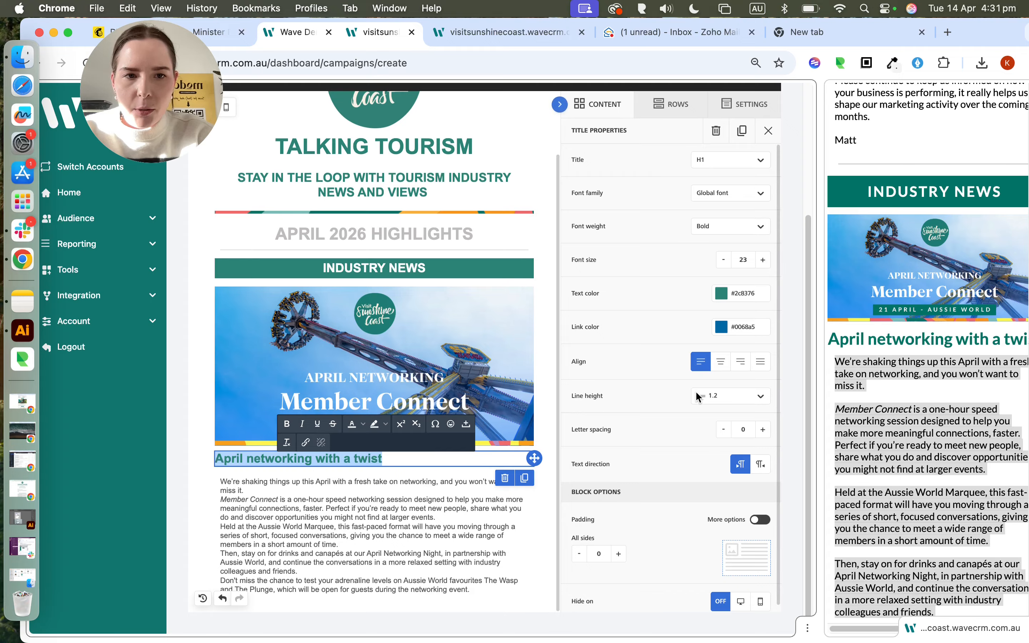
{"action": "left_click", "coordinate": [764, 259]}
{"action": "left_click", "coordinate": [764, 259]}
{"action": "left_click", "coordinate": [451, 362]}
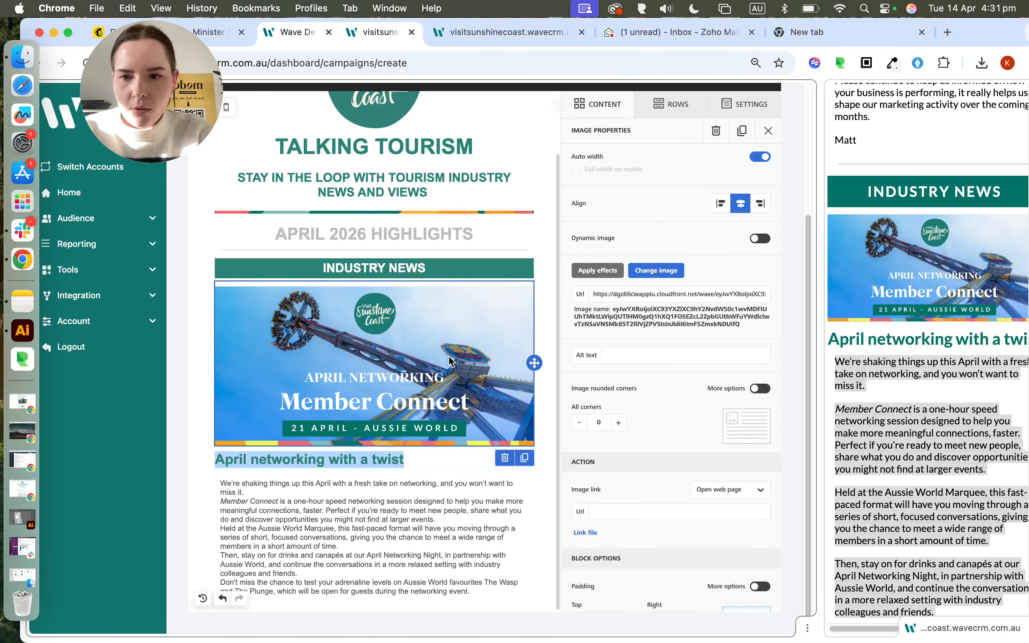
- Enable per-side padding for the "April networking with a twist" title and set its top padding to 5
{"action": "left_click", "coordinate": [370, 460]}
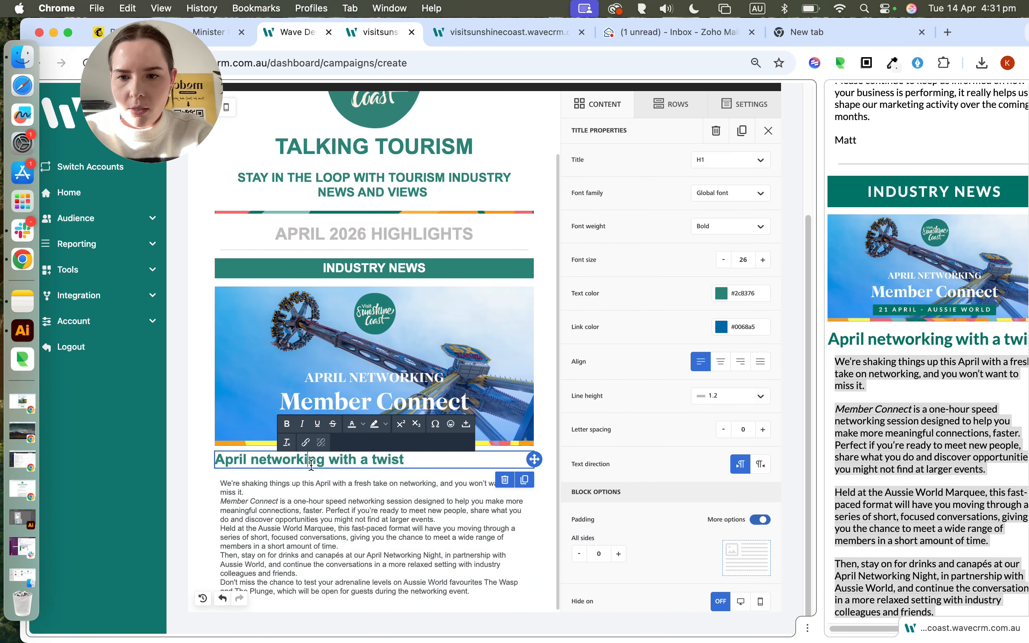
{"action": "scroll", "coordinate": [719, 482], "scroll_direction": "down", "scroll_amount": 1}
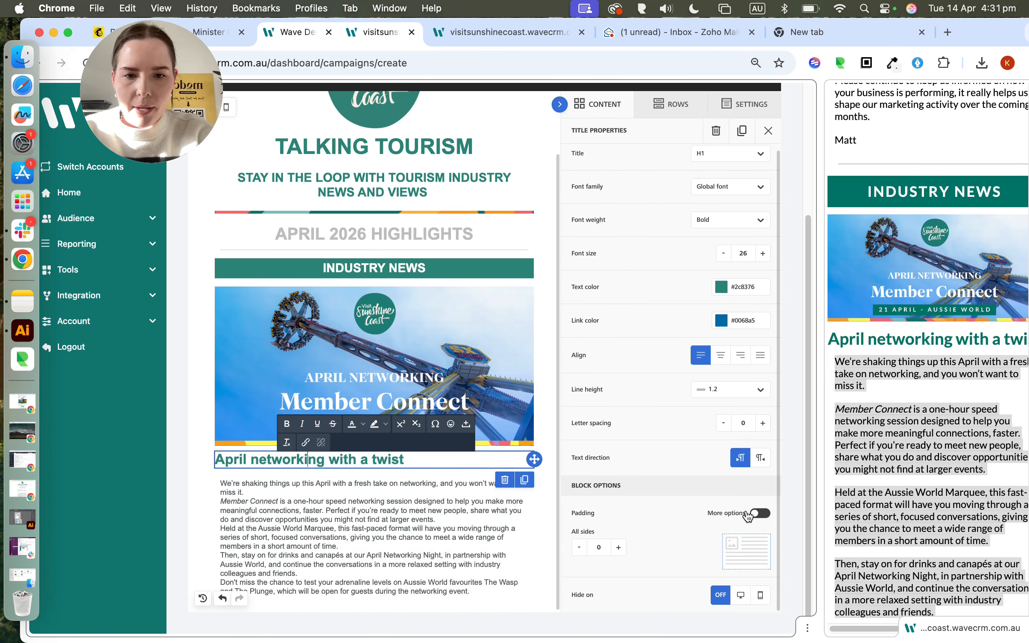
{"action": "left_click", "coordinate": [760, 513]}
{"action": "left_click", "coordinate": [619, 548]}
{"action": "left_click", "coordinate": [618, 548]}
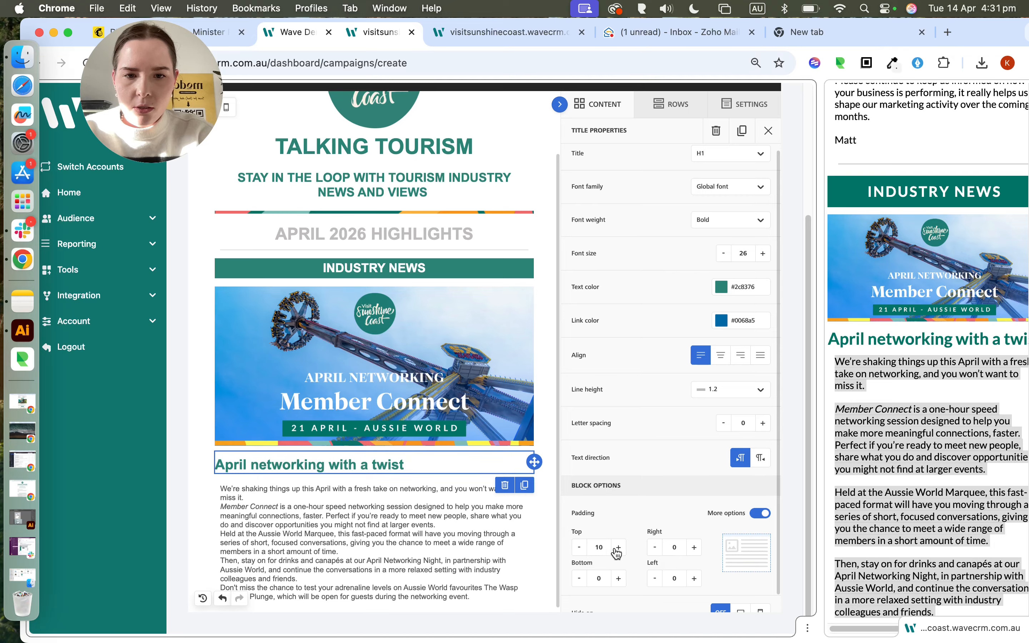
{"action": "left_click", "coordinate": [583, 548]}
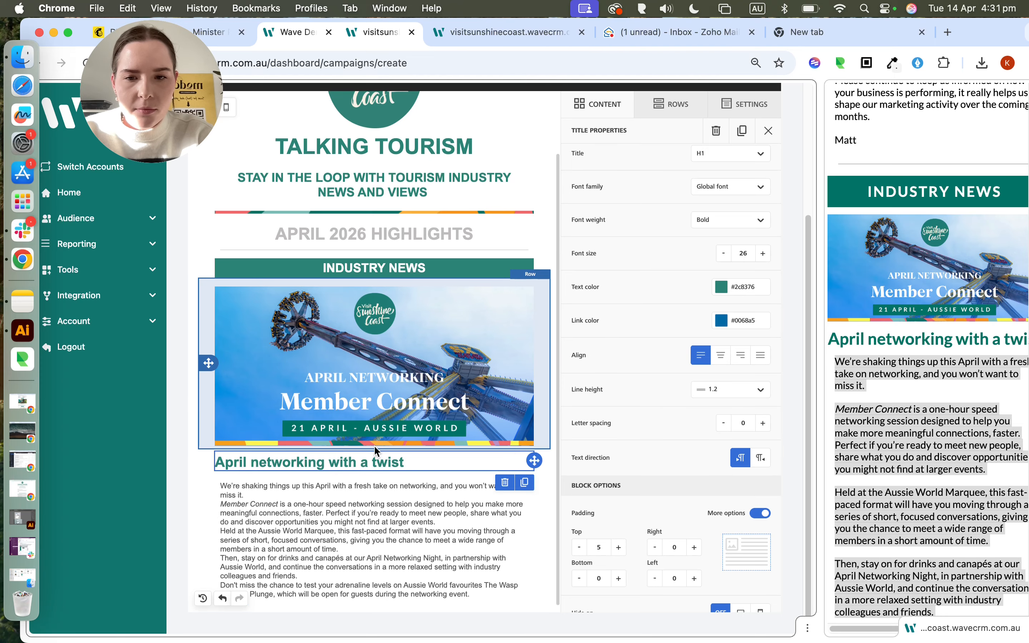
{"action": "scroll", "coordinate": [378, 452], "scroll_direction": "down", "scroll_amount": 1}
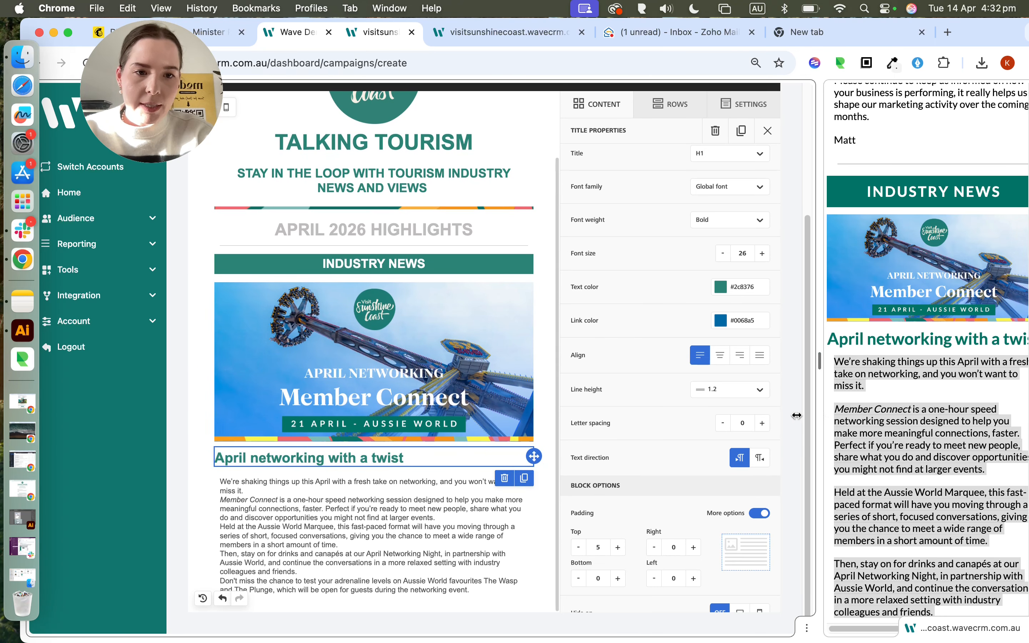
- Add a row with two equal columns below the April networking paragraphs and place a text block in each column
{"action": "left_click_drag", "start_coordinate": [822, 416], "coordinate": [425, 410]}
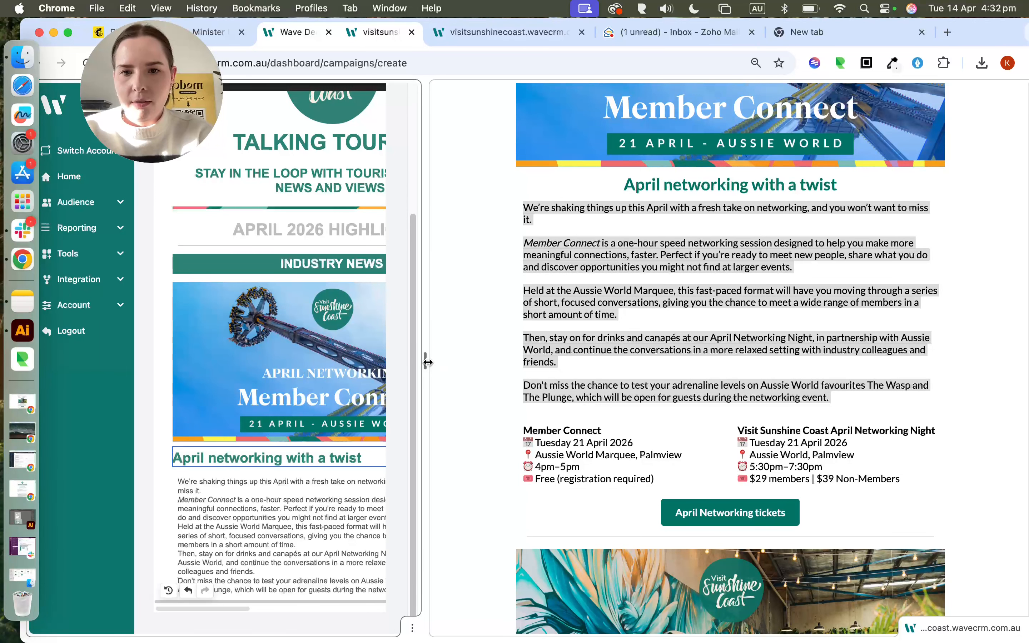
{"action": "left_click_drag", "start_coordinate": [425, 362], "coordinate": [740, 408]}
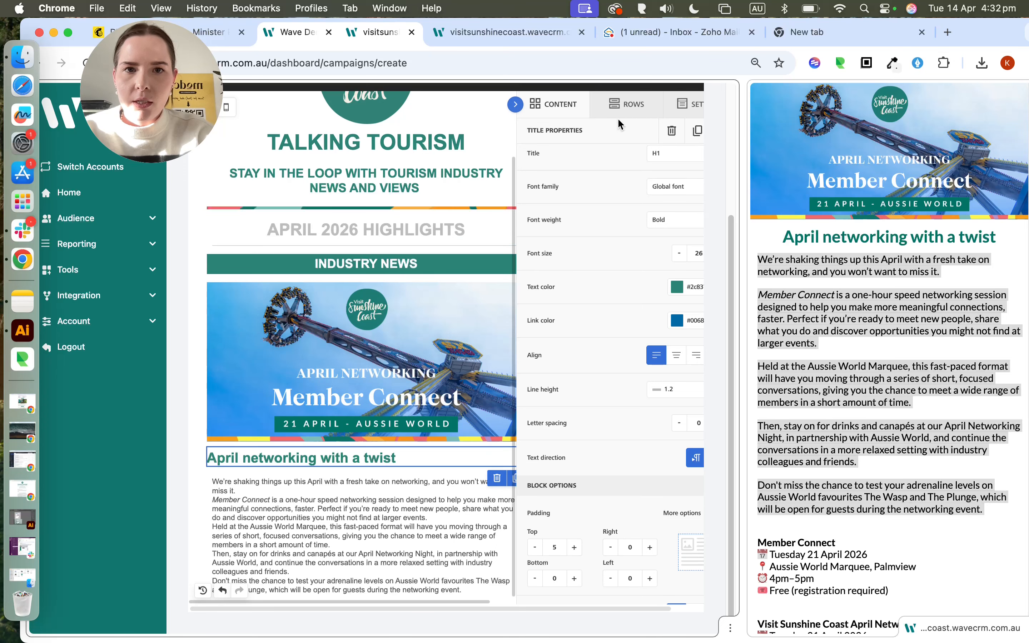
{"action": "left_click", "coordinate": [626, 104]}
{"action": "left_click_drag", "start_coordinate": [745, 246], "coordinate": [897, 248]}
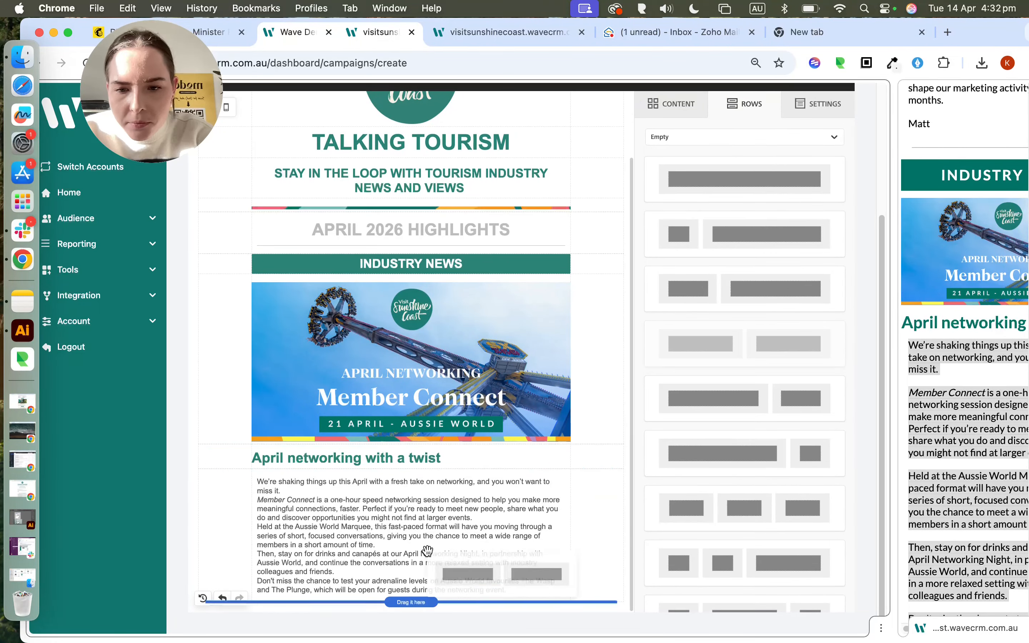
{"action": "scroll", "coordinate": [413, 534], "scroll_direction": "down", "scroll_amount": 2}
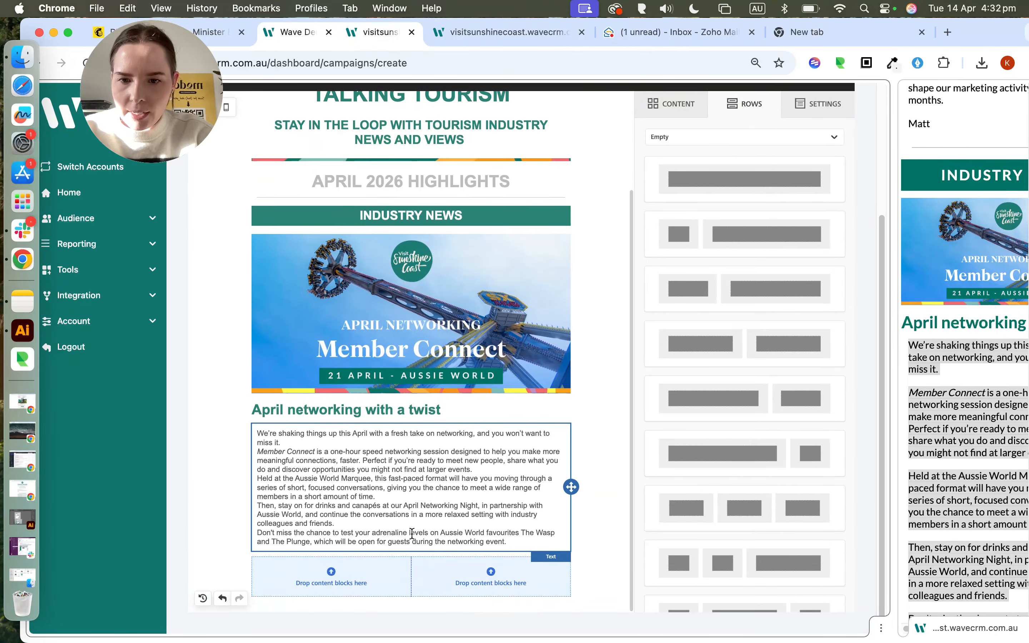
{"action": "left_click", "coordinate": [678, 105]}
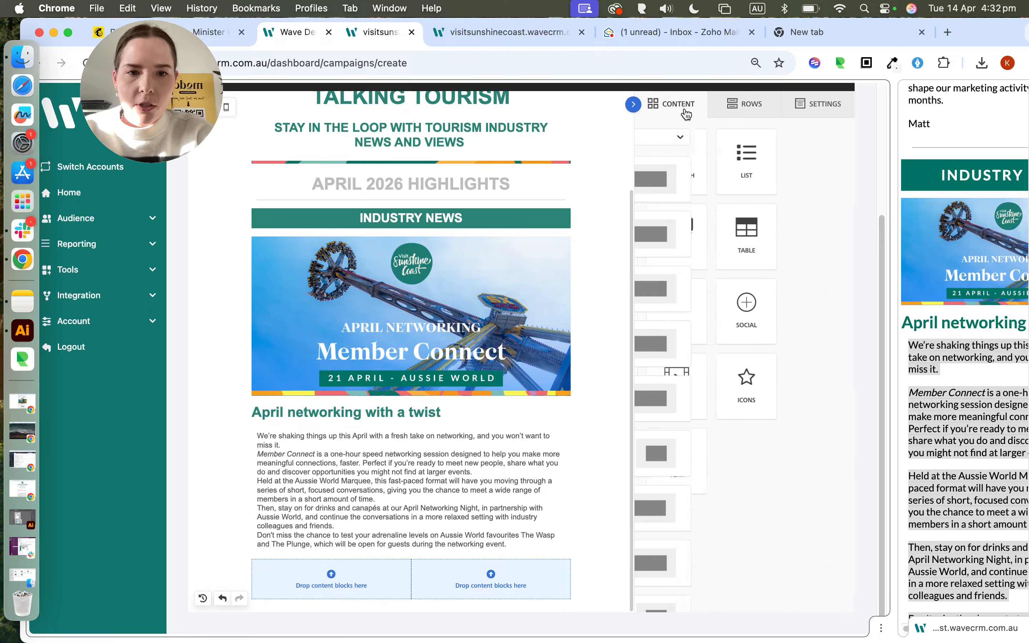
{"action": "left_click_drag", "start_coordinate": [743, 459], "coordinate": [502, 580]}
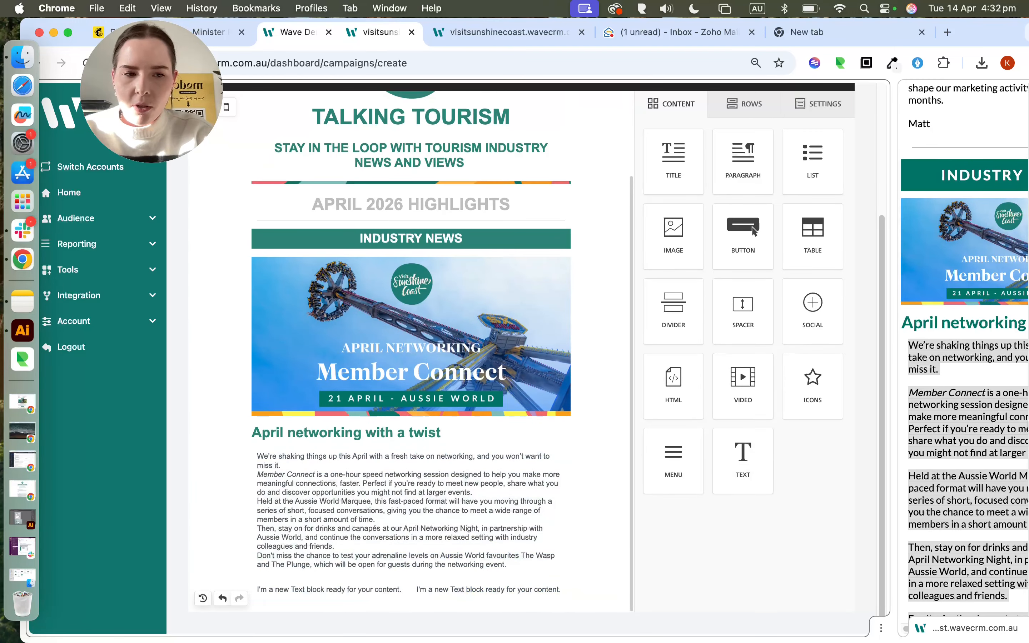
- Copy the reference's Member Connect event details and paste them over the placeholder in the first column's text block
{"action": "left_click_drag", "start_coordinate": [894, 391], "coordinate": [715, 473]}
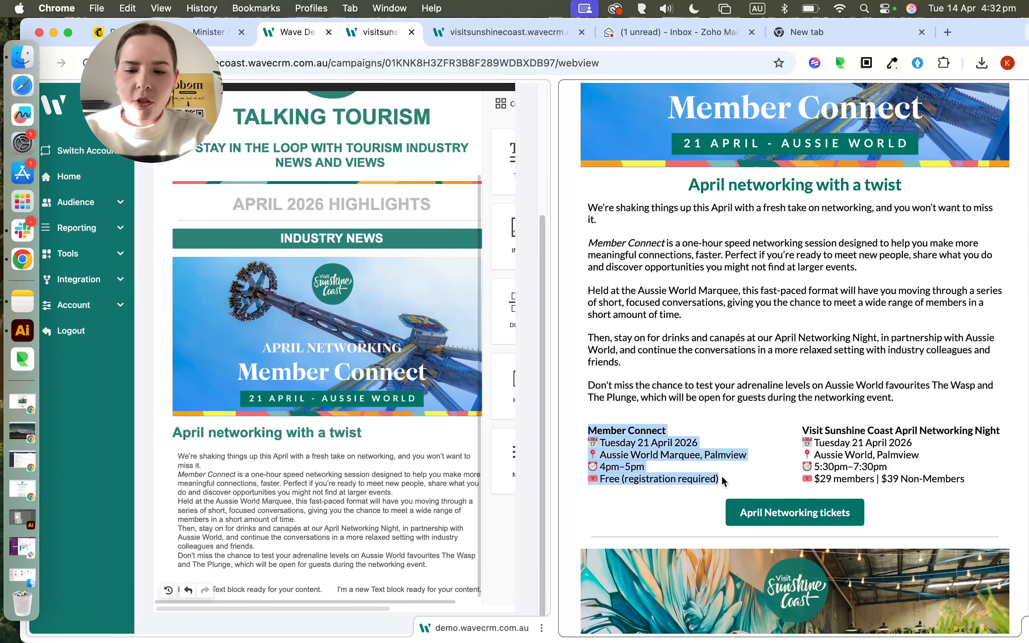
{"action": "left_click_drag", "start_coordinate": [691, 407], "coordinate": [752, 409]}
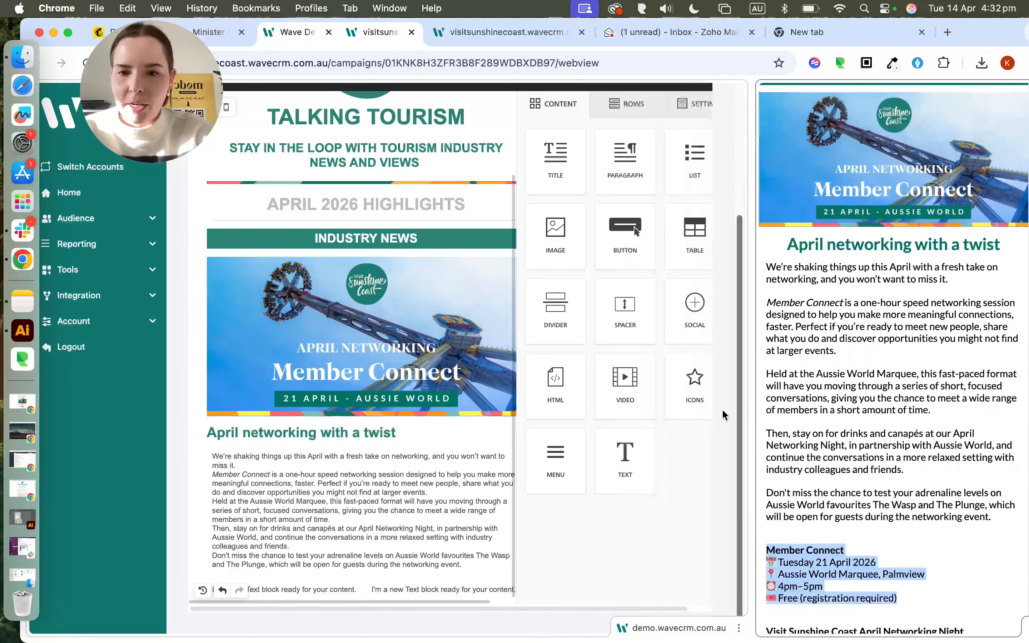
{"action": "scroll", "coordinate": [367, 468], "scroll_direction": "down", "scroll_amount": 1}
{"action": "left_click", "coordinate": [367, 472]}
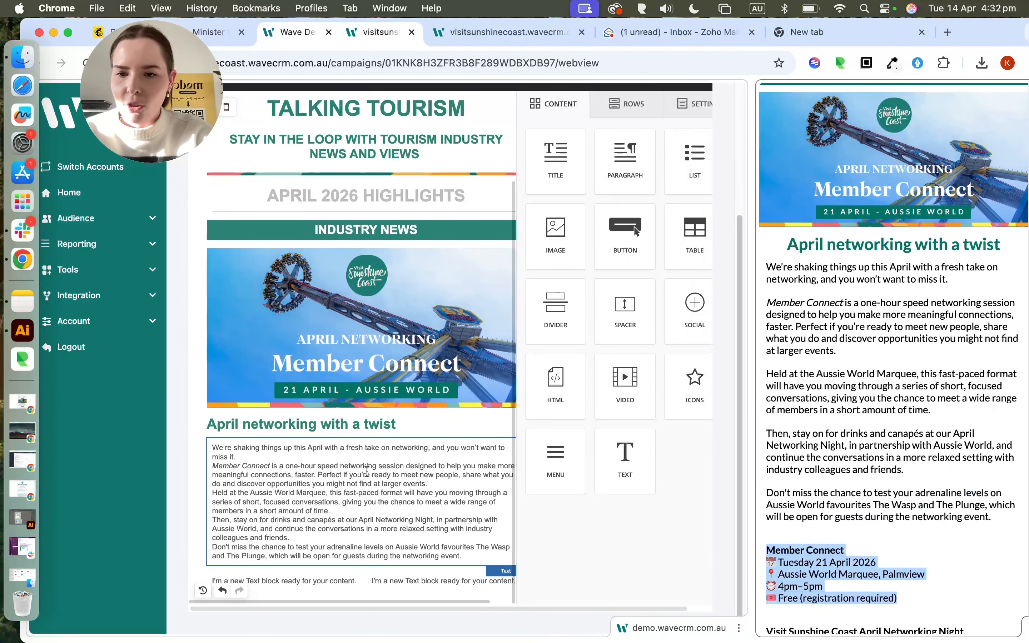
{"action": "left_click", "coordinate": [311, 582]}
{"action": "triple_click", "coordinate": [311, 582]}
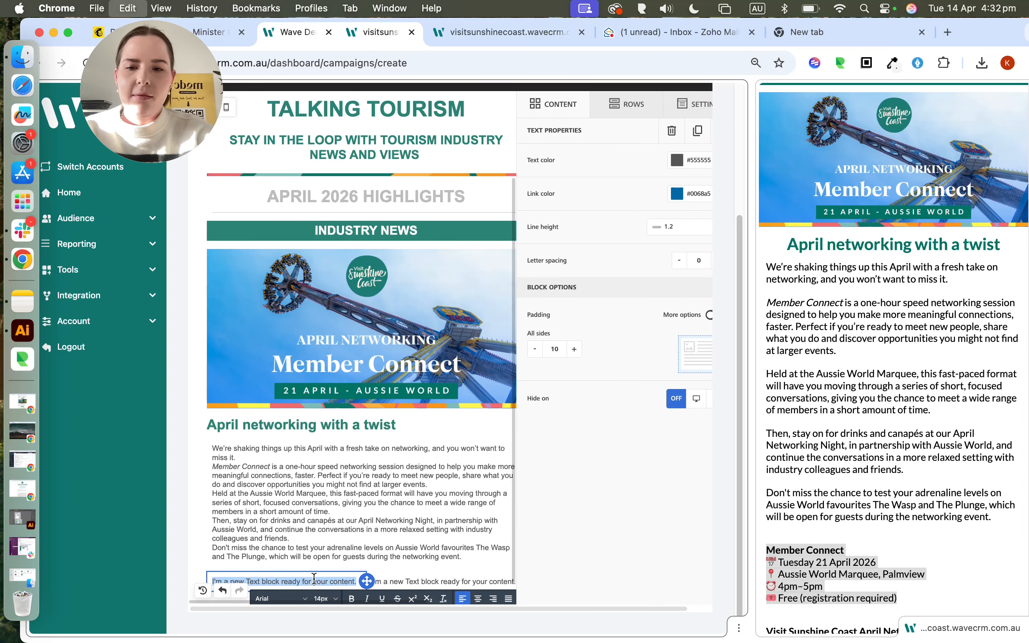
{"action": "type", "text": "Member Connect 📅 Tuesday 21 April 2026 📍 Aussie World Marquee, Palmview ⏰ 4pm–5pm 🎟 Free (registration required)"}
- Copy the reference's Visit Sunshine Coast April Networking Night details and paste them over the placeholder in the second column's text block
{"action": "left_click_drag", "start_coordinate": [752, 478], "coordinate": [512, 474]}
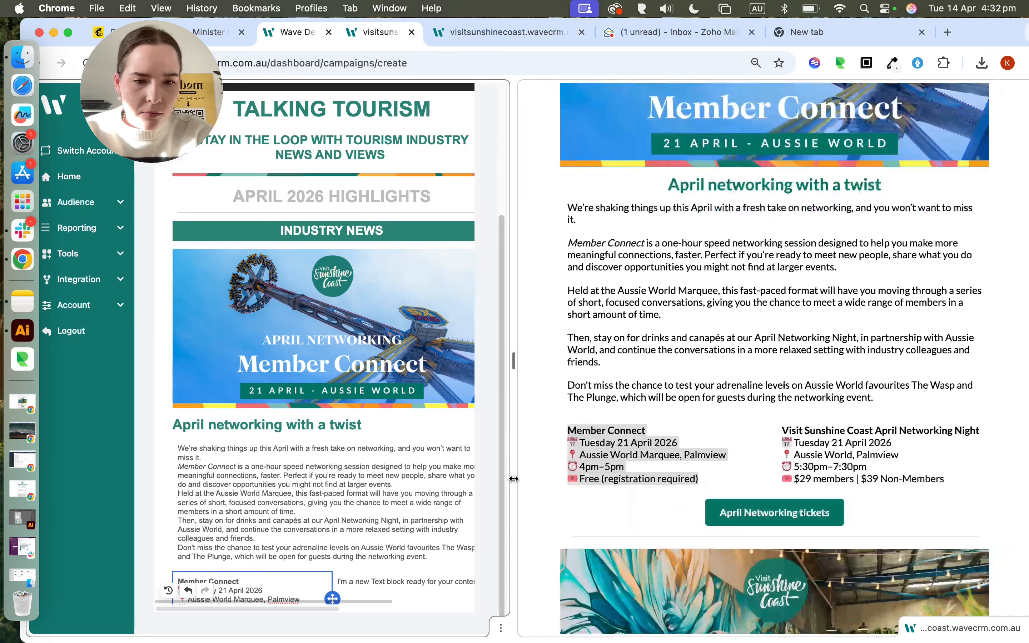
{"action": "left_click_drag", "start_coordinate": [784, 428], "coordinate": [948, 483]}
{"action": "key", "text": "super+c"}
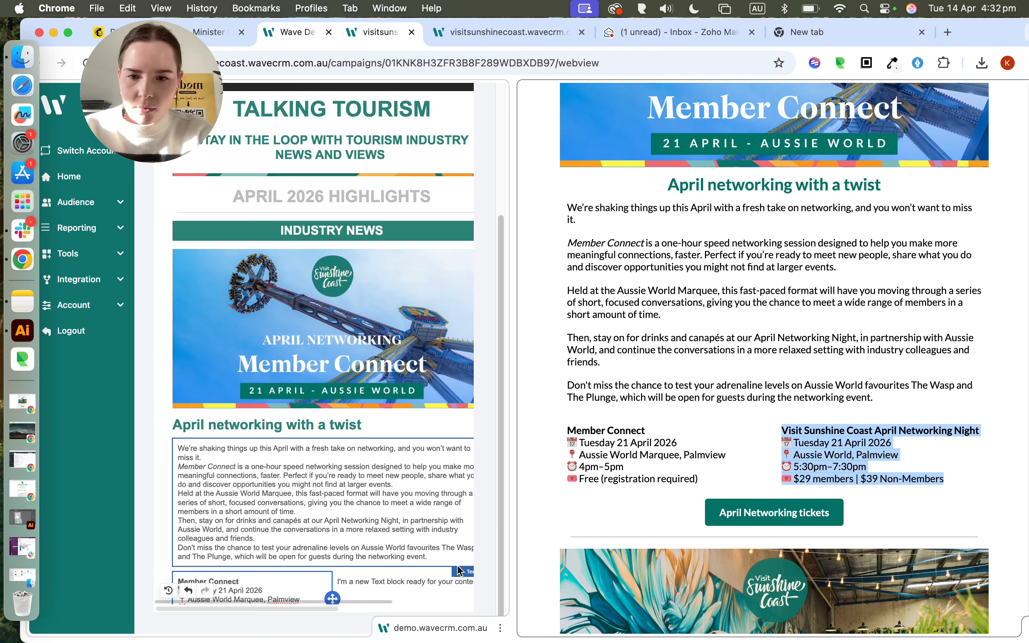
{"action": "left_click", "coordinate": [431, 580]}
{"action": "triple_click", "coordinate": [431, 580]}
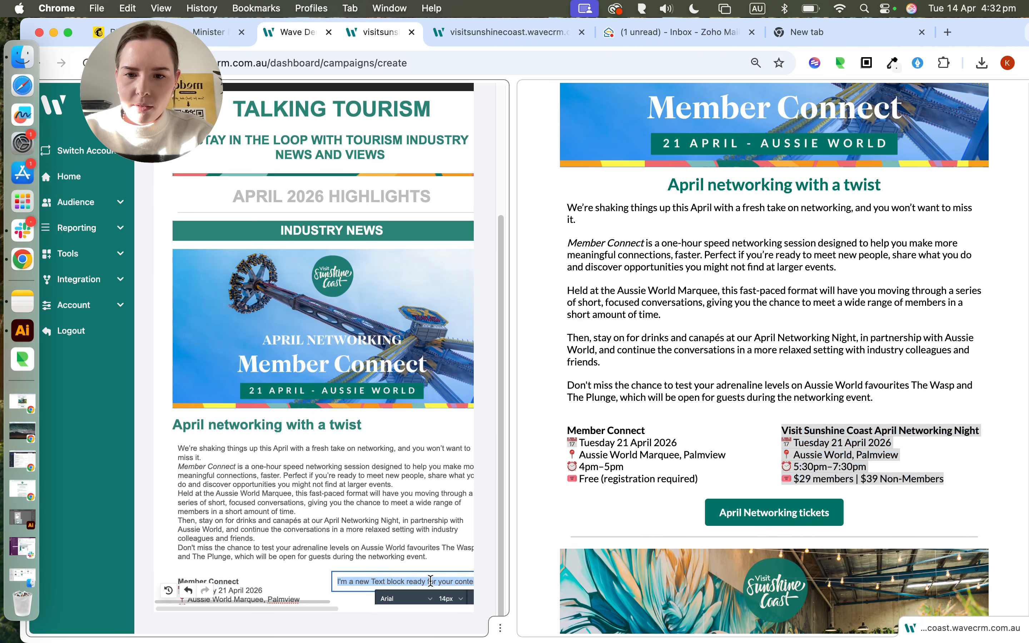
{"action": "key", "text": "super+v"}
{"action": "scroll", "coordinate": [382, 521], "scroll_direction": "down", "scroll_amount": 3}
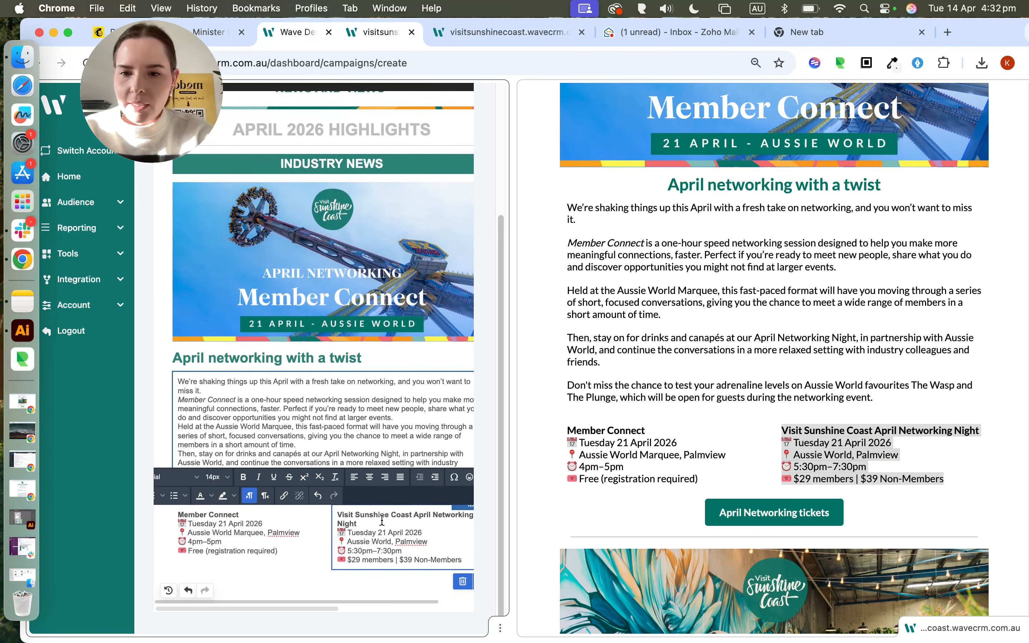
- Add a single-column row below the two event detail columns and place a button block in it
{"action": "left_click_drag", "start_coordinate": [510, 418], "coordinate": [765, 425]}
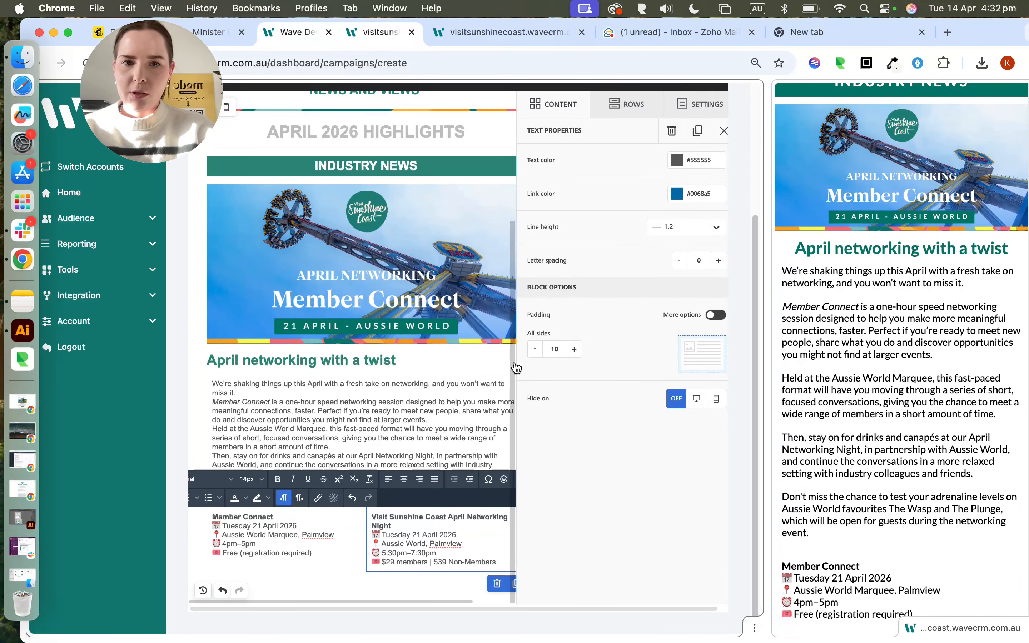
{"action": "left_click", "coordinate": [634, 107]}
{"action": "left_click", "coordinate": [563, 105]}
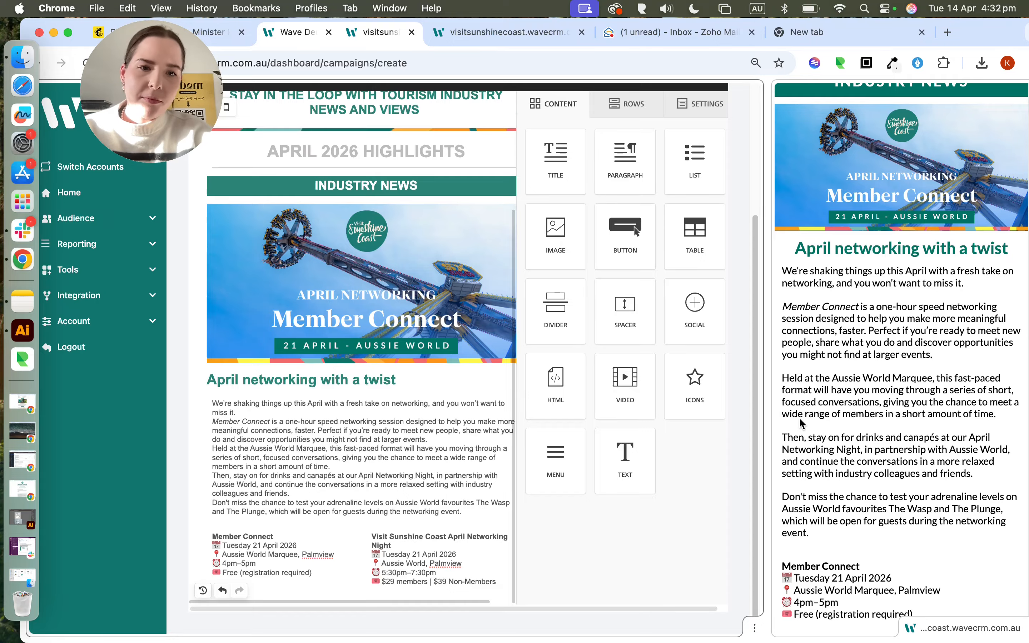
{"action": "left_click_drag", "start_coordinate": [768, 405], "coordinate": [611, 404]}
{"action": "scroll", "coordinate": [729, 409], "scroll_direction": "down", "scroll_amount": 2}
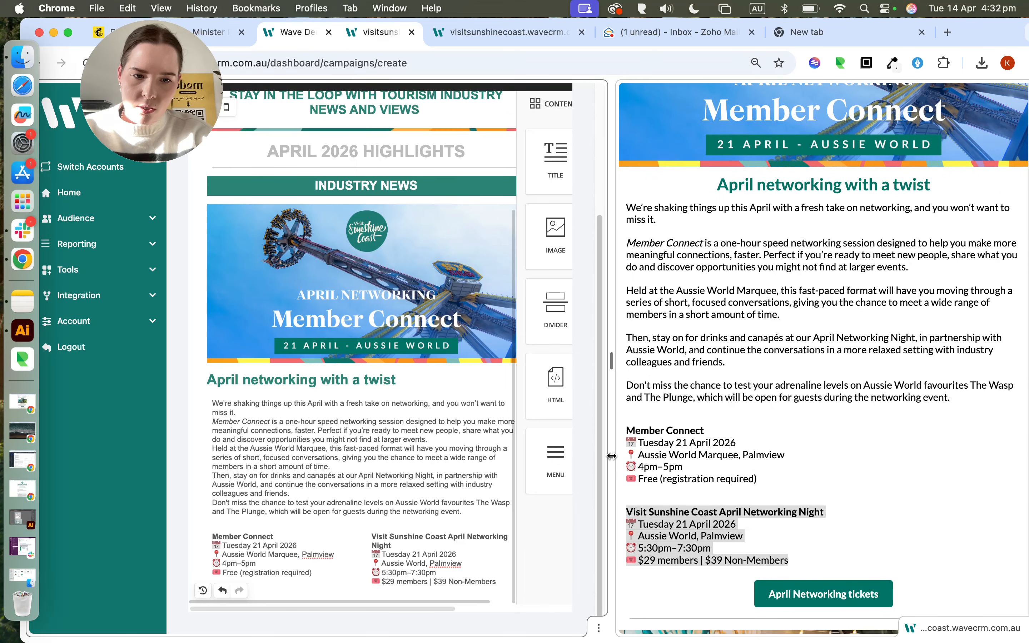
{"action": "left_click_drag", "start_coordinate": [611, 456], "coordinate": [725, 454]}
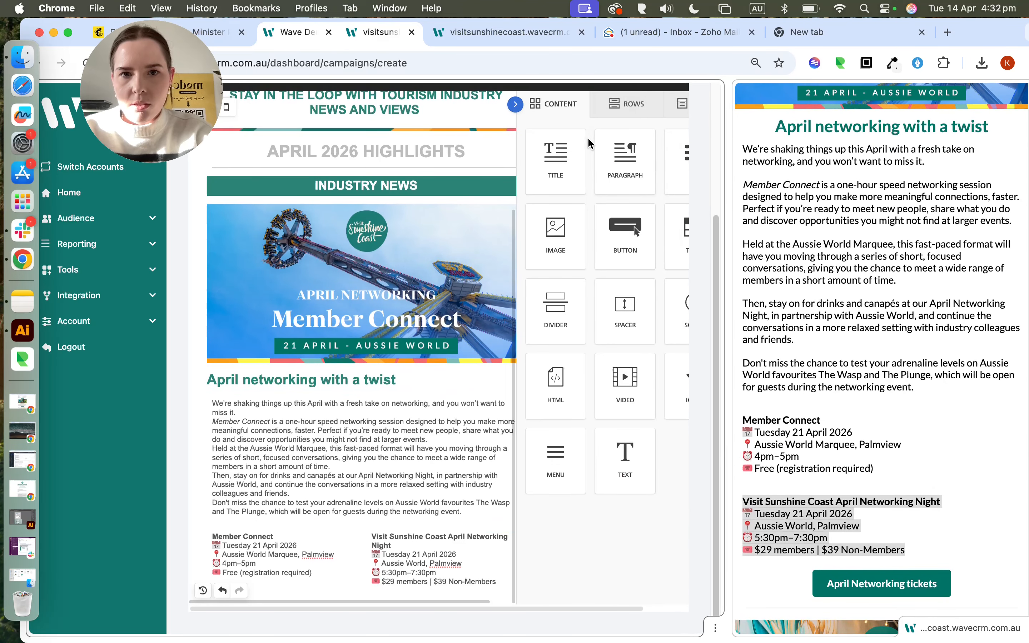
{"action": "left_click", "coordinate": [624, 104]}
{"action": "left_click_drag", "start_coordinate": [609, 179], "coordinate": [385, 581]}
{"action": "scroll", "coordinate": [382, 468], "scroll_direction": "down", "scroll_amount": 1}
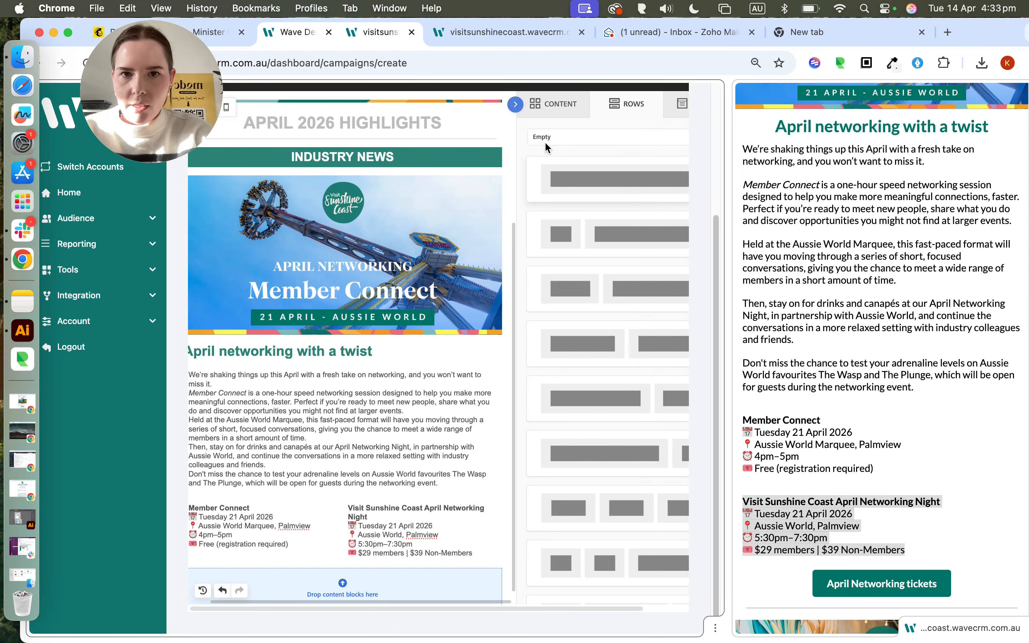
{"action": "left_click", "coordinate": [552, 105]}
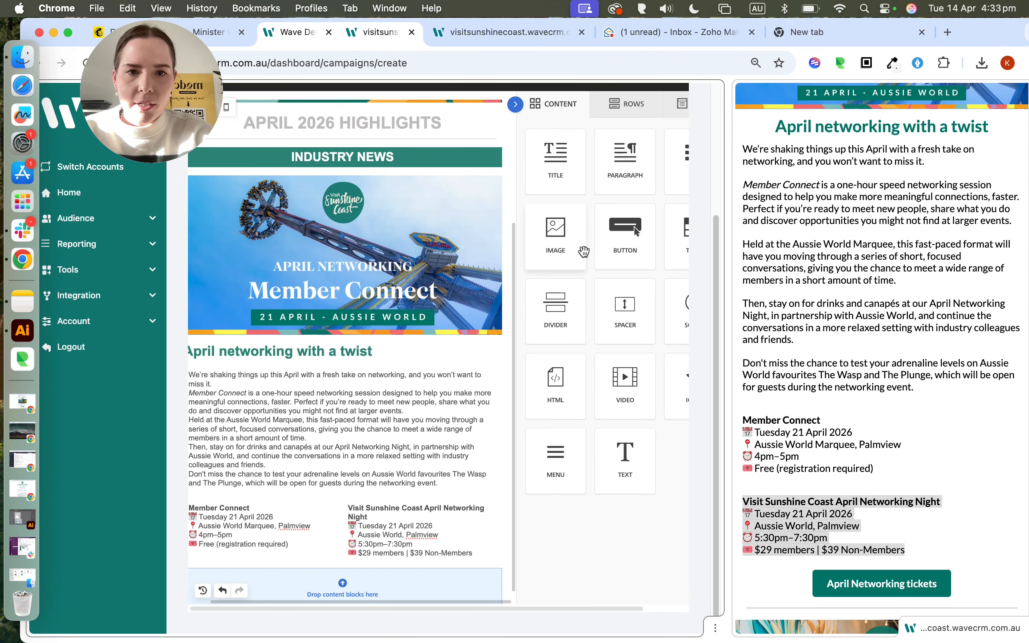
{"action": "left_click_drag", "start_coordinate": [634, 255], "coordinate": [385, 585]}
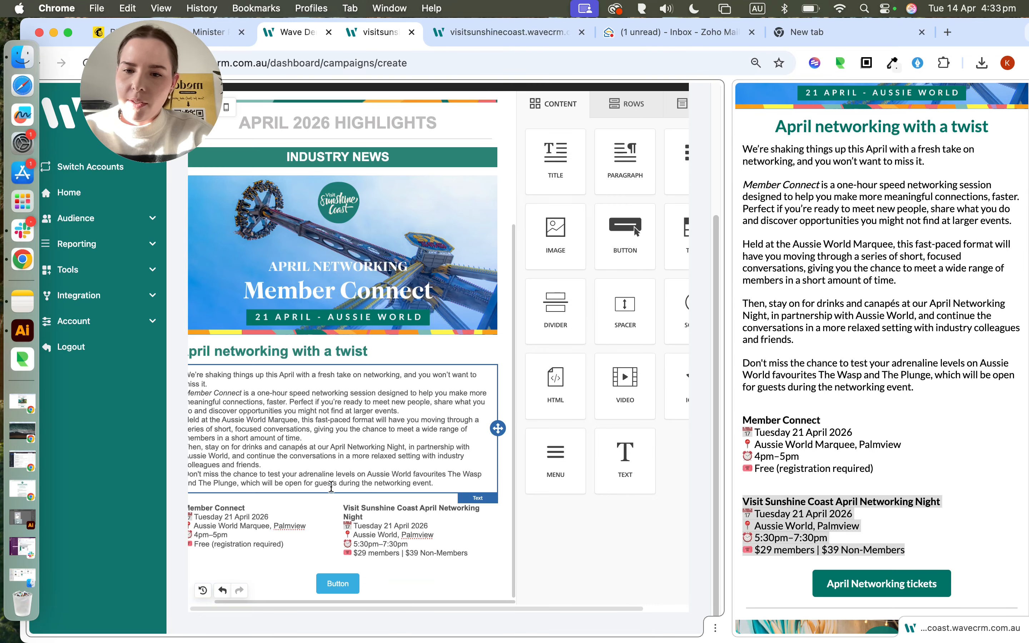
- Replace the new button's placeholder label with "April Networking Tickets"
{"action": "left_click", "coordinate": [344, 576]}
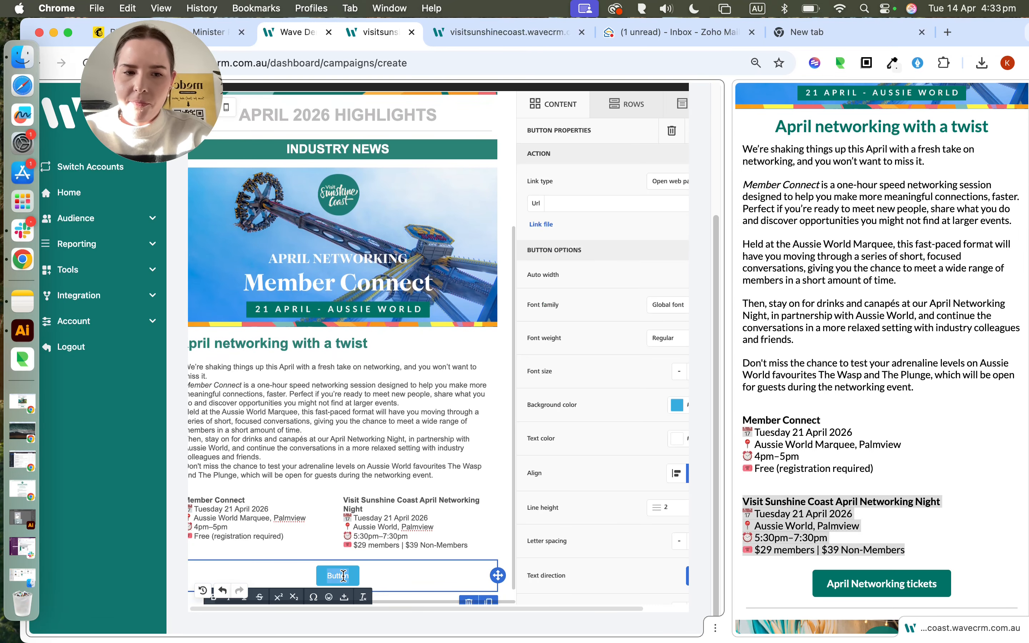
{"action": "type", "text": "APR"}
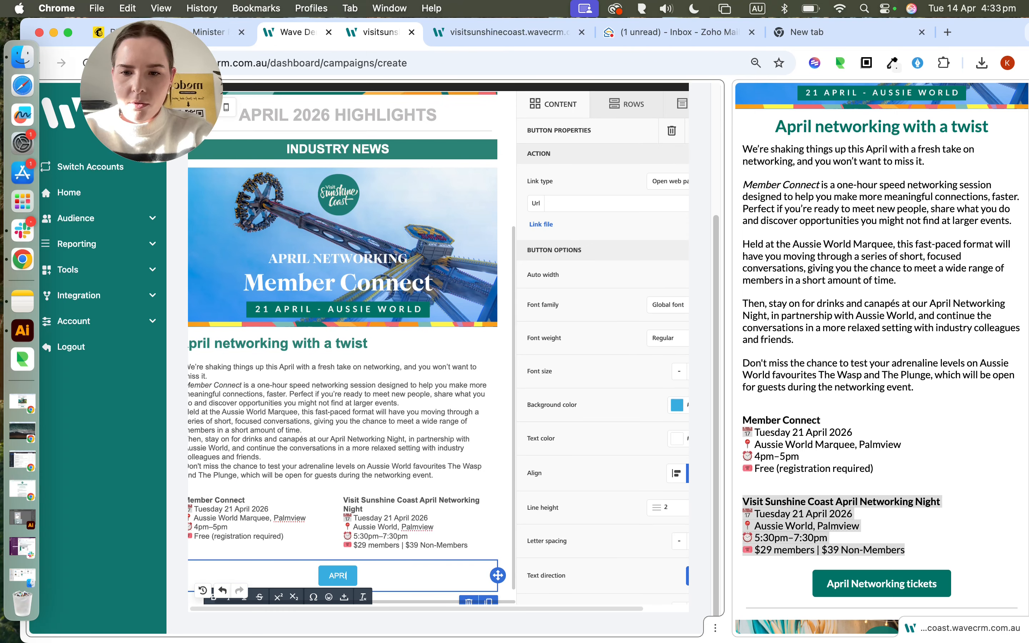
{"action": "key", "text": "BackSpace"}
{"action": "key", "text": "BackSpace"}
{"action": "key", "text": "BackSpace"}
{"action": "key", "text": "BackSpace"}
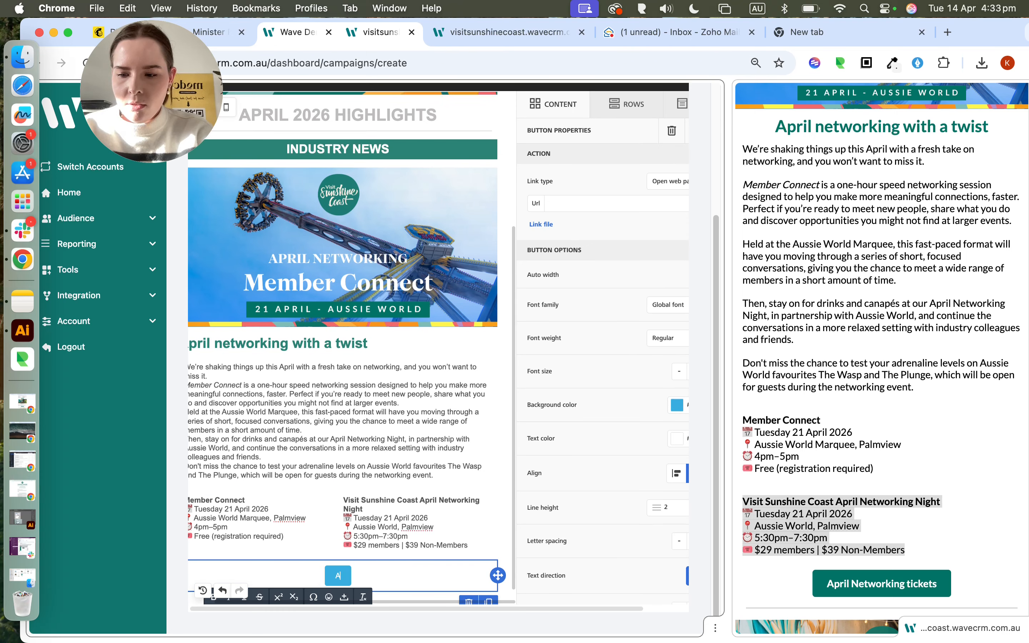
{"action": "type", "text": "pril Netwo"}
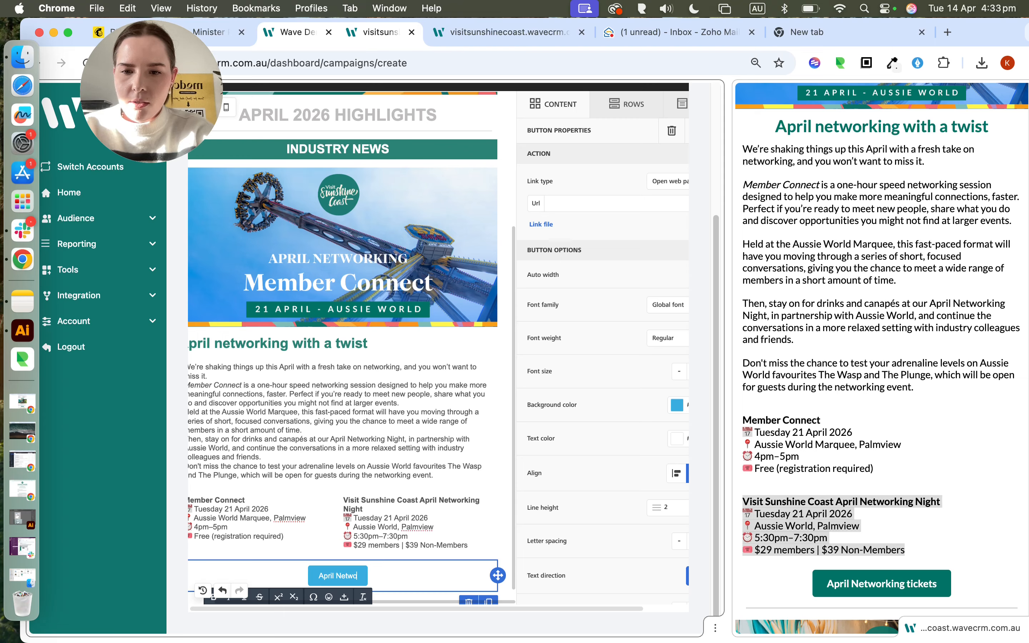
{"action": "type", "text": "rking Tickets"}
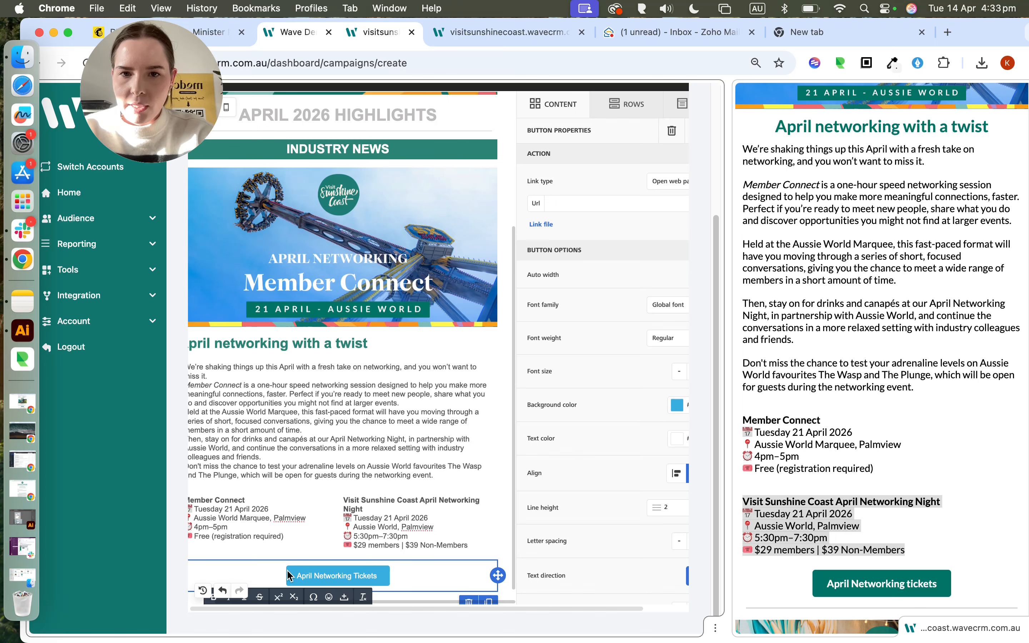
- Set the tickets button's background colour to the saved teal green #2c8376
{"action": "left_click", "coordinate": [676, 407]}
{"action": "left_click", "coordinate": [599, 520]}
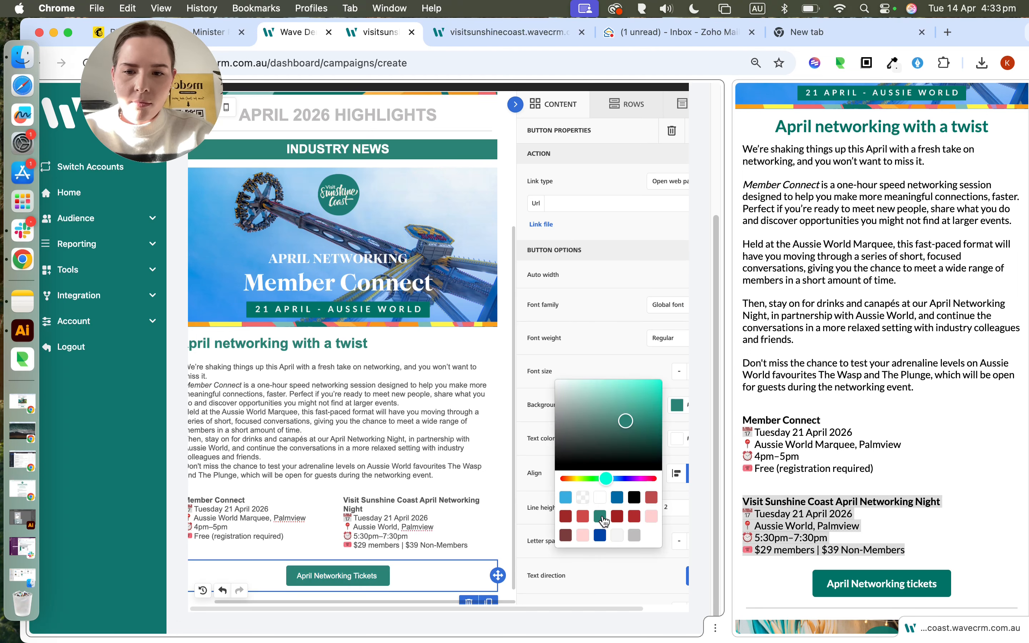
{"action": "left_click", "coordinate": [359, 576]}
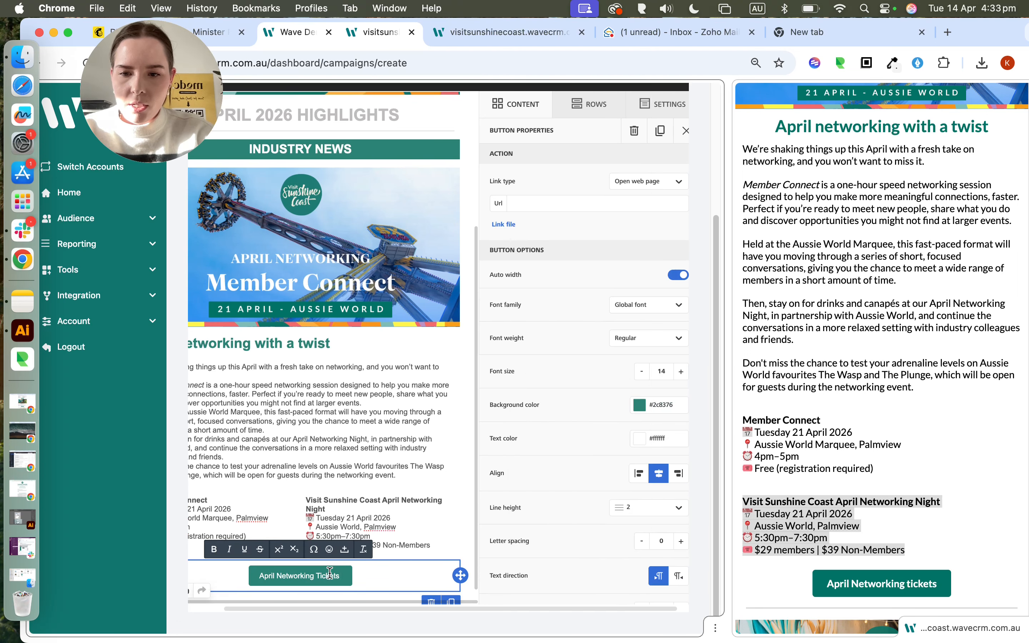
- Set the tickets button's label to font size 18 and bold weight
{"action": "triple_click", "coordinate": [330, 574]}
{"action": "left_click", "coordinate": [682, 373]}
{"action": "left_click", "coordinate": [682, 373]}
{"action": "left_click", "coordinate": [682, 373]}
{"action": "left_click", "coordinate": [682, 373]}
{"action": "left_click", "coordinate": [680, 373]}
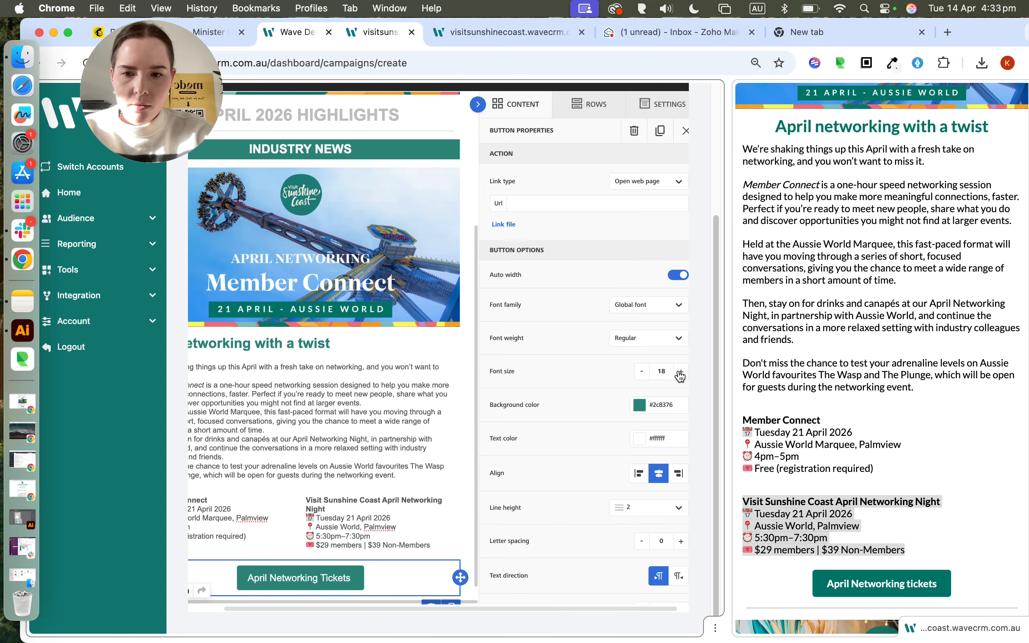
{"action": "triple_click", "coordinate": [318, 578]}
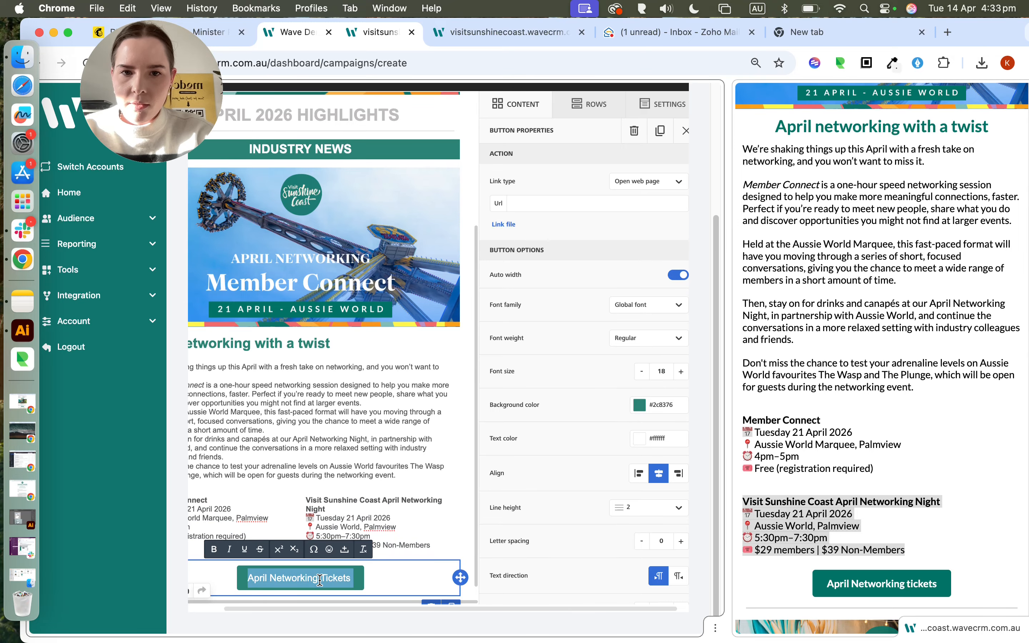
{"action": "left_click", "coordinate": [658, 346]}
{"action": "left_click", "coordinate": [661, 373]}
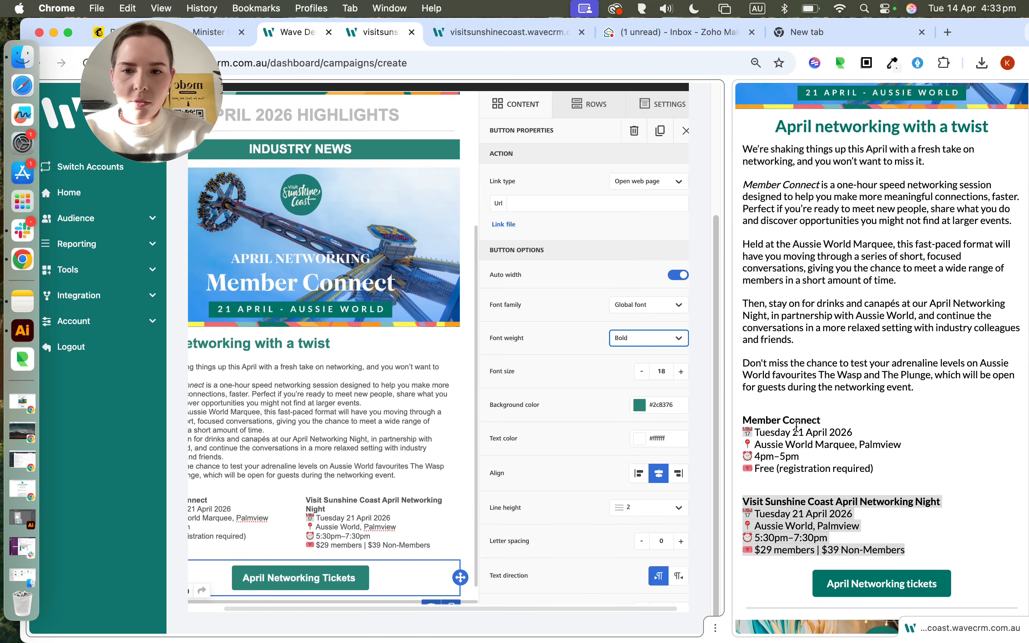
- Widen the campaign editor beside the reference and look over the banner image, paragraph text and event detail blocks
{"action": "left_click_drag", "start_coordinate": [723, 355], "coordinate": [898, 356]}
{"action": "left_click", "coordinate": [446, 234]}
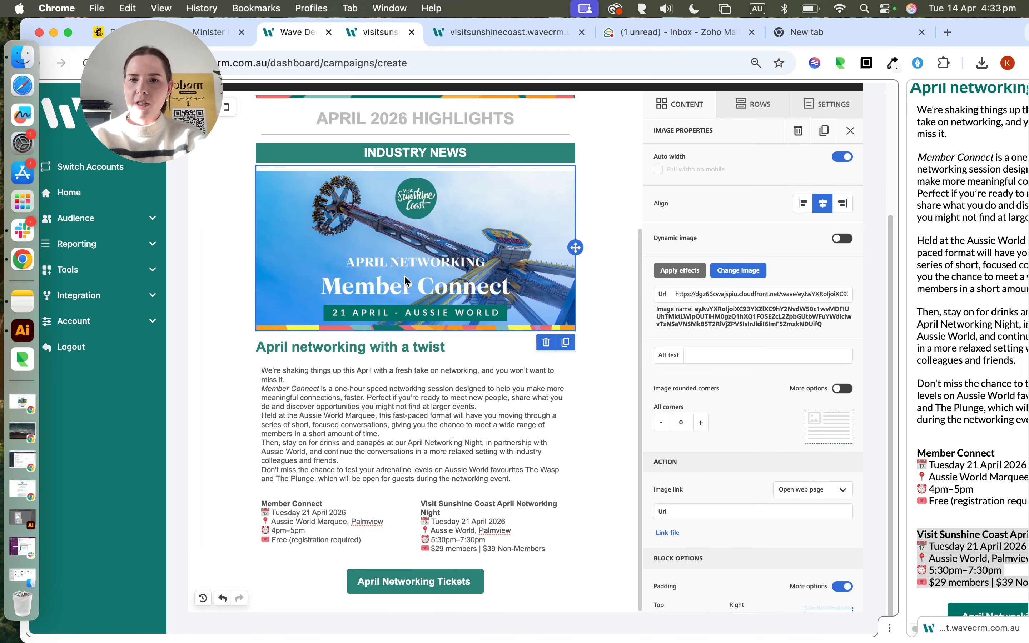
{"action": "left_click", "coordinate": [343, 407]}
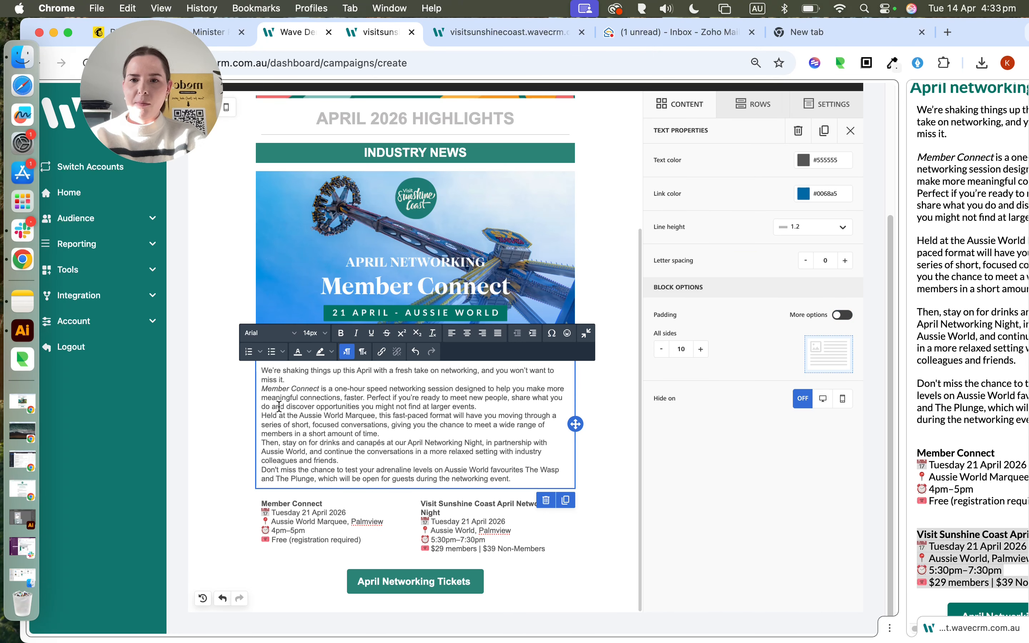
{"action": "left_click", "coordinate": [245, 397]}
{"action": "left_click", "coordinate": [310, 501]}
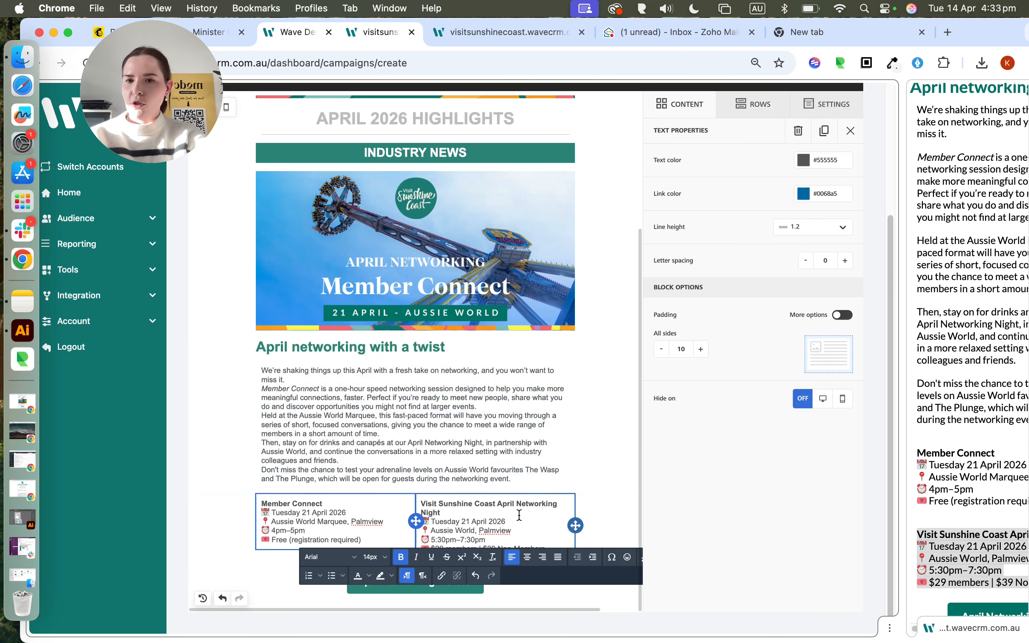
{"action": "left_click", "coordinate": [378, 406]}
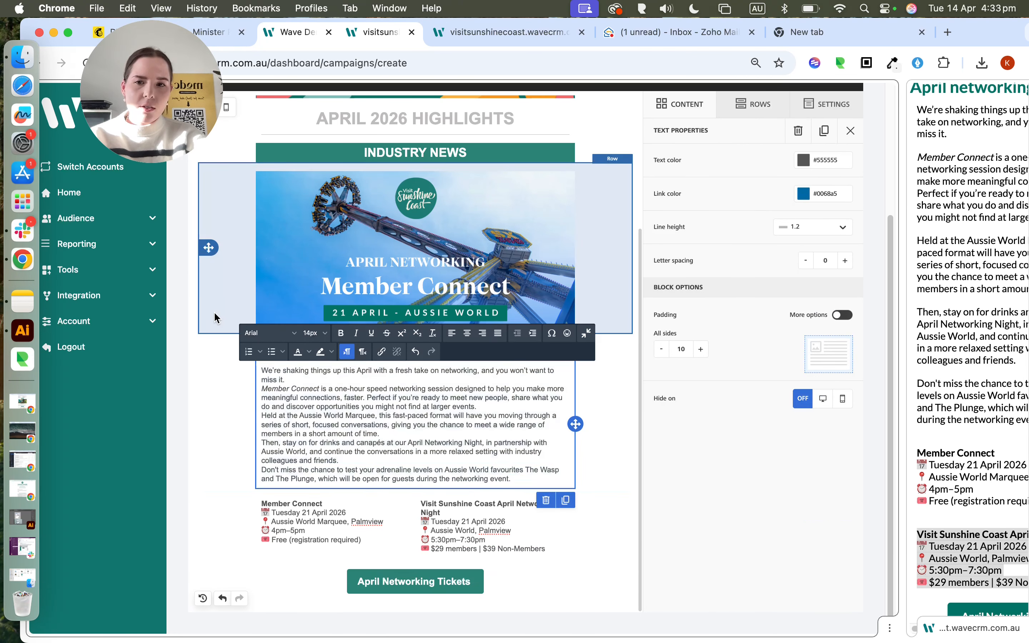